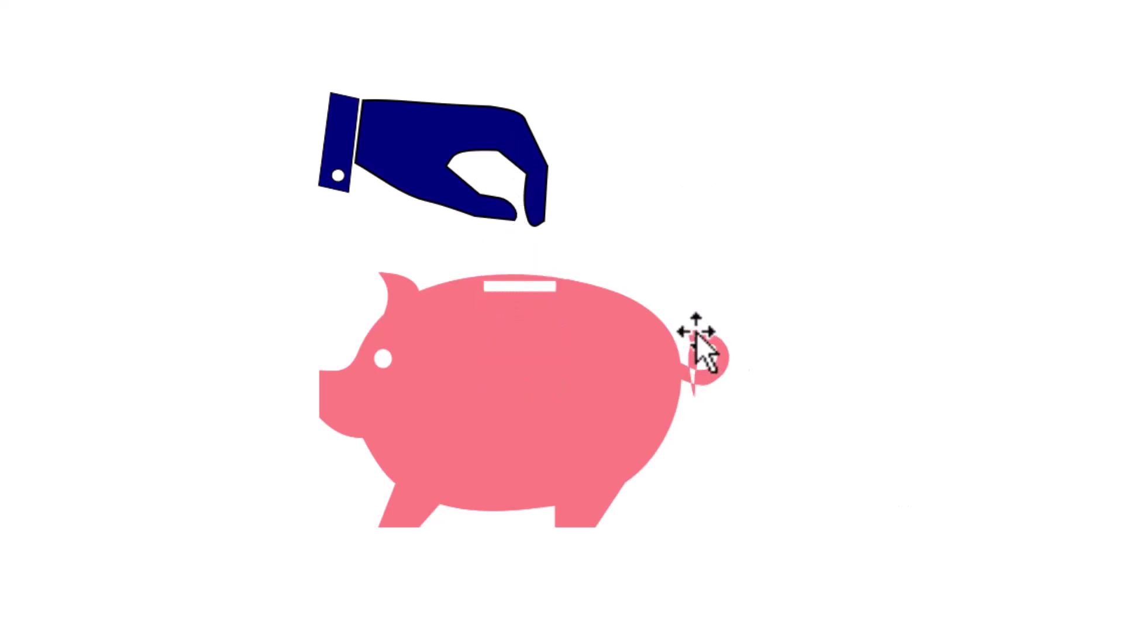
Step: Move the piggy bank to the lower left area of slide 4, leaving the hand where it is
{"action": "left_click", "coordinate": [1013, 443]}
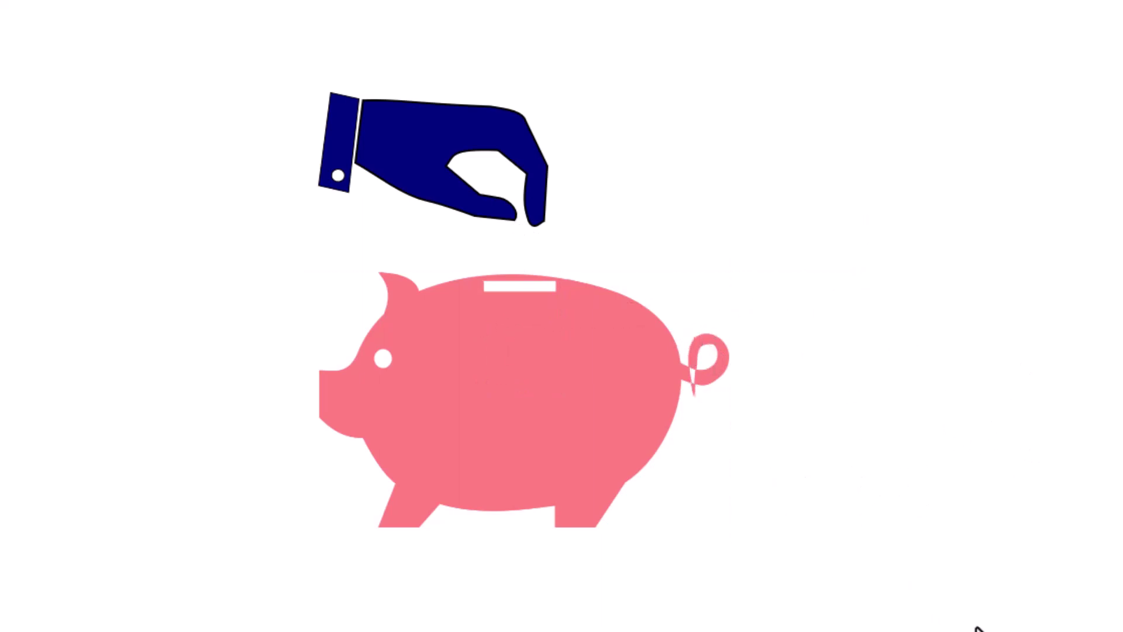
{"action": "left_click_drag", "start_coordinate": [957, 613], "coordinate": [145, 240]}
{"action": "left_click_drag", "start_coordinate": [611, 422], "coordinate": [314, 487]}
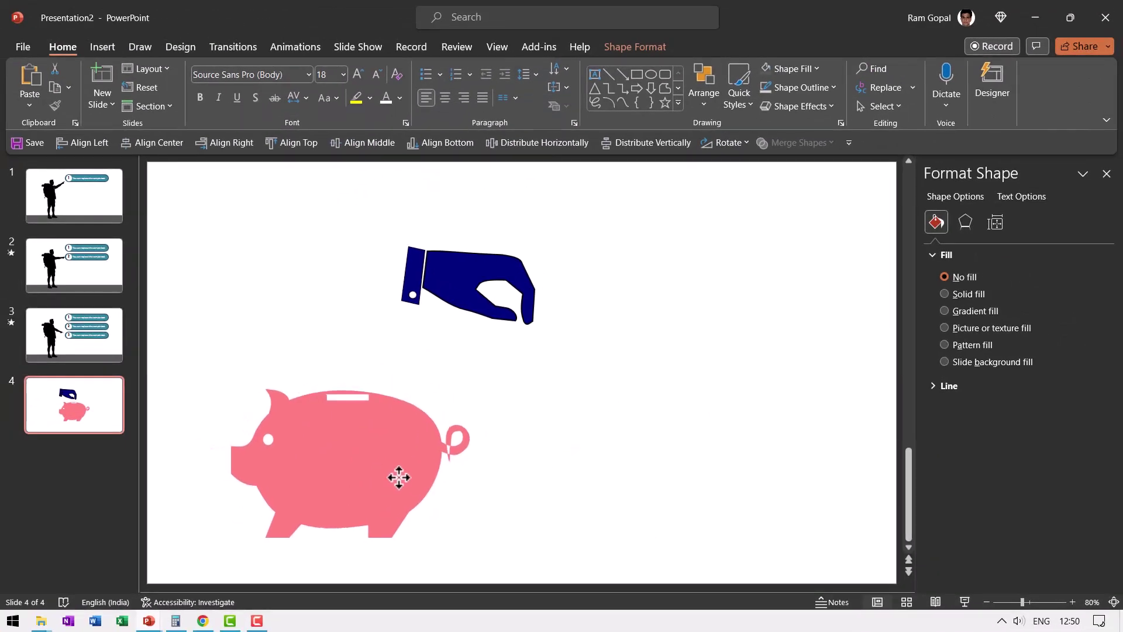
{"action": "left_click_drag", "start_coordinate": [399, 477], "coordinate": [388, 470]}
{"action": "left_click", "coordinate": [191, 401]}
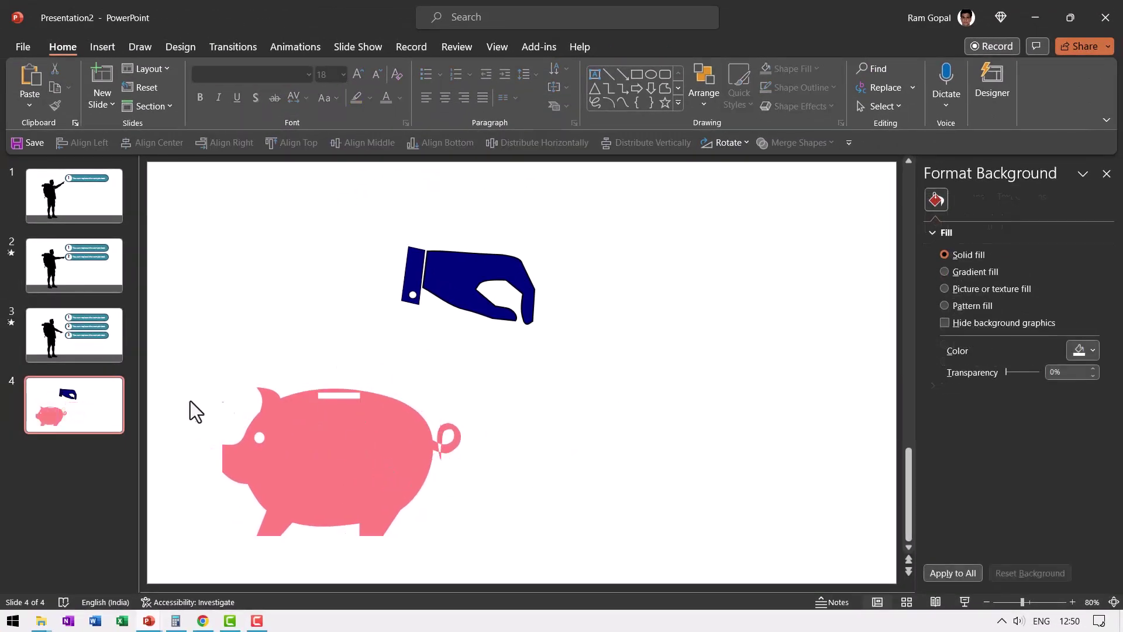
Step: Copy the dark grey ground rectangle from slide 3 onto slide 4 and send it to the back
{"action": "left_click", "coordinate": [112, 354]}
{"action": "left_click", "coordinate": [430, 533]}
{"action": "left_click", "coordinate": [117, 429]}
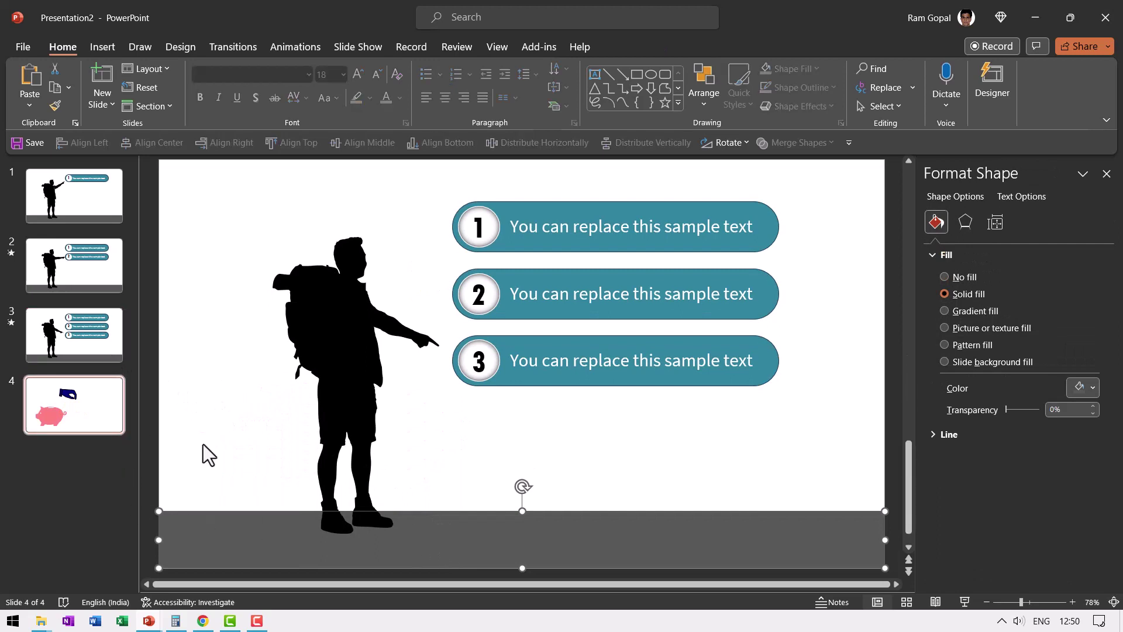
{"action": "key", "text": "ctrl+v"}
{"action": "right_click", "coordinate": [489, 534]}
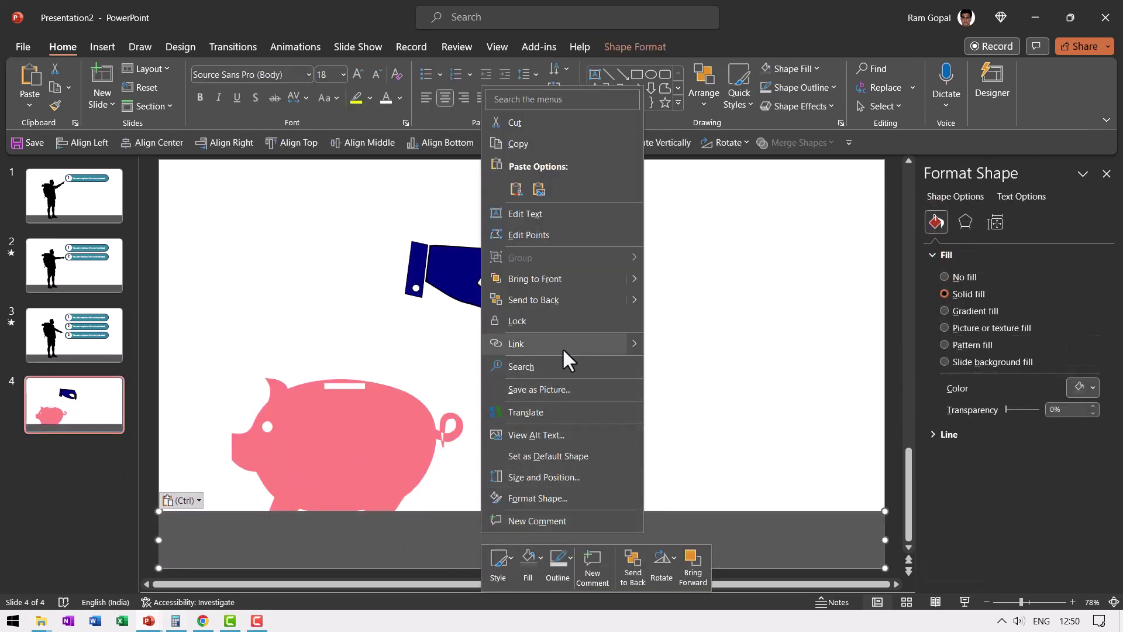
{"action": "left_click", "coordinate": [571, 297]}
{"action": "left_click", "coordinate": [703, 369]}
Step: Move the coin from behind the piggy bank straight up above its slot and place the hand so its fingers hold the coin
{"action": "left_click_drag", "start_coordinate": [281, 309], "coordinate": [412, 479]}
{"action": "key", "text": "Up"}
{"action": "key", "text": "Up"}
{"action": "key", "text": "Up"}
{"action": "key", "text": "Up"}
{"action": "key", "text": "Up"}
{"action": "key", "text": "Up"}
{"action": "key", "text": "Up"}
{"action": "key", "text": "Up"}
{"action": "key", "text": "Up"}
{"action": "key", "text": "Up"}
{"action": "key", "text": "Up"}
{"action": "key", "text": "Up"}
{"action": "key", "text": "Up"}
{"action": "key", "text": "Up"}
{"action": "key", "text": "Up"}
{"action": "key", "text": "Up"}
{"action": "key", "text": "Up"}
{"action": "key", "text": "Up"}
{"action": "key", "text": "Up"}
{"action": "key", "text": "Up"}
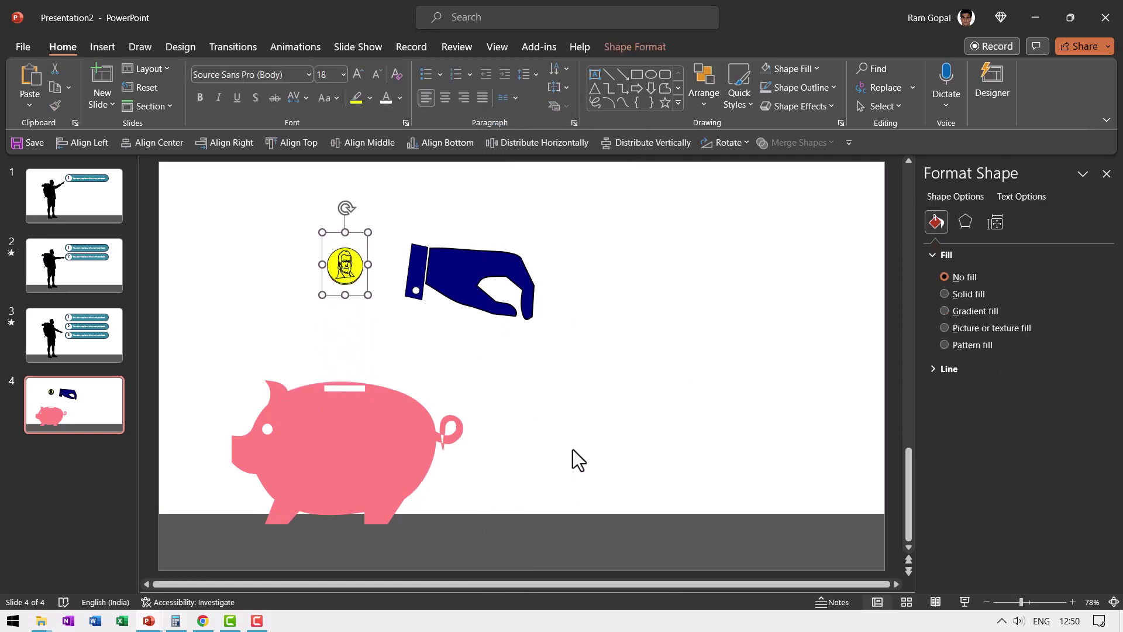
{"action": "left_click_drag", "start_coordinate": [498, 268], "coordinate": [326, 217]}
{"action": "left_click", "coordinate": [439, 255]}
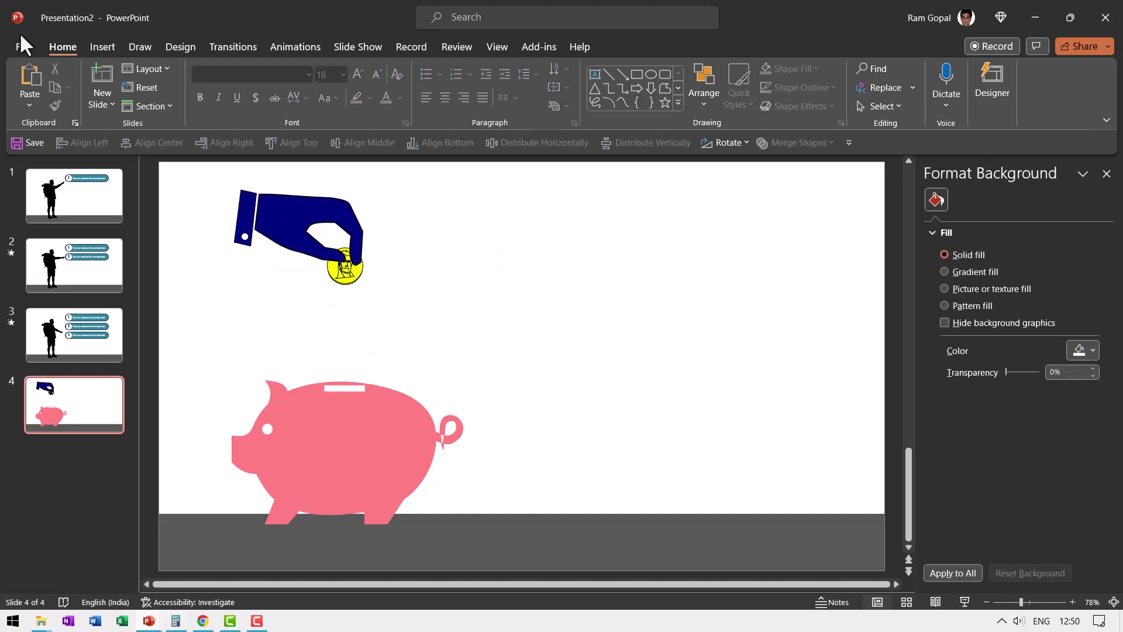
Step: Fill the hand with black and remove its outline
{"action": "left_click", "coordinate": [273, 220]}
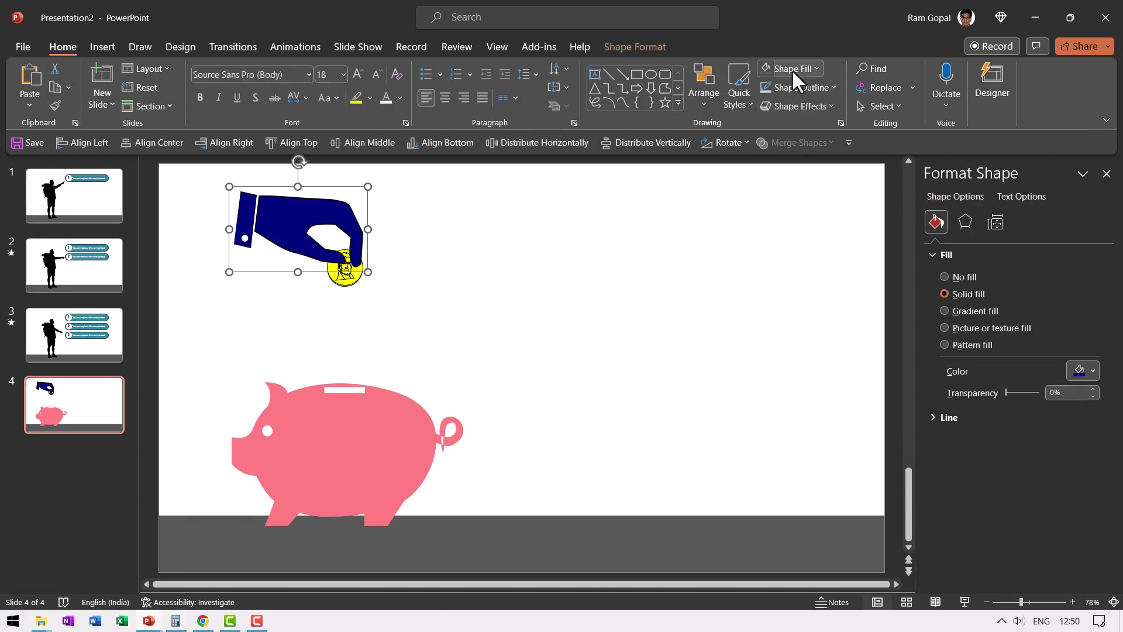
{"action": "left_click", "coordinate": [791, 69]}
{"action": "left_click", "coordinate": [770, 102]}
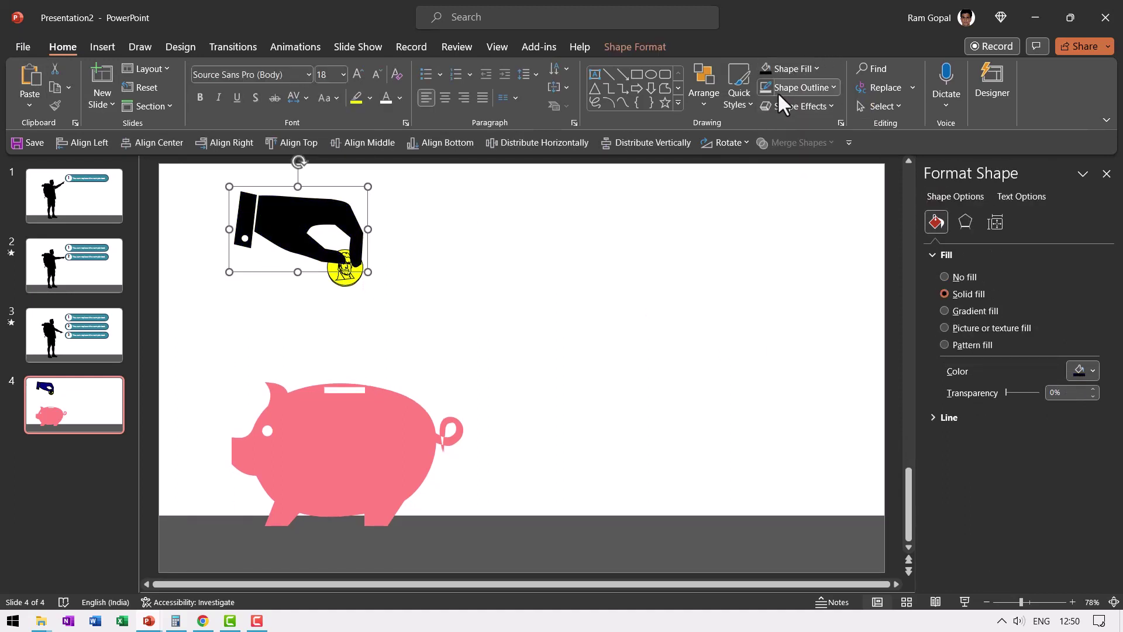
{"action": "left_click", "coordinate": [797, 89]}
{"action": "left_click", "coordinate": [801, 247]}
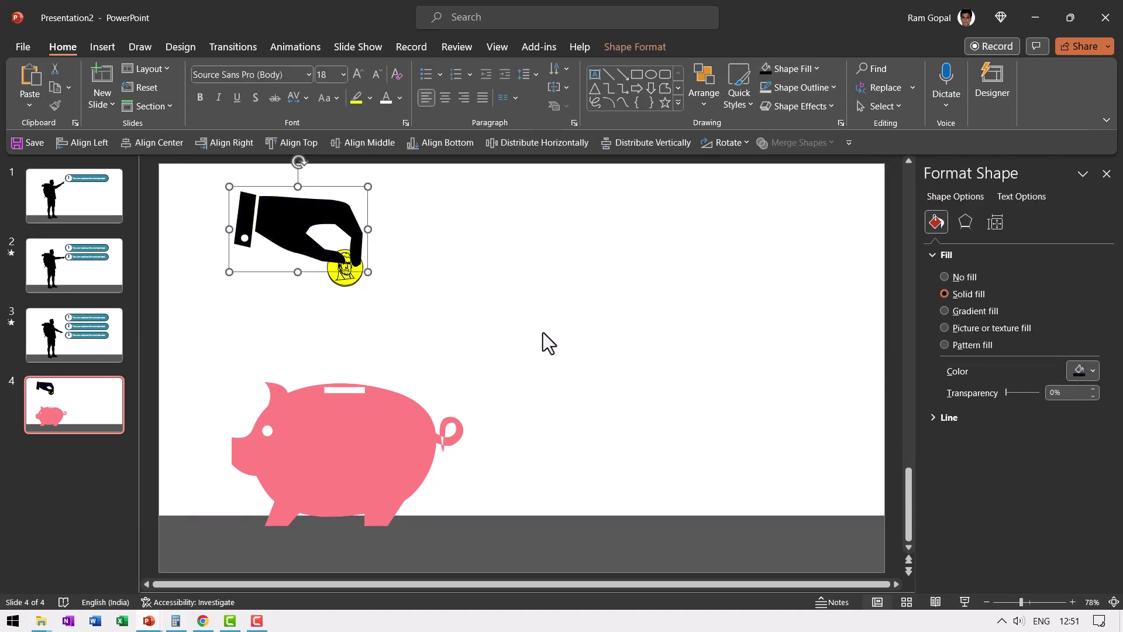
{"action": "left_click", "coordinate": [543, 332]}
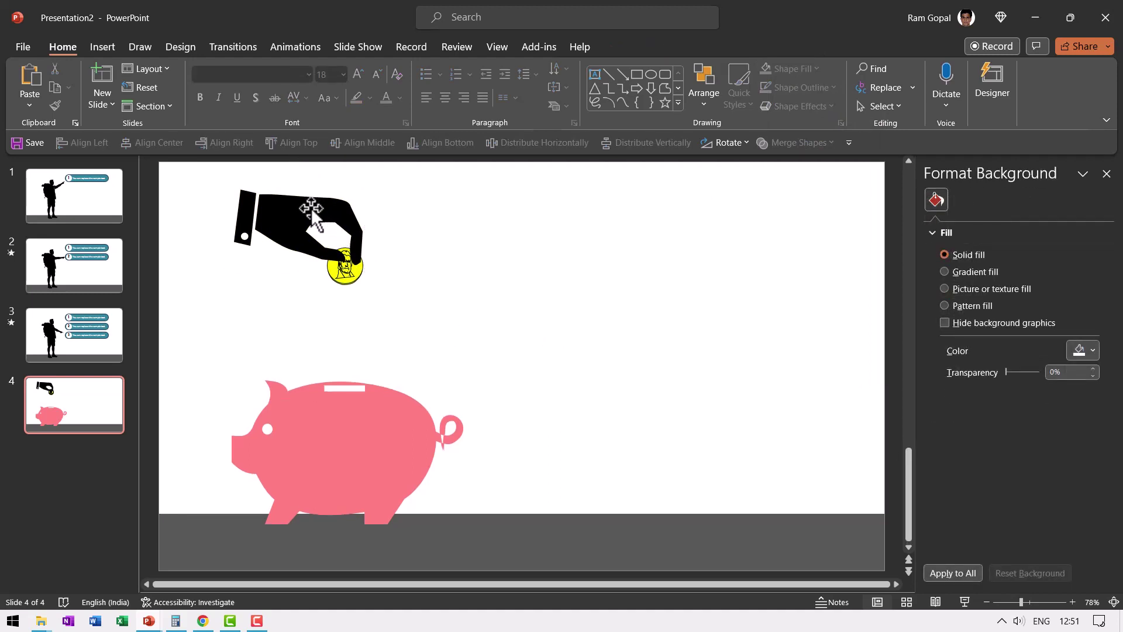
Step: Apply a Float In entrance with the Float Down direction to both the hand and the coin
{"action": "left_click_drag", "start_coordinate": [483, 342], "coordinate": [195, 177]}
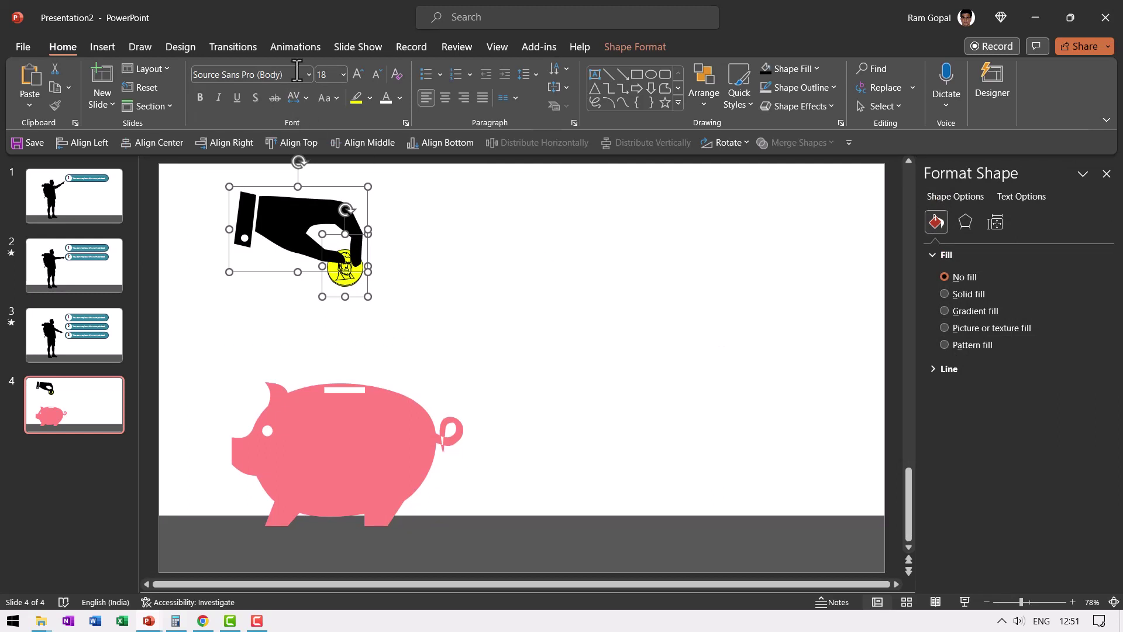
{"action": "left_click", "coordinate": [295, 47]}
{"action": "left_click", "coordinate": [332, 86]}
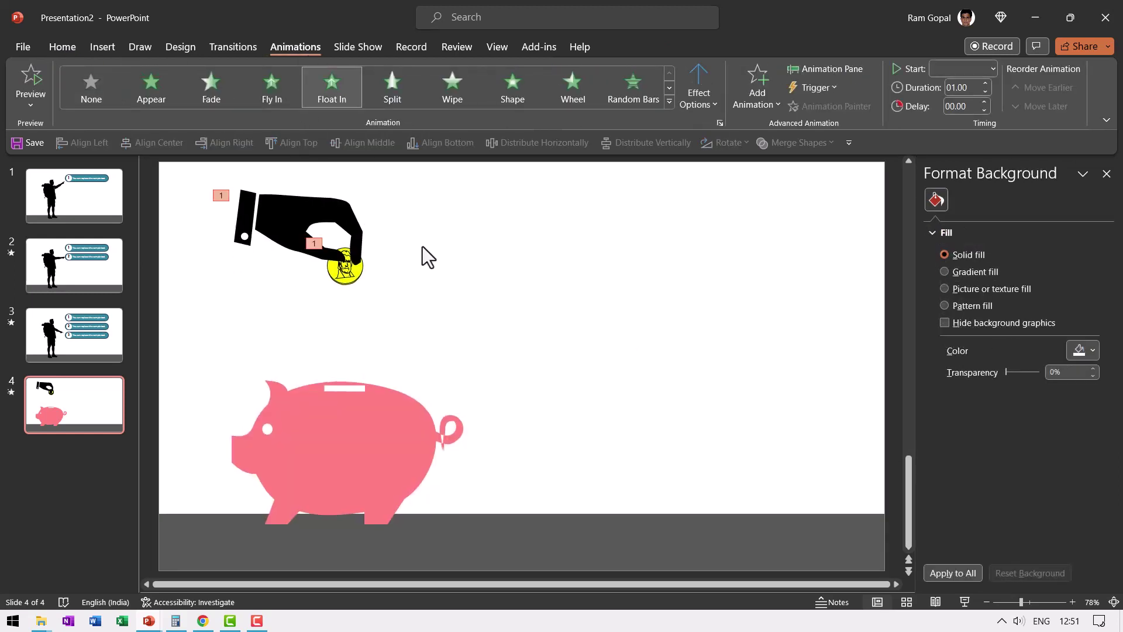
{"action": "left_click", "coordinate": [707, 90]}
{"action": "left_click", "coordinate": [732, 188]}
Step: Add a Lines motion path to the coin as an additional animation
{"action": "left_click", "coordinate": [358, 284]}
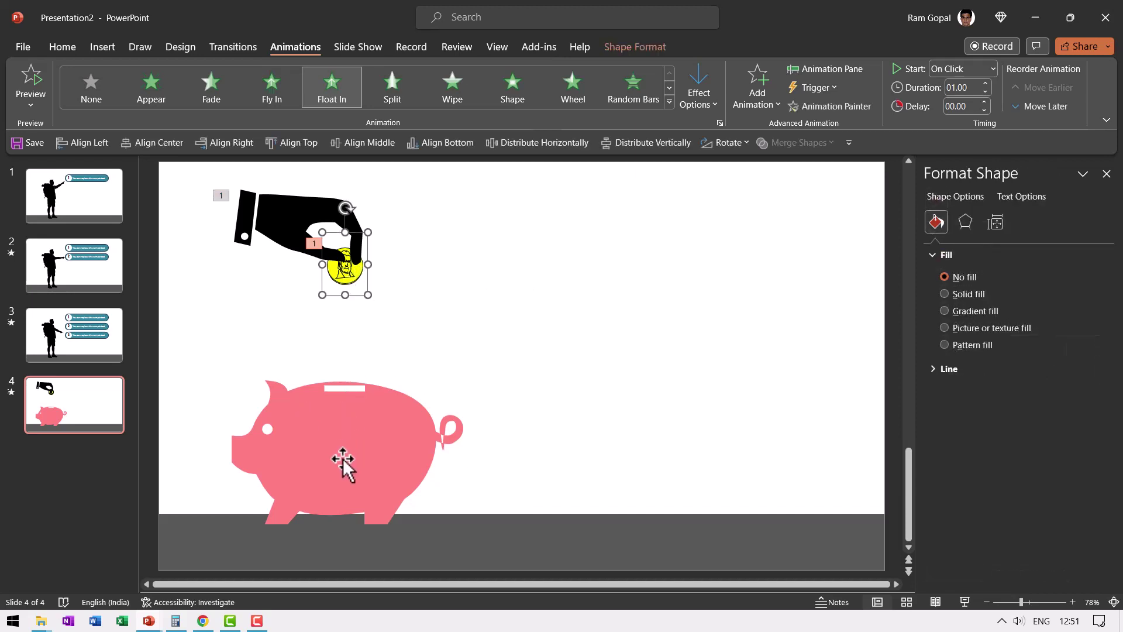
{"action": "left_click", "coordinate": [755, 96]}
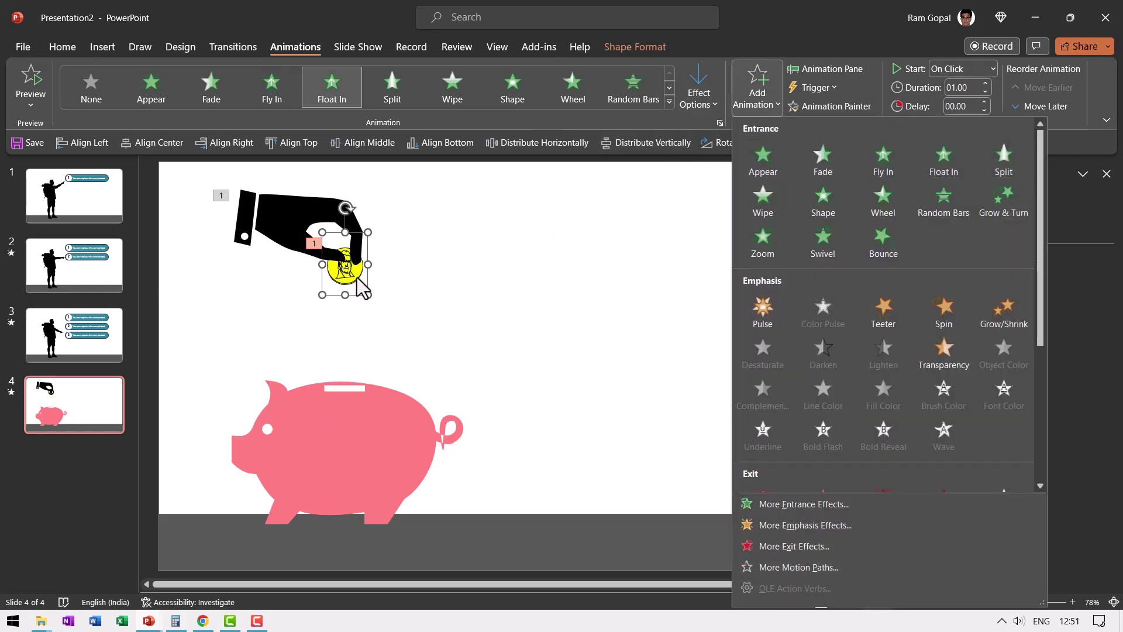
{"action": "scroll", "coordinate": [833, 384], "scroll_direction": "down", "scroll_amount": 4}
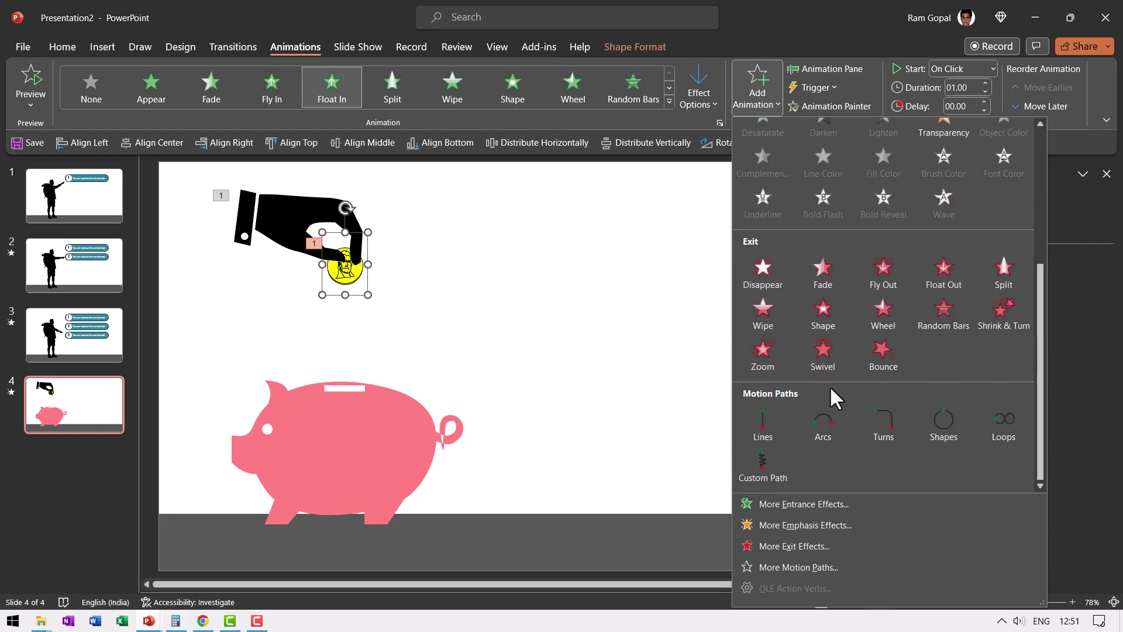
{"action": "left_click", "coordinate": [763, 424]}
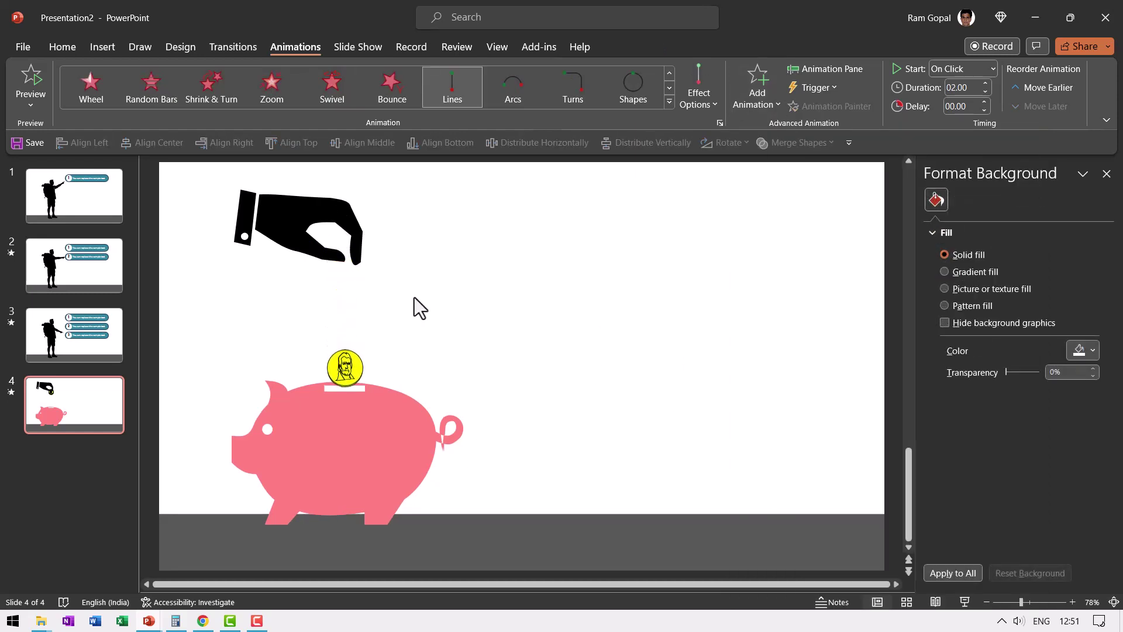
Step: Extend the end of the coin's motion path straight down into the middle of the piggy bank's body
{"action": "left_click", "coordinate": [364, 363]}
{"action": "left_click", "coordinate": [347, 363]}
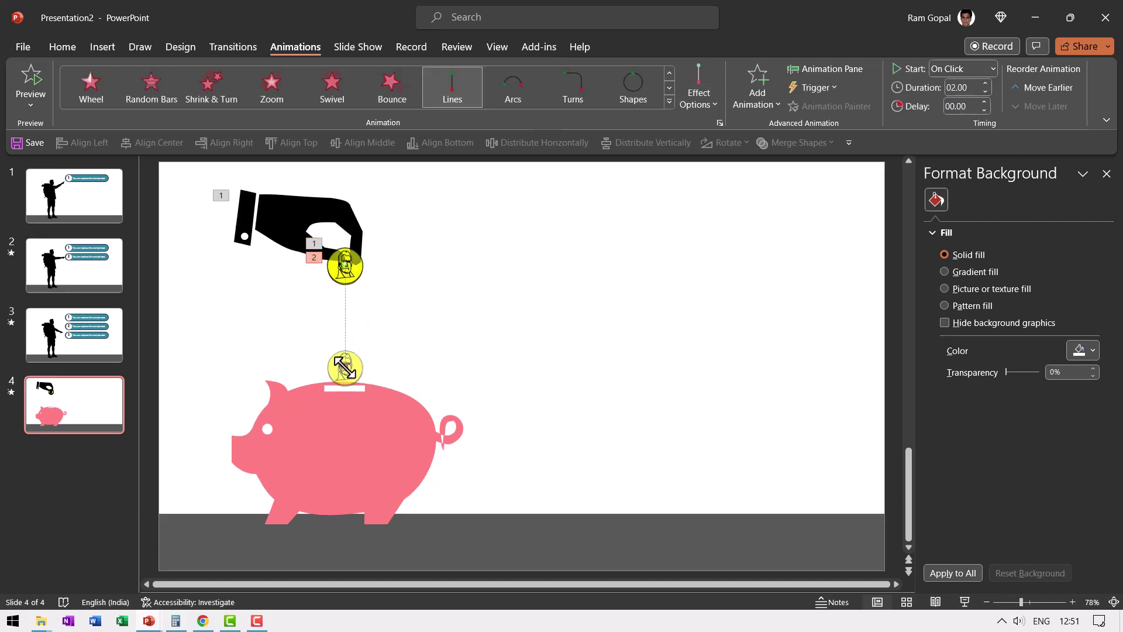
{"action": "left_click_drag", "start_coordinate": [346, 368], "coordinate": [341, 444]}
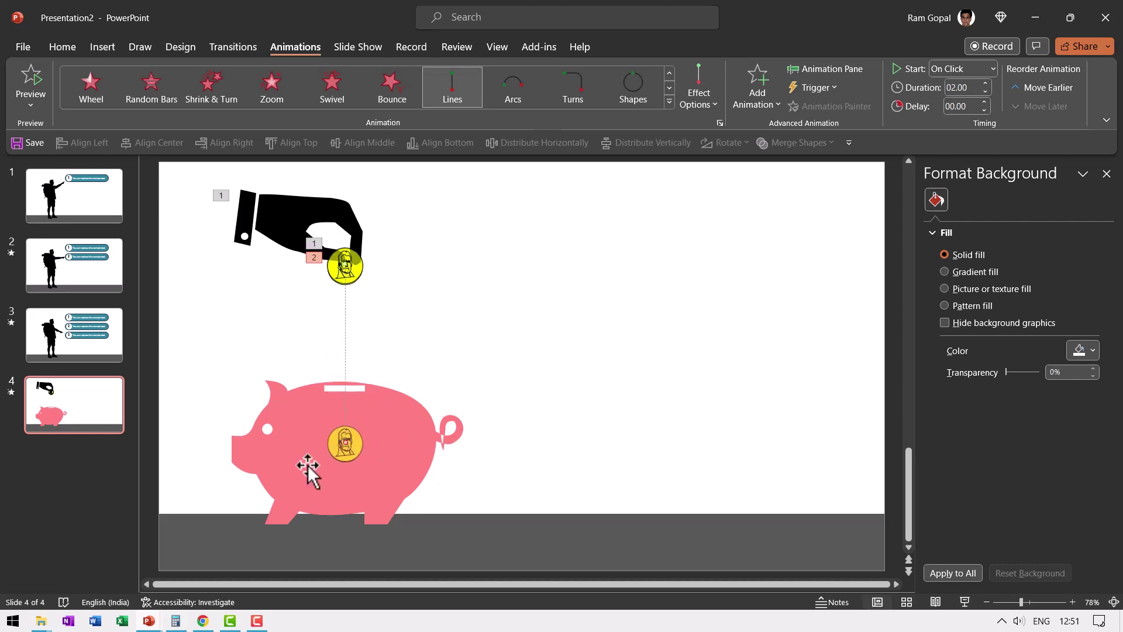
{"action": "left_click", "coordinate": [684, 414]}
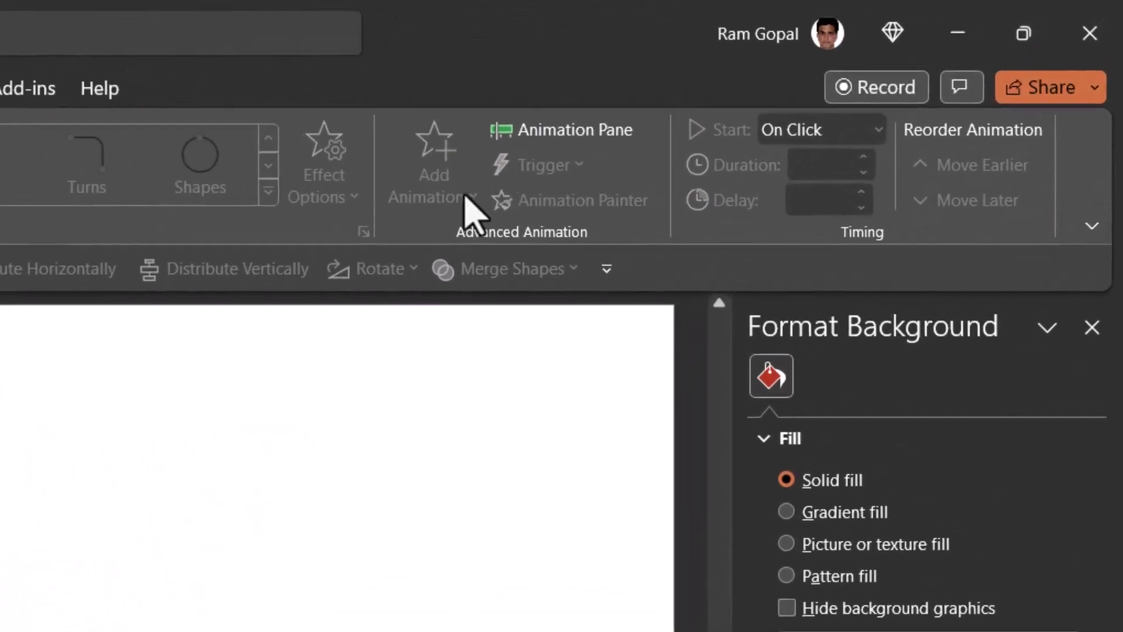
Step: Show the Animation Pane and set the coin's motion path to start After Previous
{"action": "left_click", "coordinate": [820, 69]}
{"action": "left_click", "coordinate": [865, 476]}
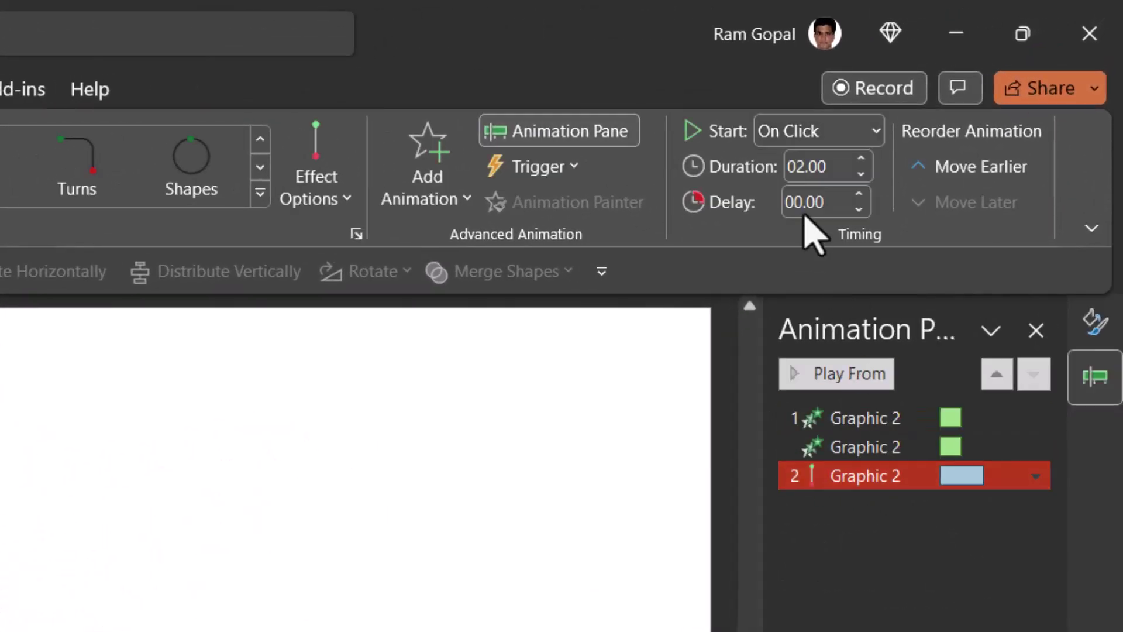
{"action": "left_click", "coordinate": [818, 131]}
{"action": "left_click", "coordinate": [842, 230]}
Step: Set the duration of the two Float In entrance animations to 00.50
{"action": "left_click", "coordinate": [860, 413]}
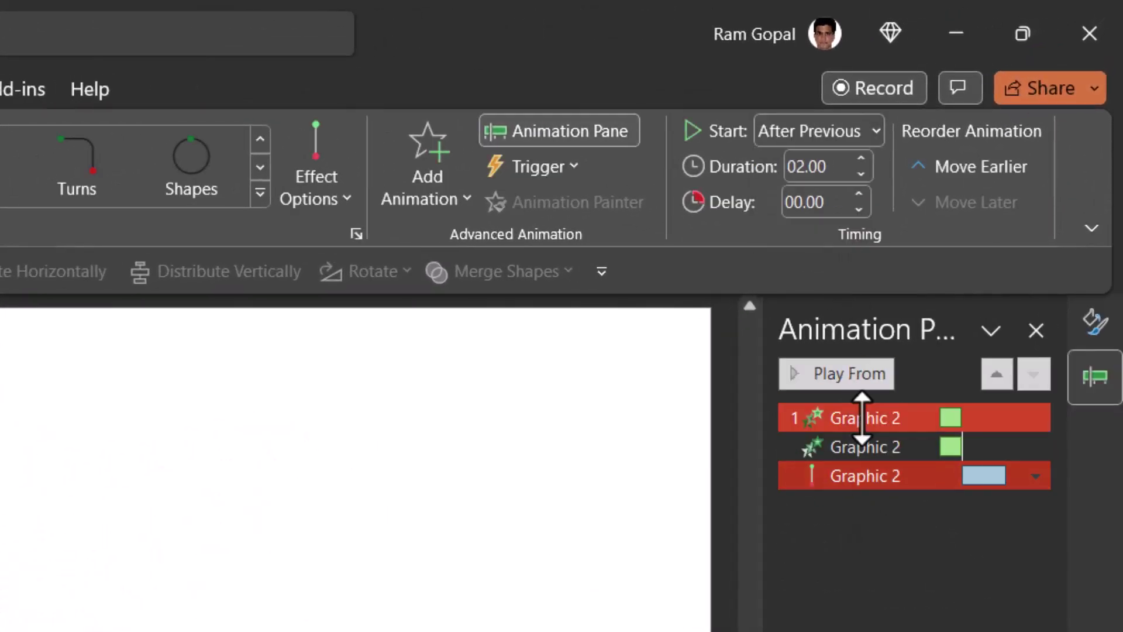
{"action": "left_click", "coordinate": [860, 446], "text": "shift"}
{"action": "left_click", "coordinate": [861, 175]}
{"action": "left_click", "coordinate": [860, 175]}
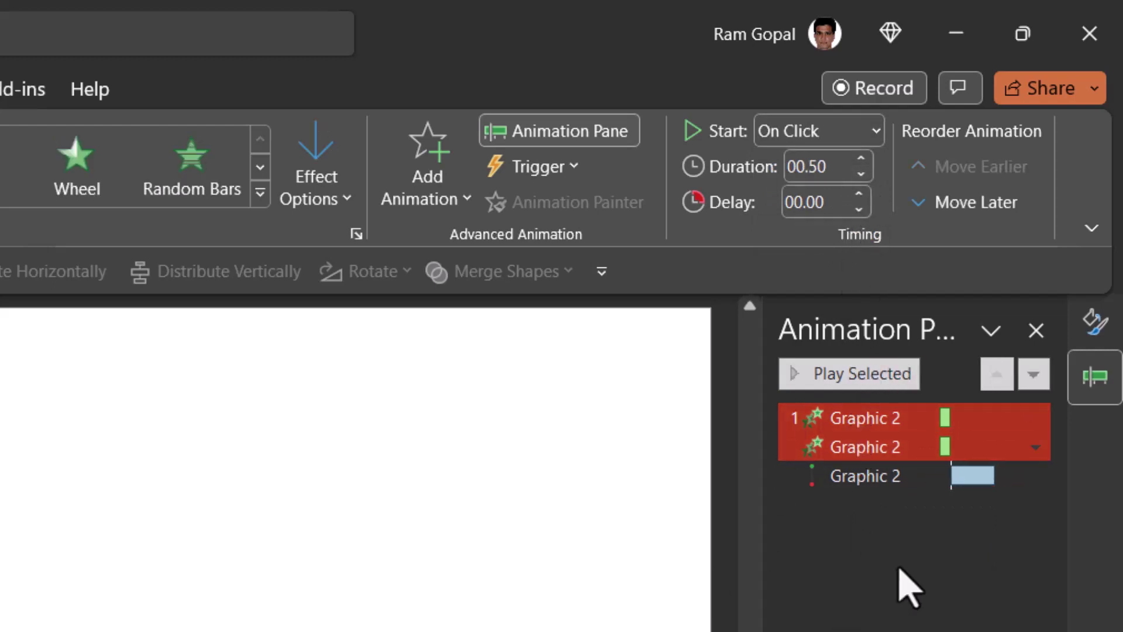
Step: Set the duration of the coin's motion path animation to 01.00
{"action": "left_click", "coordinate": [861, 483], "text": "shift"}
{"action": "left_click", "coordinate": [861, 484]}
{"action": "left_click", "coordinate": [861, 175]}
{"action": "left_click", "coordinate": [860, 175]}
{"action": "left_click", "coordinate": [860, 175]}
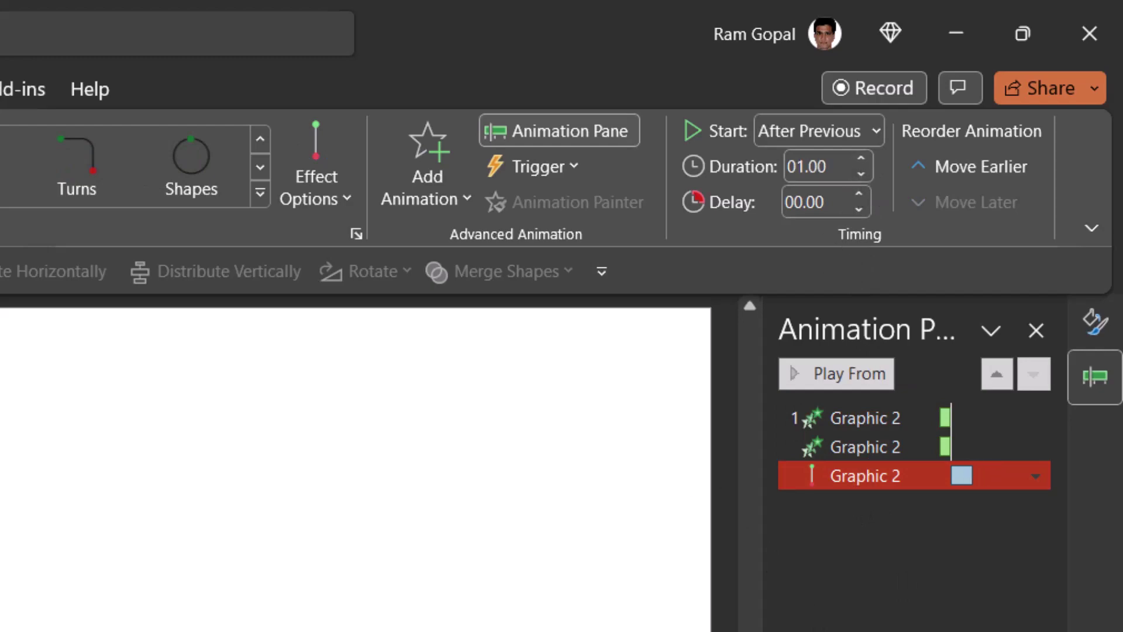
{"action": "left_click", "coordinate": [380, 397]}
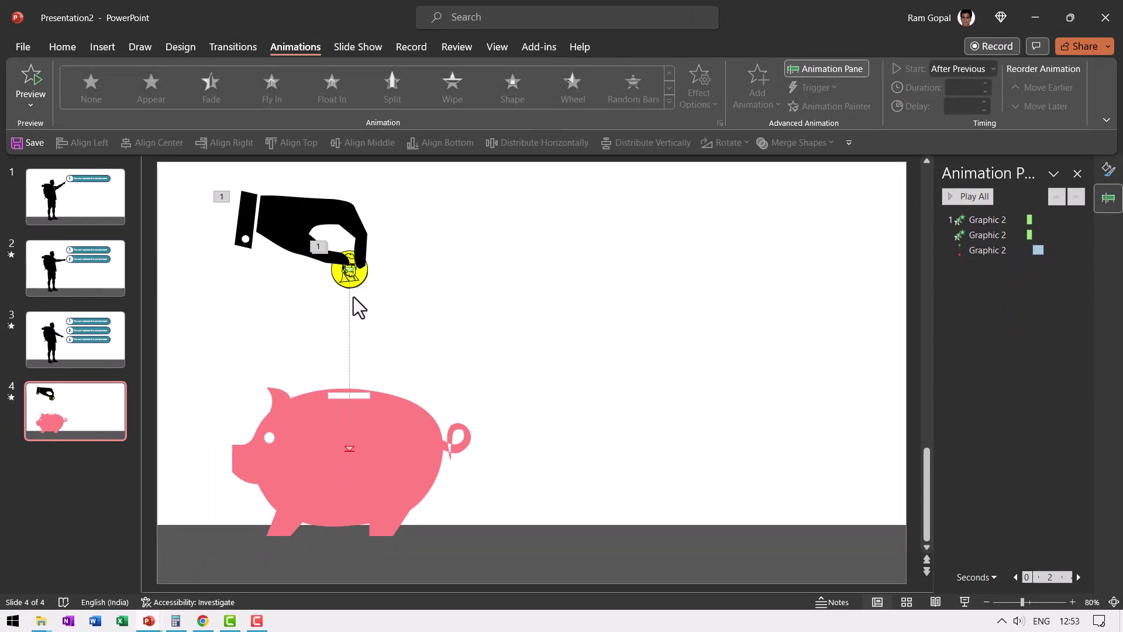
Step: Add a Fly Out exit animation to the hand, going to the left and starting After Previous
{"action": "left_click", "coordinate": [349, 215]}
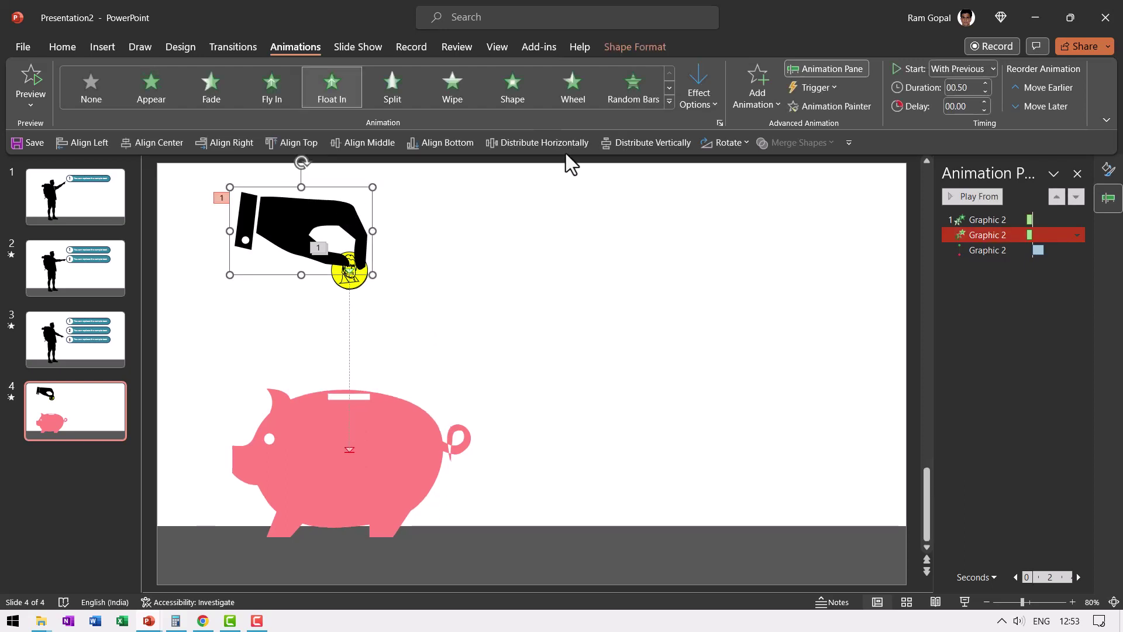
{"action": "left_click", "coordinate": [764, 84]}
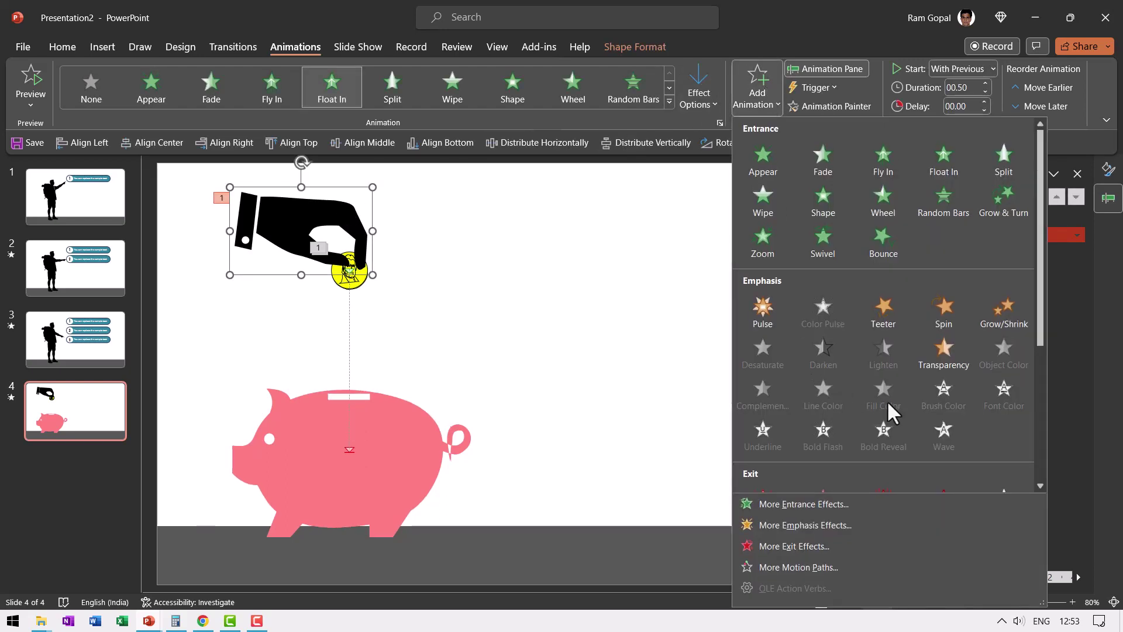
{"action": "scroll", "coordinate": [886, 400], "scroll_direction": "down", "scroll_amount": 4}
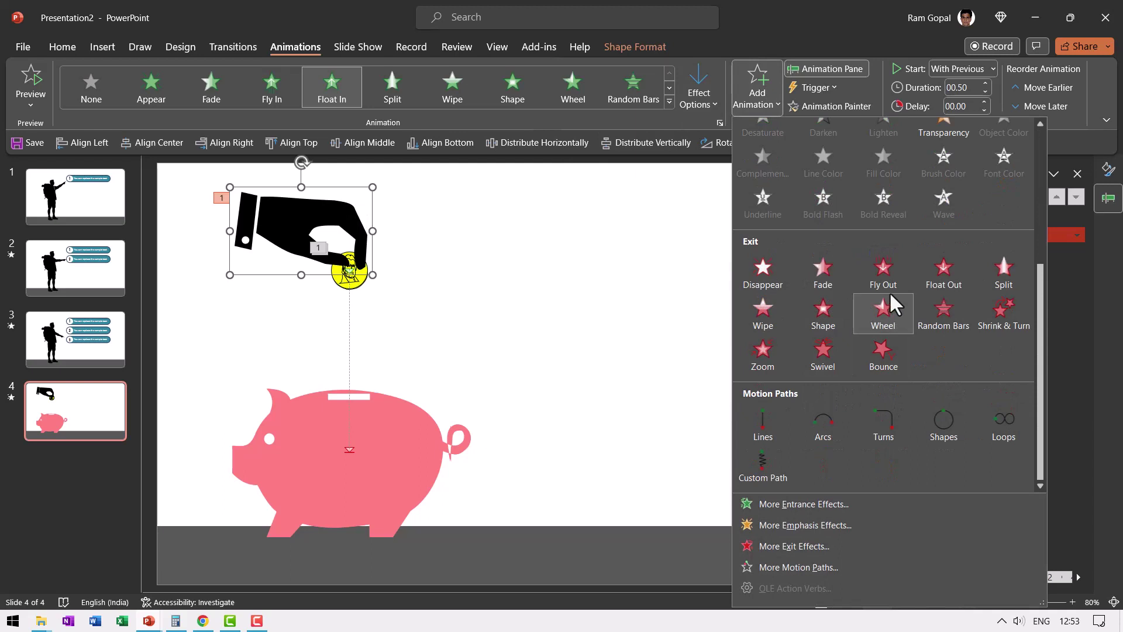
{"action": "left_click", "coordinate": [882, 275]}
{"action": "left_click", "coordinate": [698, 81]}
{"action": "left_click", "coordinate": [739, 239]}
{"action": "left_click", "coordinate": [944, 69]}
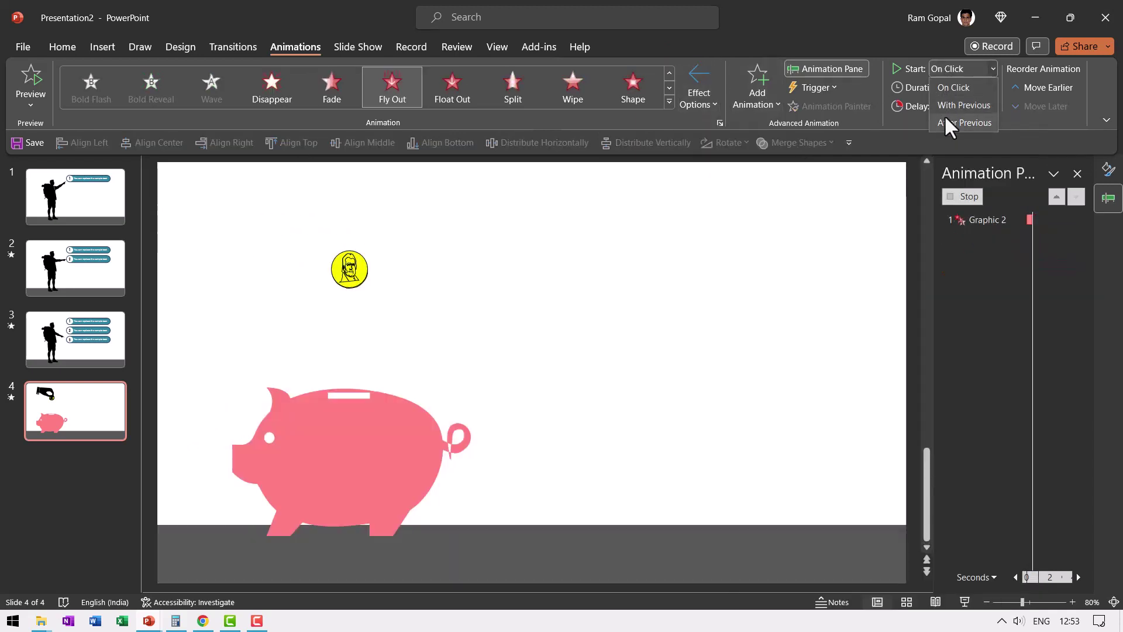
{"action": "left_click", "coordinate": [947, 122]}
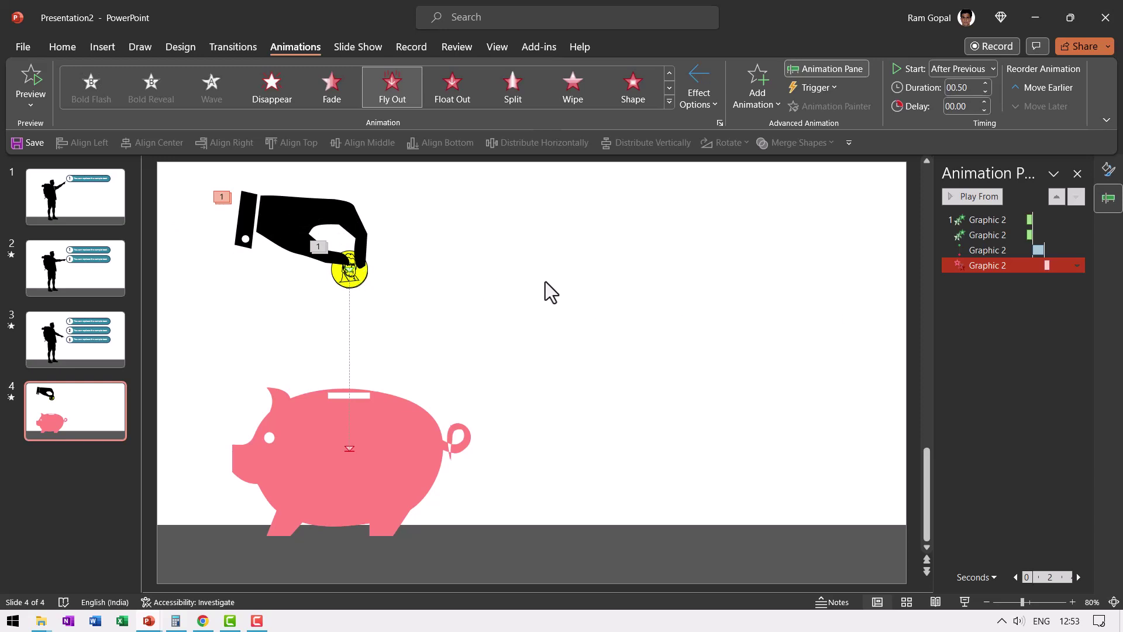
Step: Copy the three numbered text bars from slide 3 to slide 4 and shift them slightly down and to the right
{"action": "left_click", "coordinate": [92, 345]}
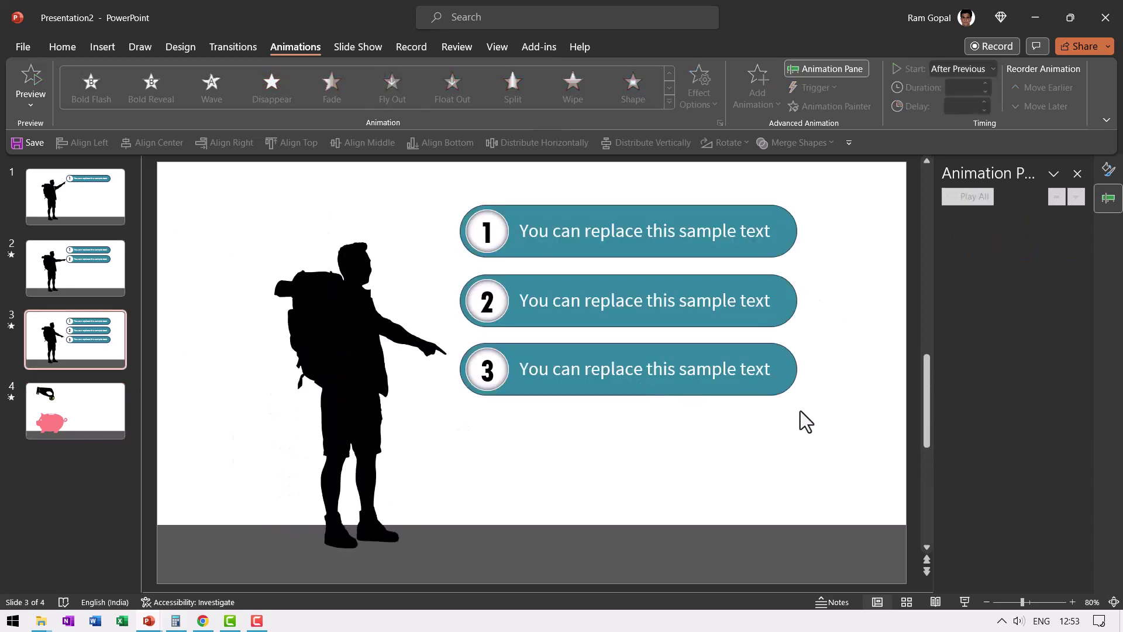
{"action": "left_click_drag", "start_coordinate": [851, 445], "coordinate": [365, 153]}
{"action": "key", "text": "ctrl+c"}
{"action": "left_click", "coordinate": [101, 426]}
{"action": "key", "text": "ctrl+v"}
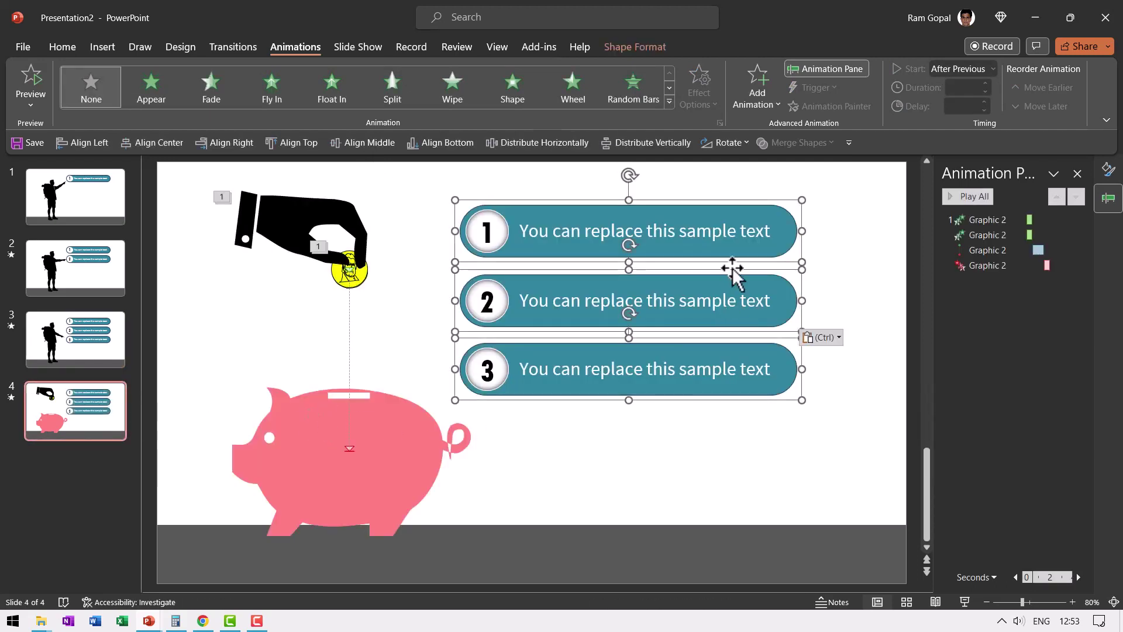
{"action": "left_click_drag", "start_coordinate": [736, 262], "coordinate": [776, 314]}
{"action": "left_click", "coordinate": [842, 308]}
Step: Apply a Wipe entrance from the left to text bar 1 and set it to start With Previous
{"action": "left_click", "coordinate": [694, 308]}
{"action": "left_click", "coordinate": [447, 94]}
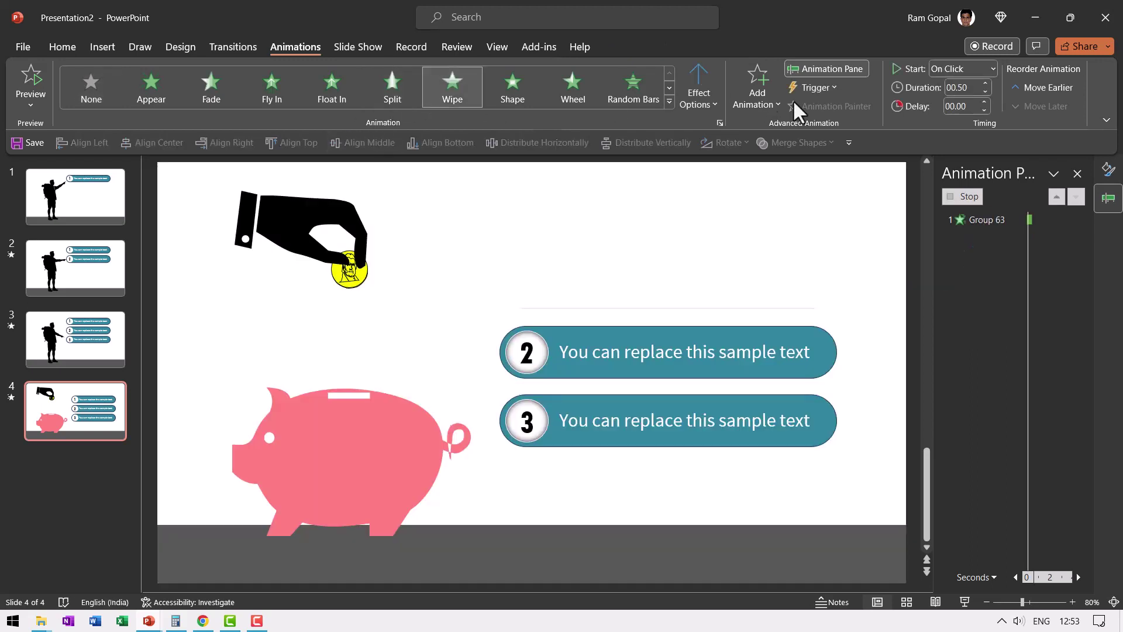
{"action": "left_click", "coordinate": [709, 93]}
{"action": "left_click", "coordinate": [735, 178]}
{"action": "left_click", "coordinate": [954, 65]}
{"action": "left_click", "coordinate": [954, 105]}
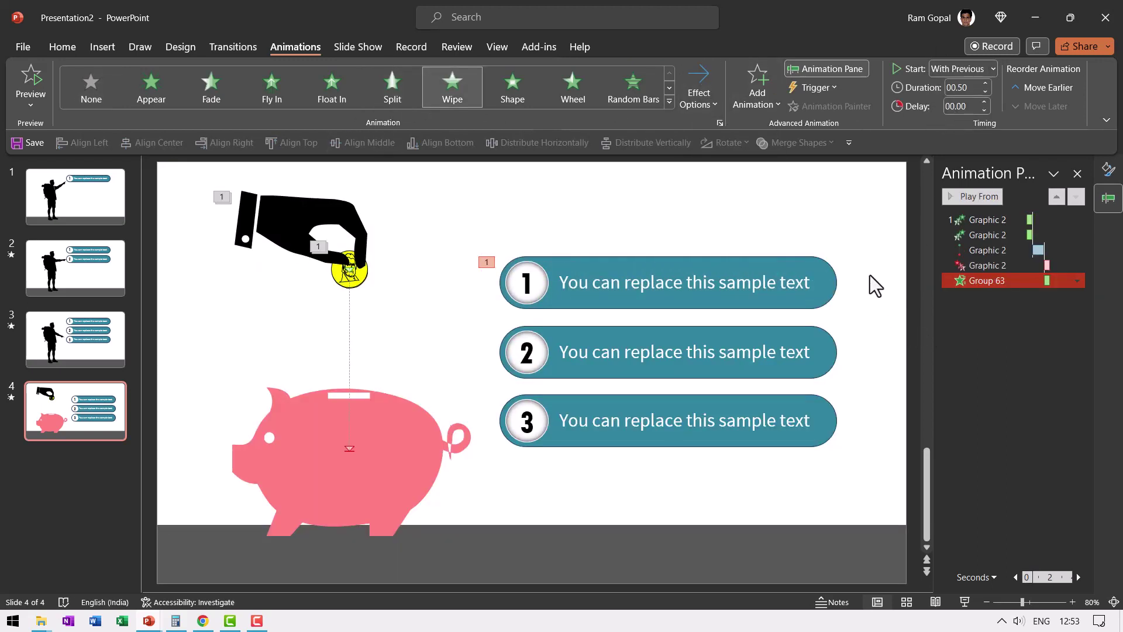
{"action": "left_click_drag", "start_coordinate": [1015, 226], "coordinate": [984, 237]}
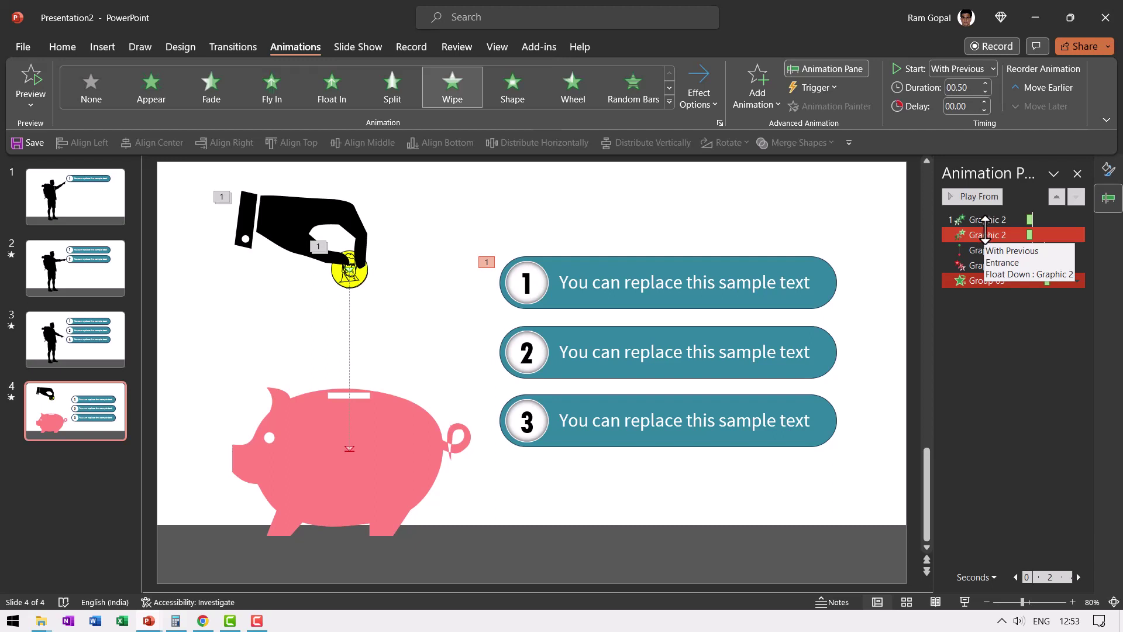
Step: Play slide 4 as a slide show to check the coin drop and the text bar 1 reveal
{"action": "left_click_drag", "start_coordinate": [985, 231], "coordinate": [966, 261]}
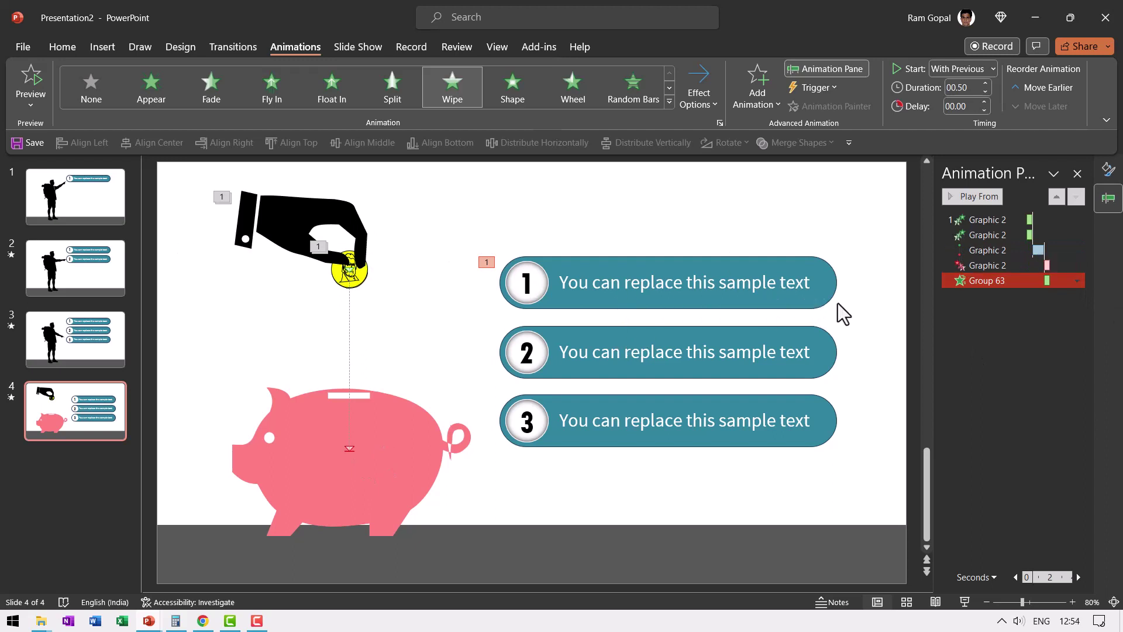
{"action": "left_click", "coordinate": [964, 602]}
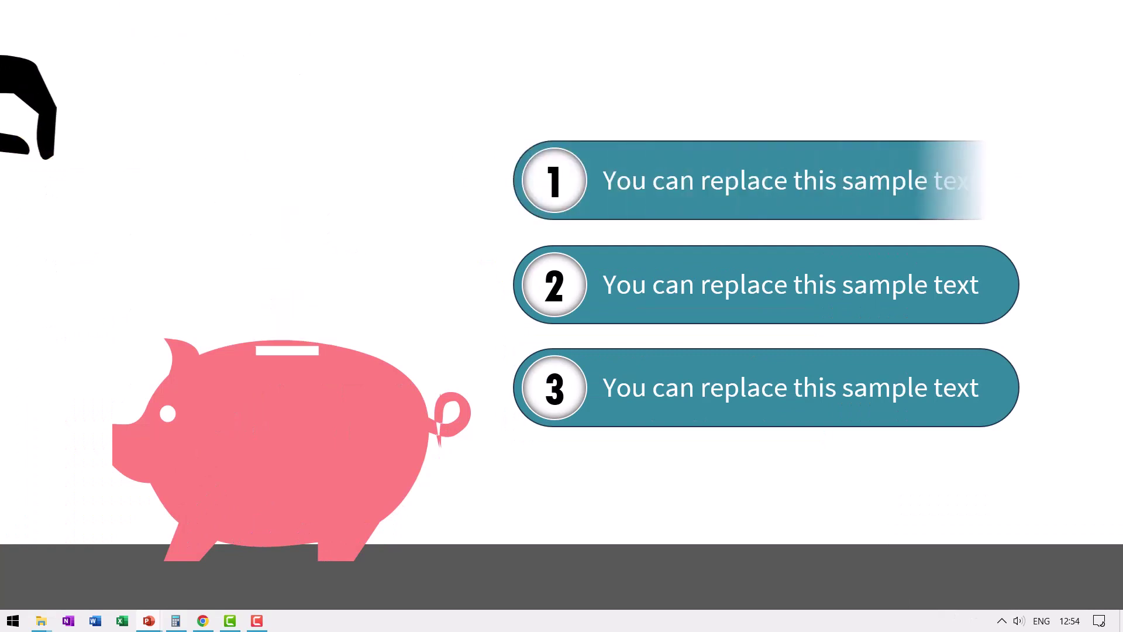
{"action": "key", "text": "Escape"}
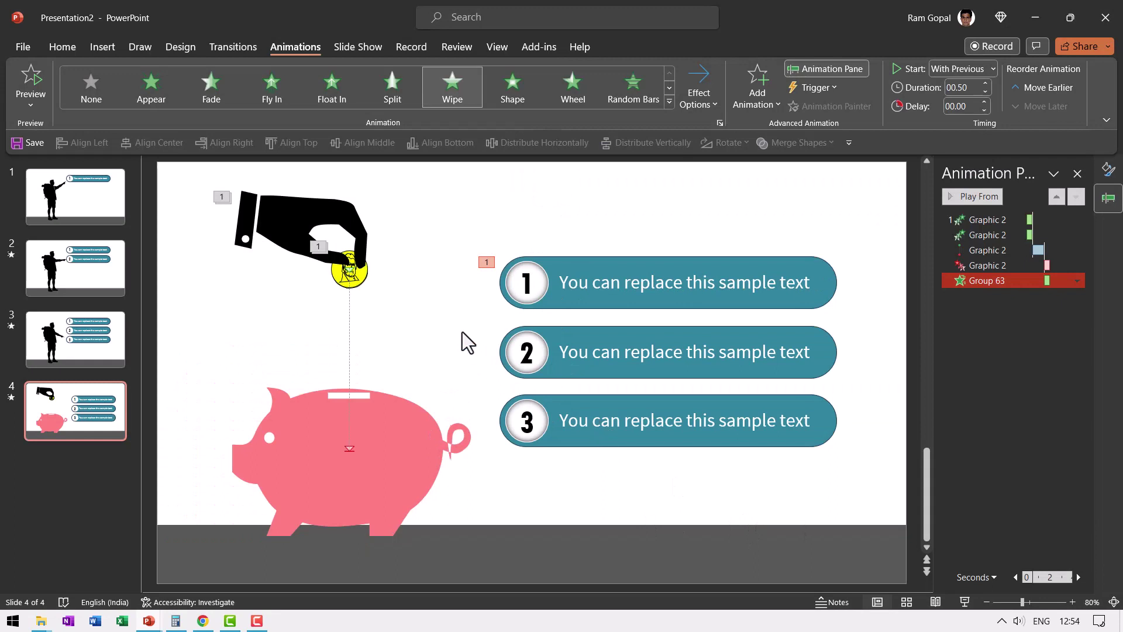
Step: Duplicate the hand and coin with their animations and place the copies exactly over the originals
{"action": "left_click_drag", "start_coordinate": [417, 312], "coordinate": [180, 166]}
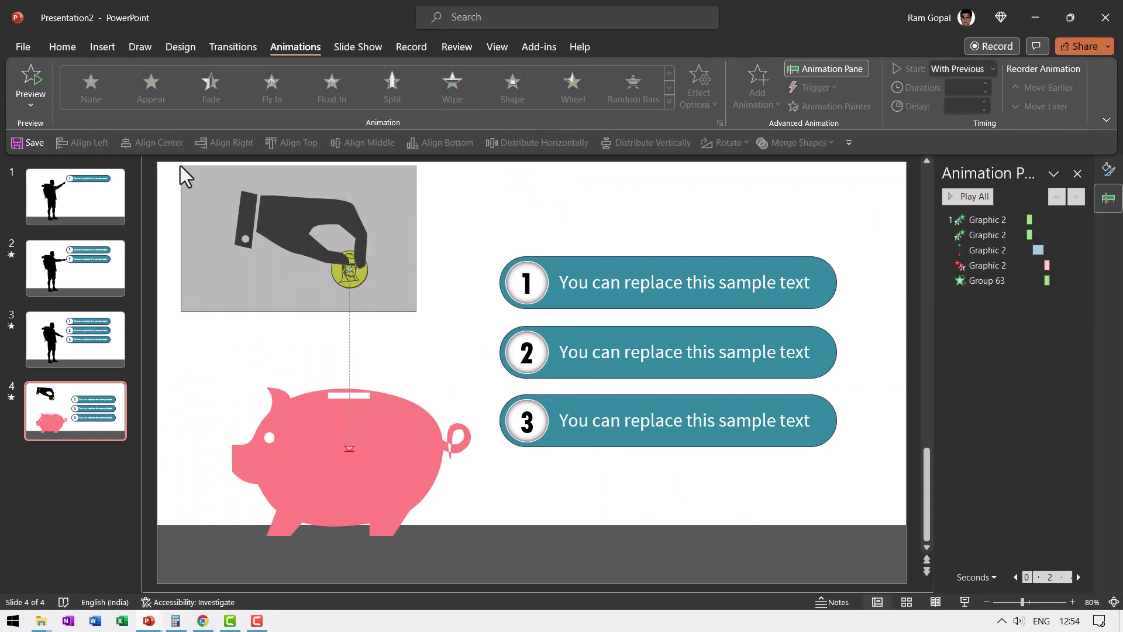
{"action": "key", "text": "ctrl+d"}
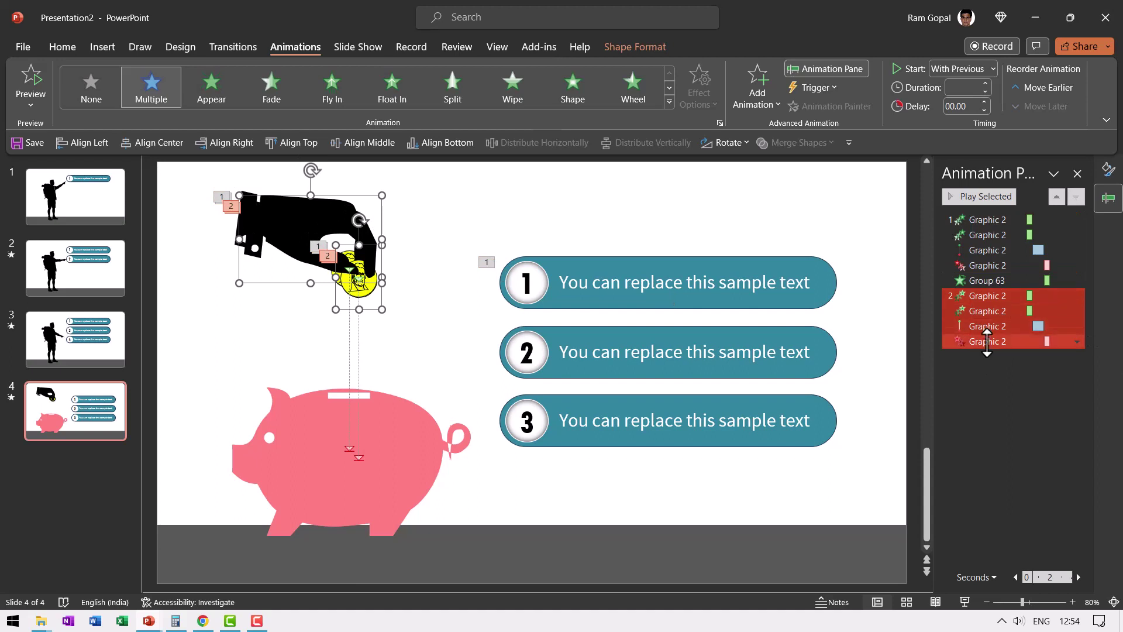
{"action": "left_click_drag", "start_coordinate": [302, 216], "coordinate": [290, 211]}
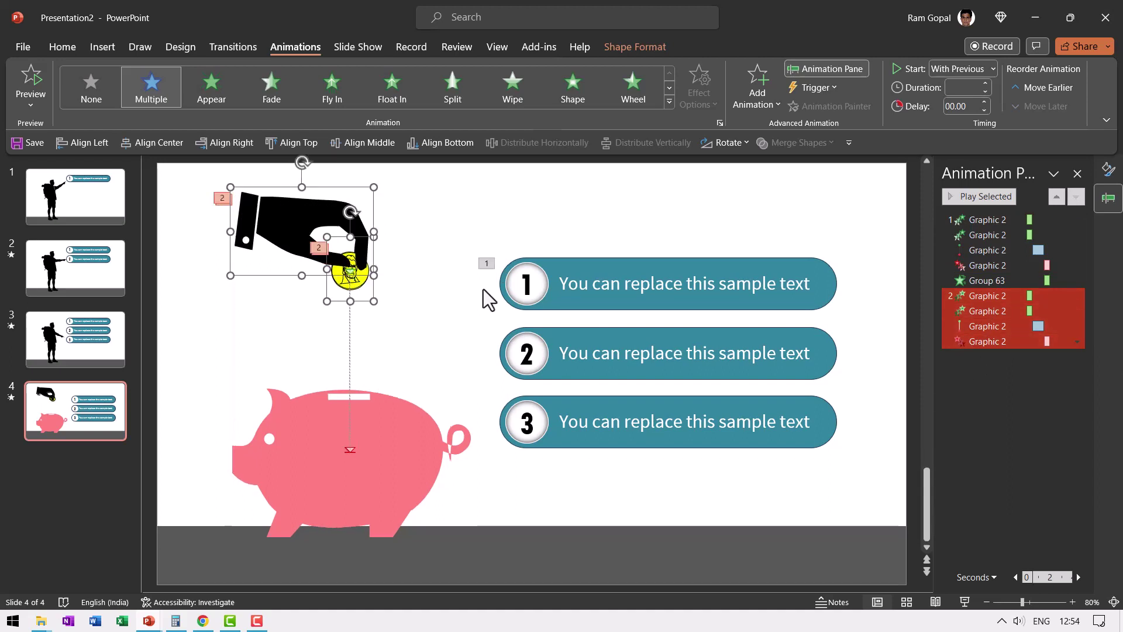
Step: Apply a Wipe entrance from the left to text bar 2 and set it to start With Previous
{"action": "left_click", "coordinate": [692, 328]}
{"action": "left_click", "coordinate": [452, 88]}
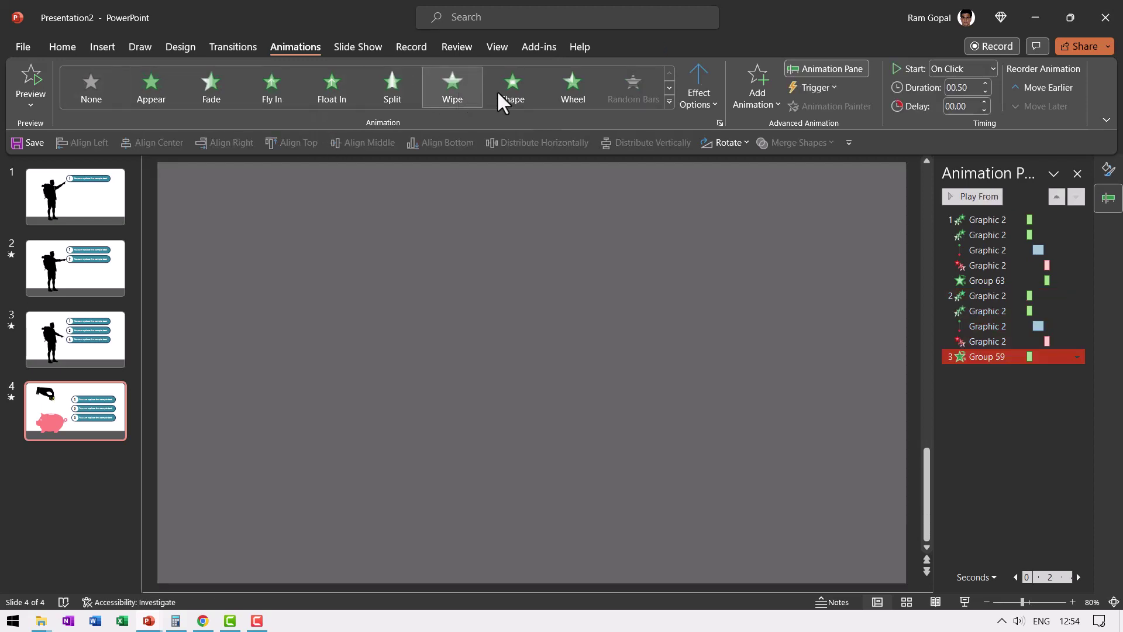
{"action": "left_click", "coordinate": [707, 91]}
{"action": "left_click", "coordinate": [739, 185]}
{"action": "left_click", "coordinate": [944, 69]}
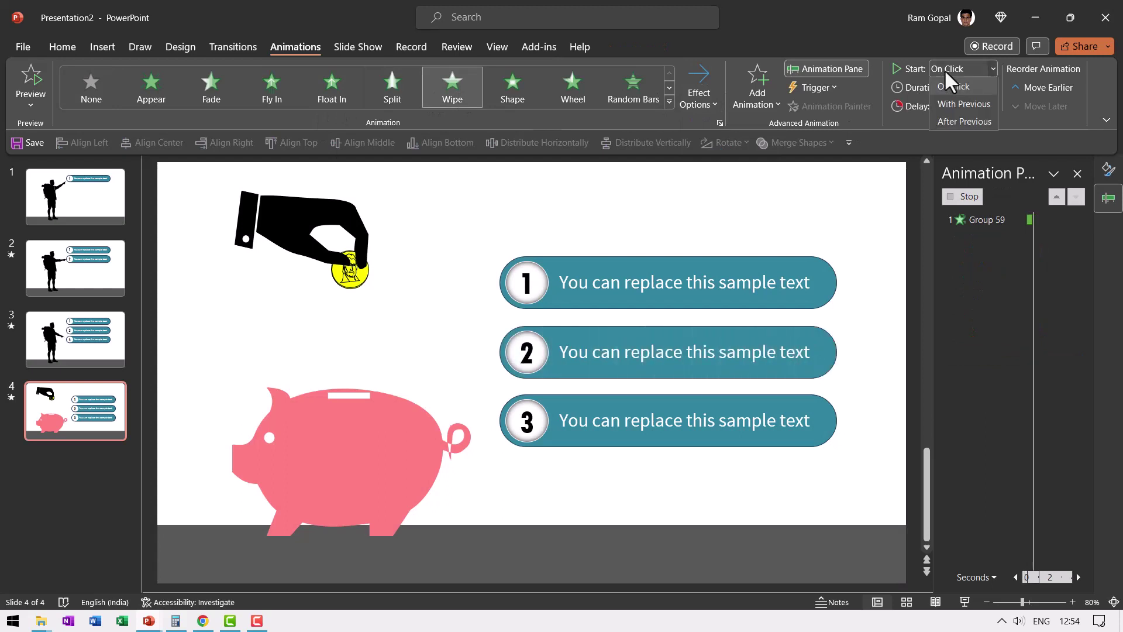
{"action": "left_click", "coordinate": [963, 104]}
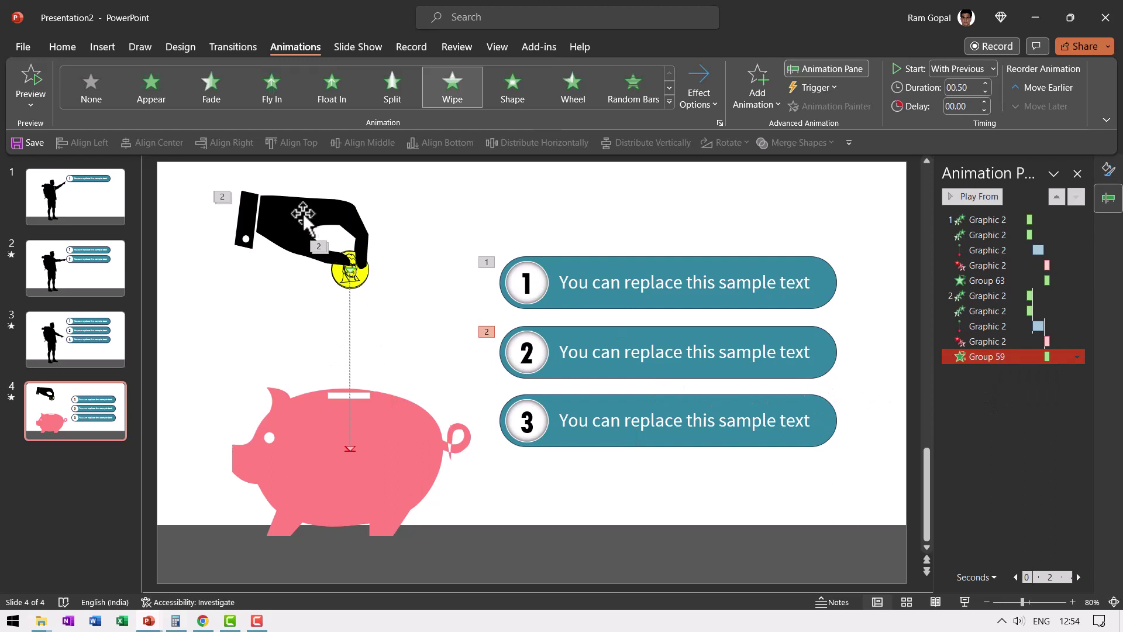
Step: Duplicate the animated hand and coin again and align this third pair over the existing ones
{"action": "left_click", "coordinate": [257, 222]}
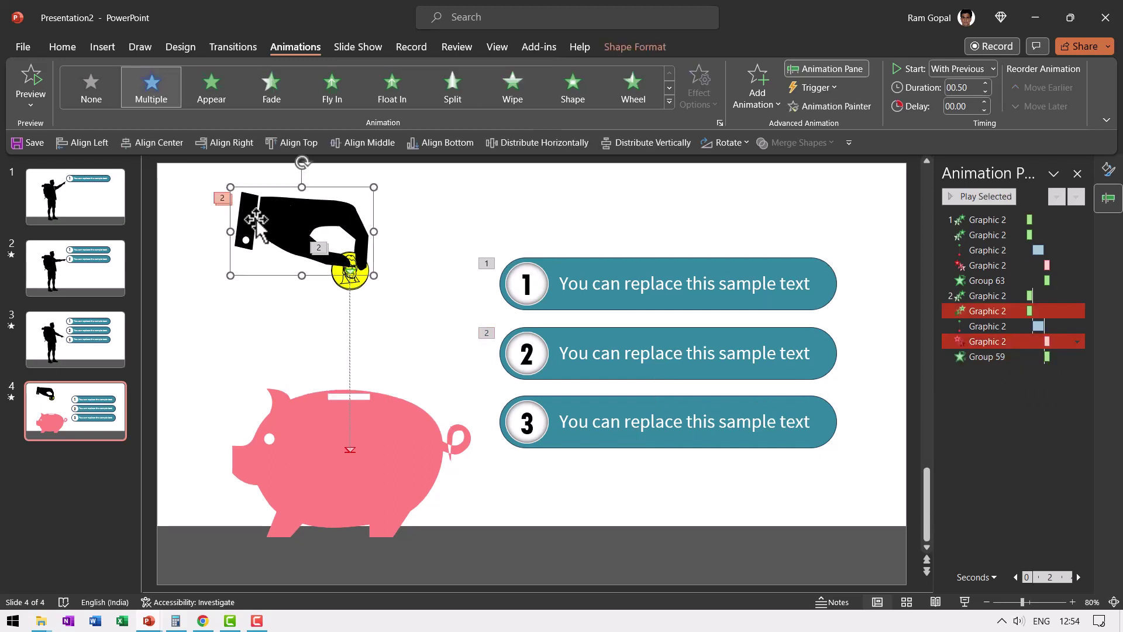
{"action": "left_click", "coordinate": [363, 283], "text": "shift"}
{"action": "key", "text": "ctrl+d"}
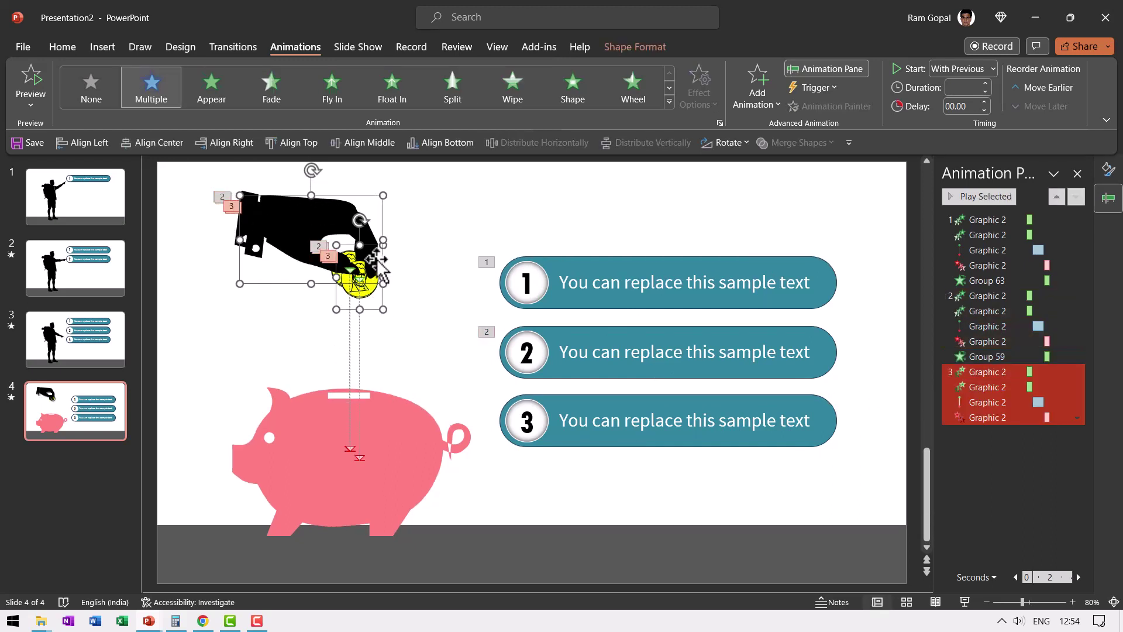
{"action": "left_click_drag", "start_coordinate": [359, 246], "coordinate": [367, 248]}
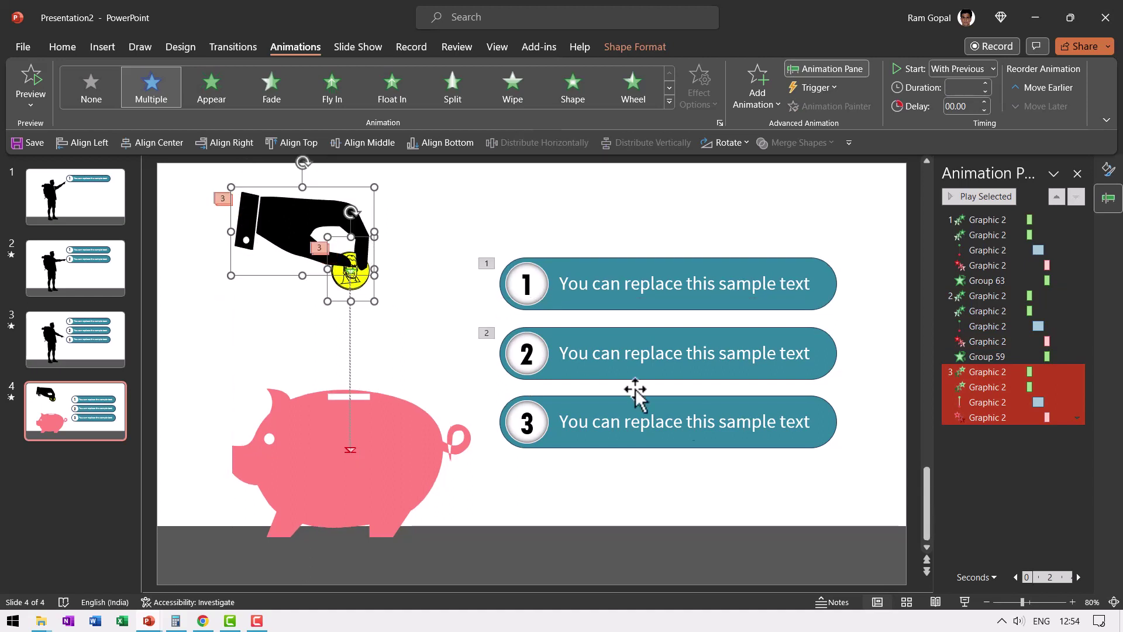
Step: Apply a Wipe entrance from the left to text bar 3 and set it to start With Previous
{"action": "left_click", "coordinate": [818, 477]}
{"action": "left_click", "coordinate": [735, 452]}
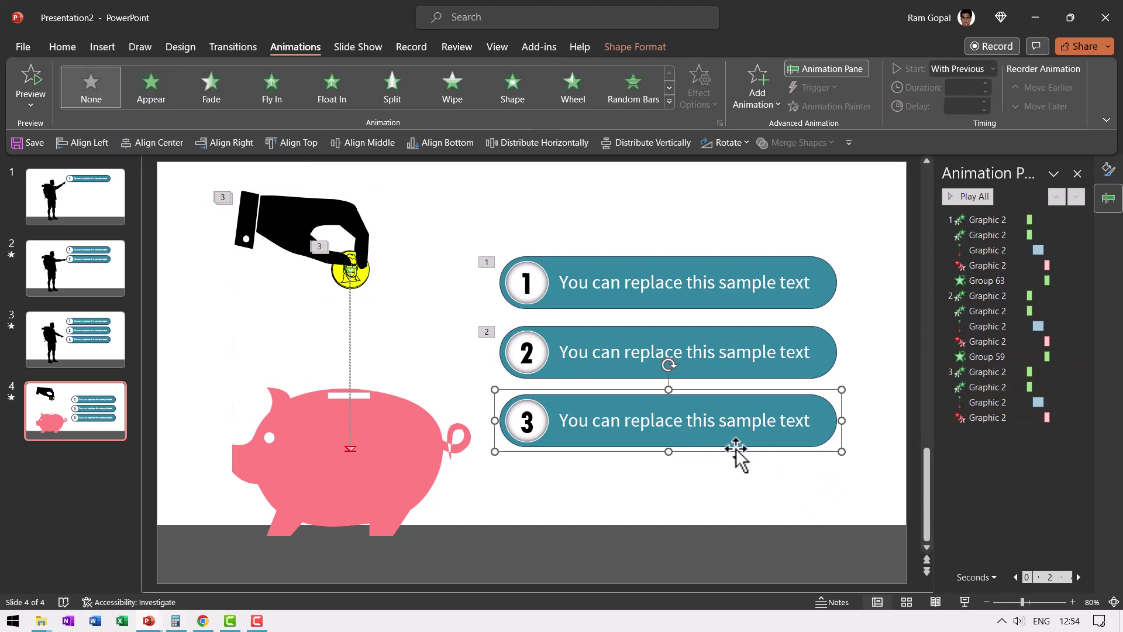
{"action": "left_click", "coordinate": [453, 93]}
{"action": "left_click", "coordinate": [701, 82]}
{"action": "left_click", "coordinate": [734, 190]}
{"action": "left_click", "coordinate": [970, 68]}
{"action": "left_click", "coordinate": [970, 106]}
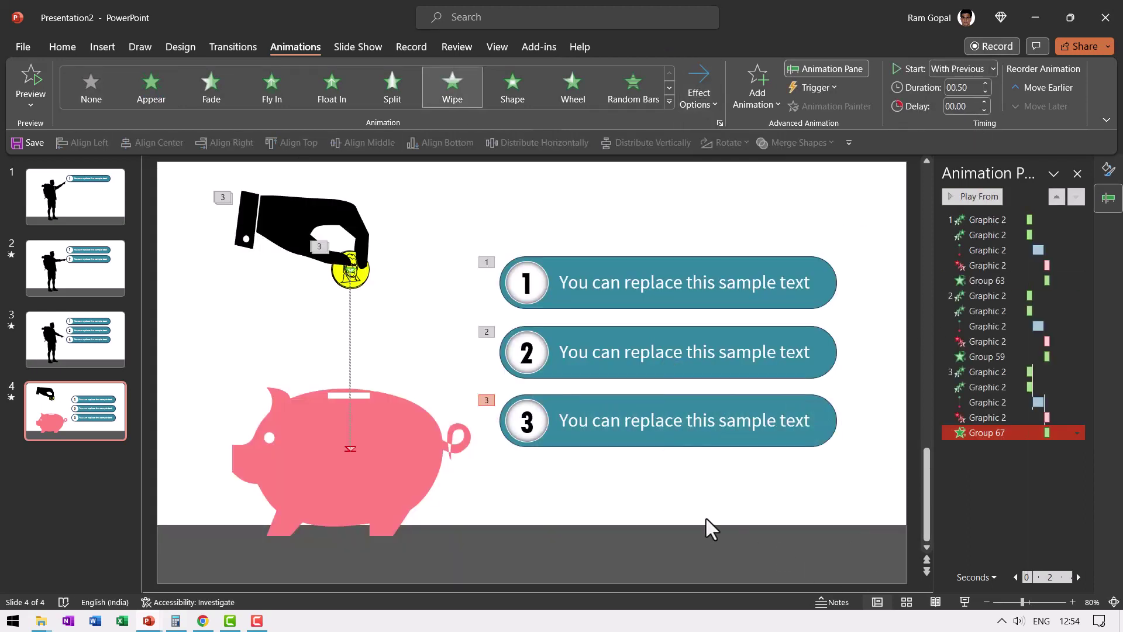
{"action": "left_click", "coordinate": [461, 445]}
{"action": "left_click_drag", "start_coordinate": [404, 451], "coordinate": [404, 304]}
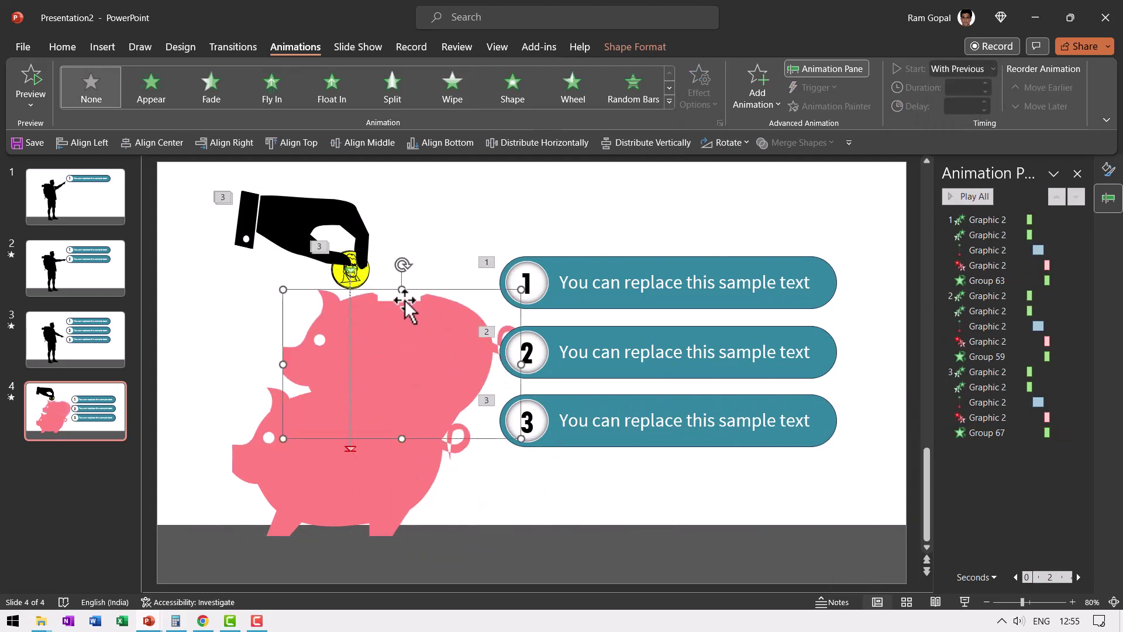
{"action": "key", "text": "ctrl+z"}
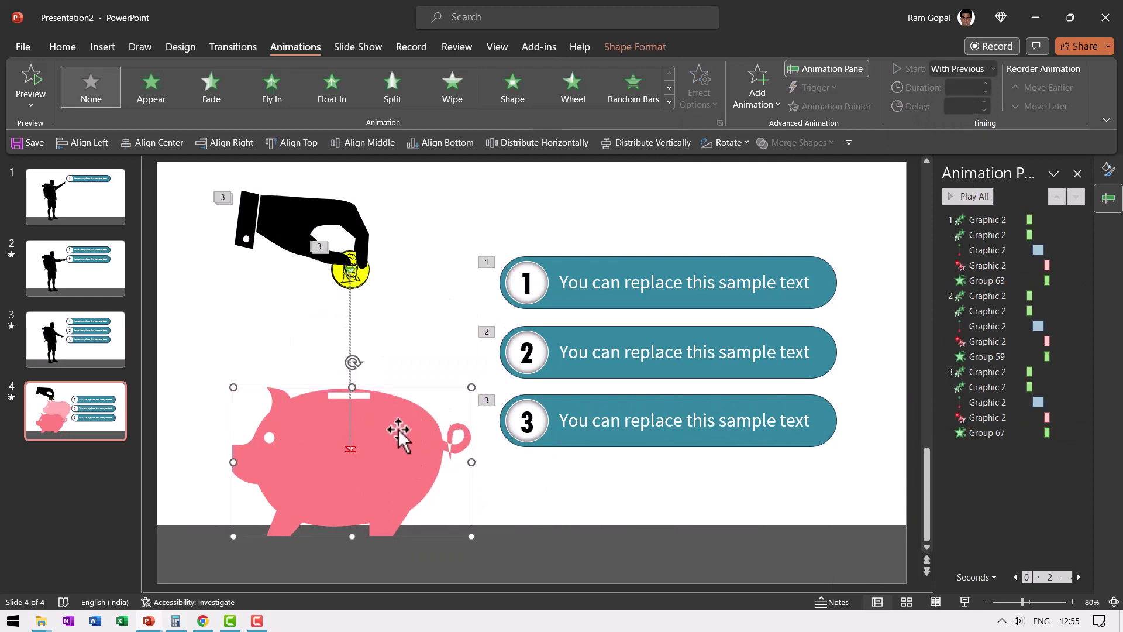
Step: Bring the piggy bank to the front so that it covers the dropped coins
{"action": "right_click", "coordinate": [425, 449]}
{"action": "left_click", "coordinate": [589, 494]}
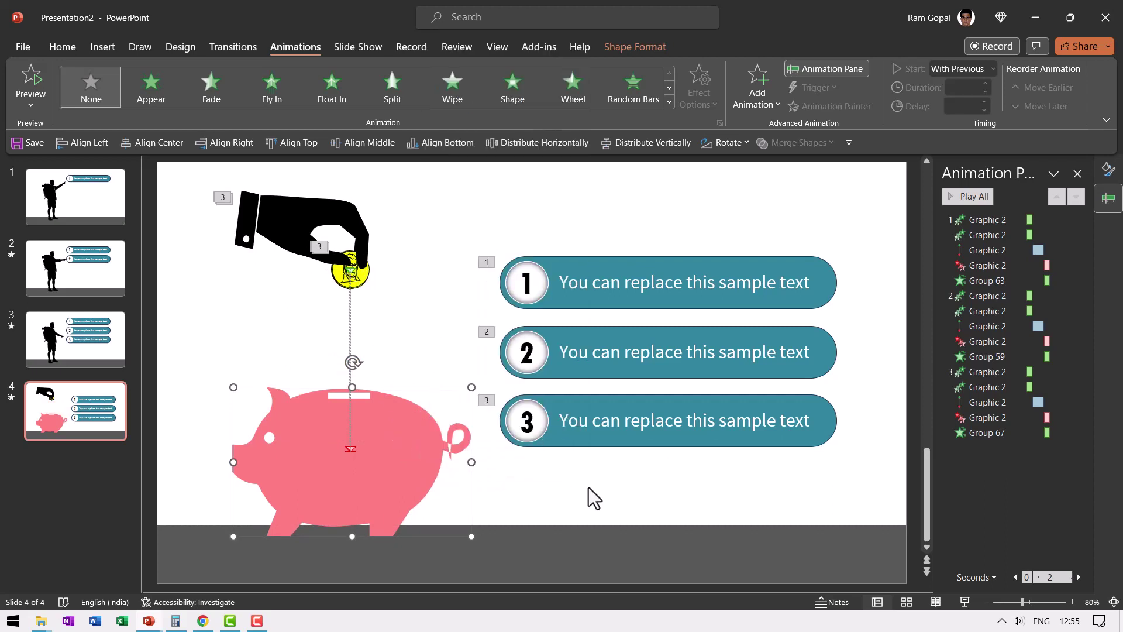
{"action": "left_click", "coordinate": [635, 501]}
Step: Play slide 4 as a slide show to check all three coin drops and text bar reveals
{"action": "left_click", "coordinate": [965, 601]}
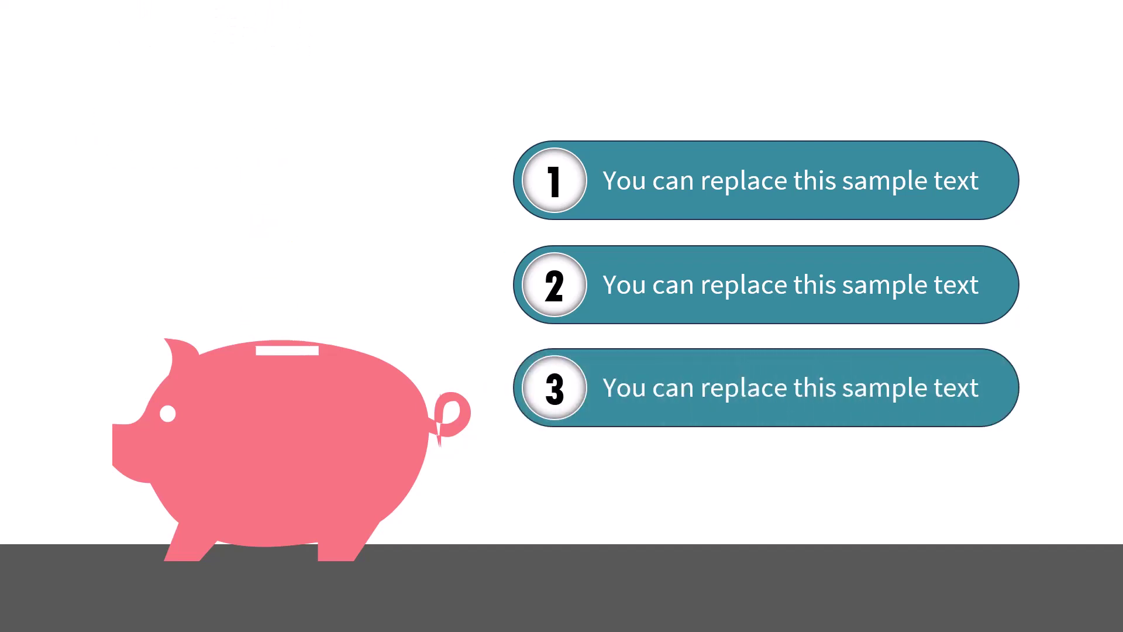
{"action": "key", "text": "Escape"}
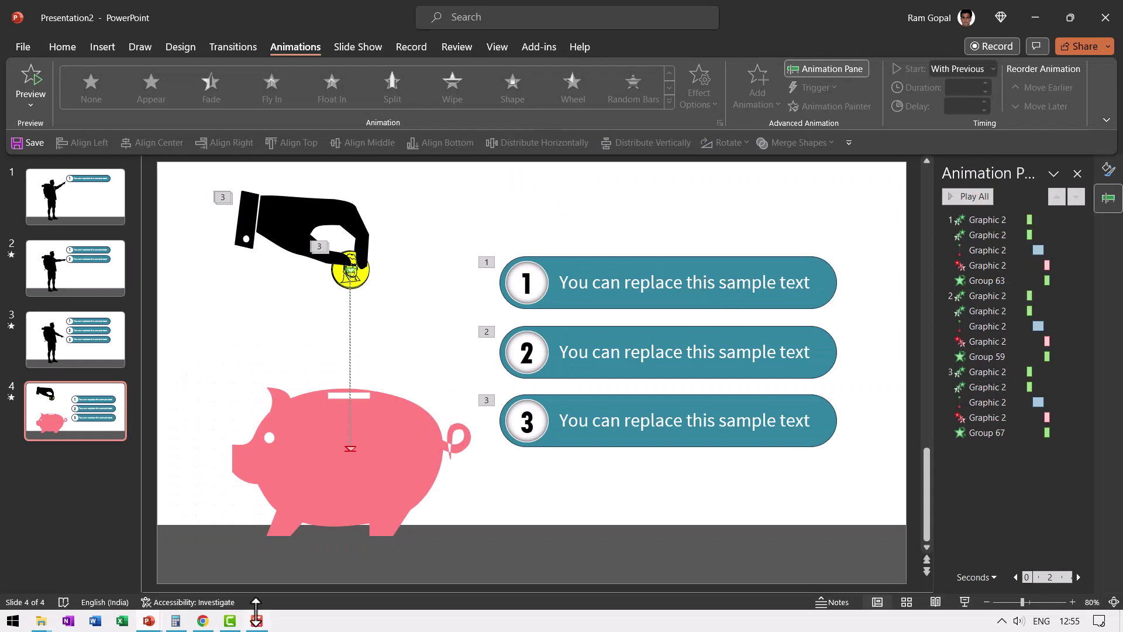
Step: Switch to Chrome, close the piggy bank page and view the download options of the Pixabay hanging-bulbs vector
{"action": "left_click", "coordinate": [202, 621]}
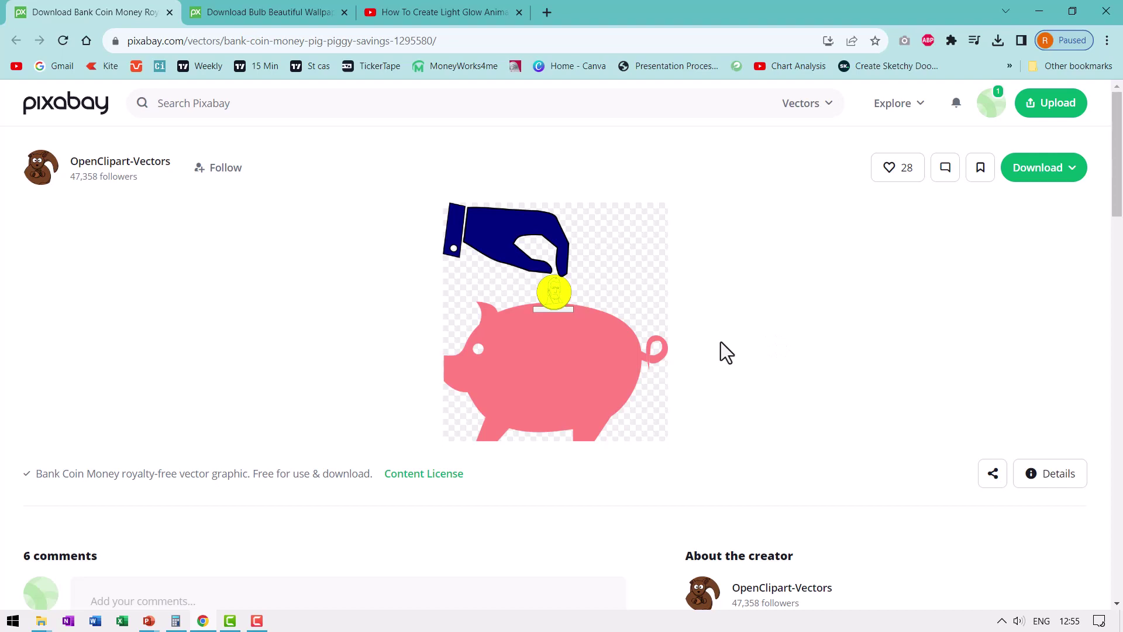
{"action": "left_click", "coordinate": [169, 12]}
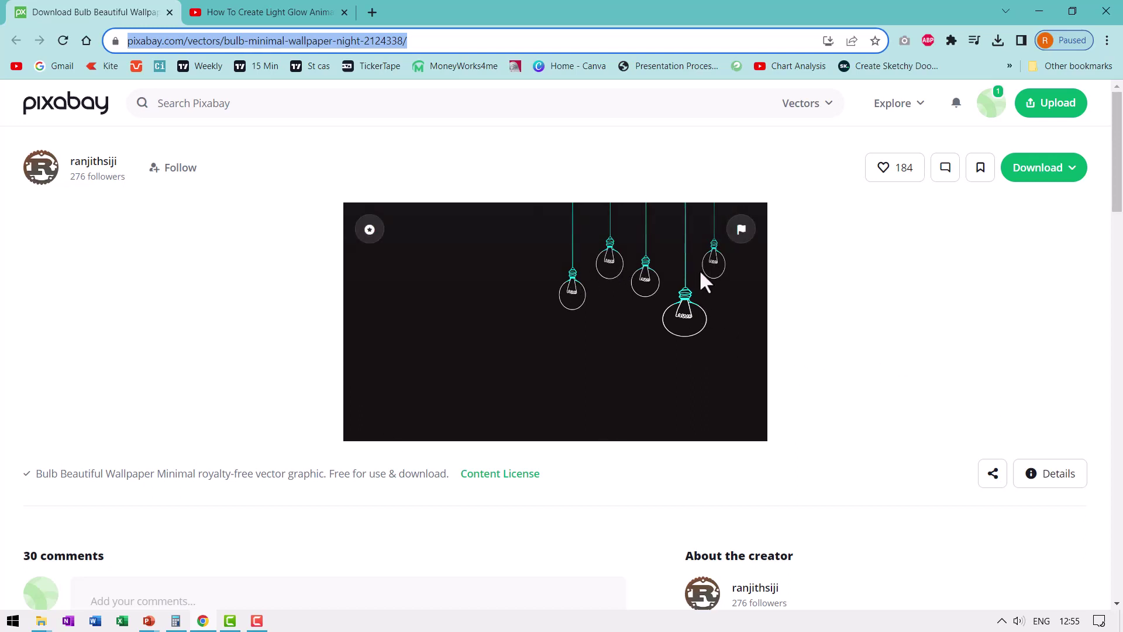
{"action": "left_click", "coordinate": [1065, 178]}
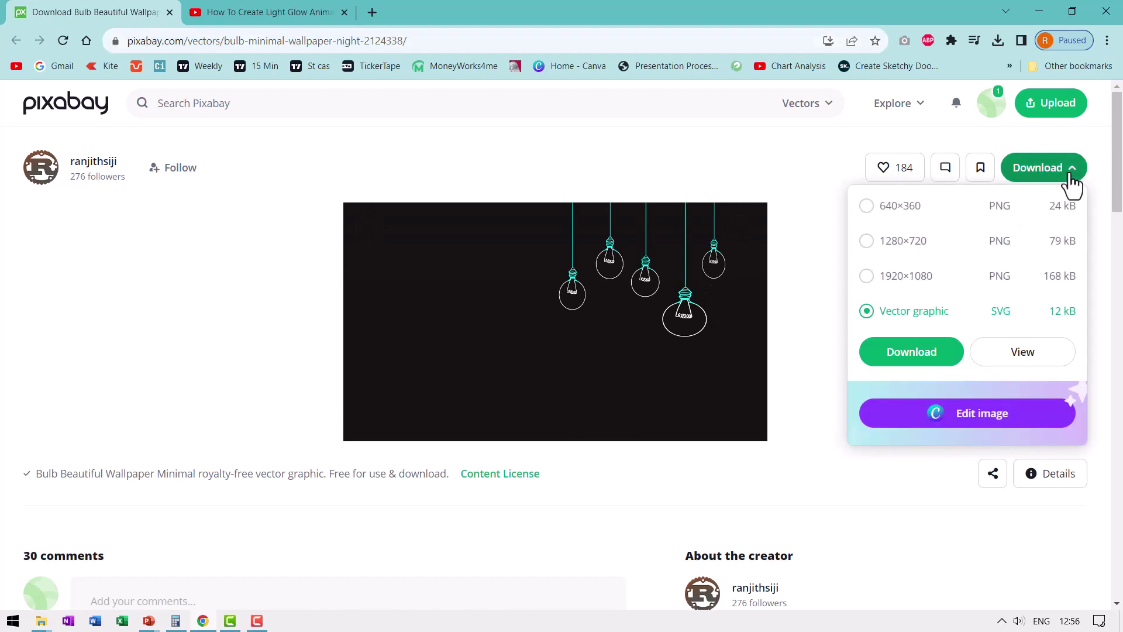
{"action": "left_click", "coordinate": [799, 232]}
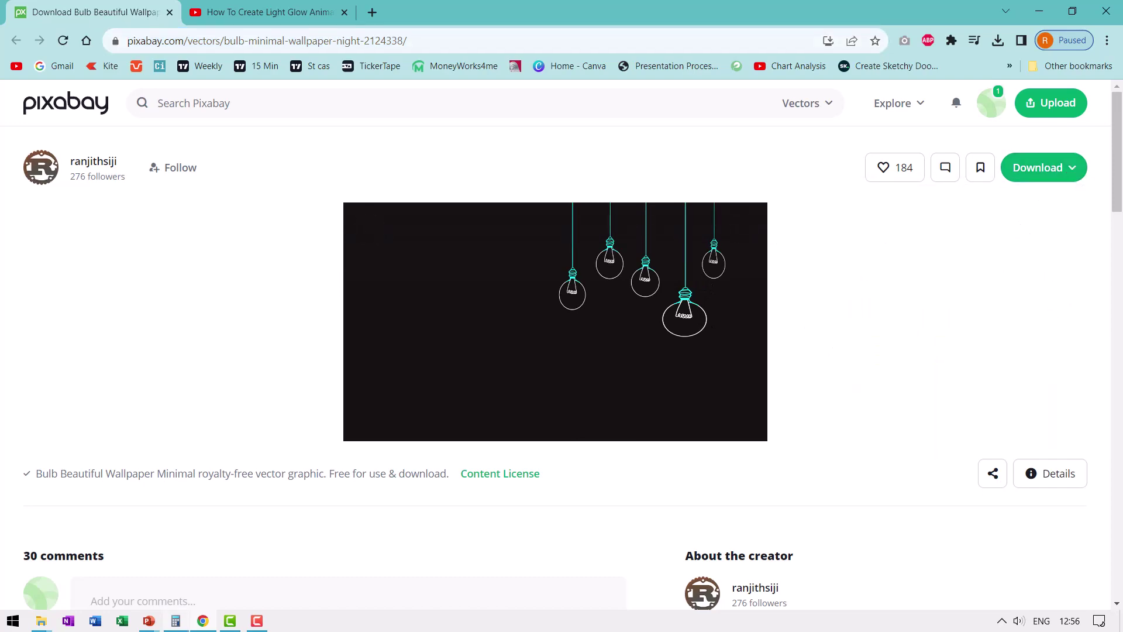
Step: Switch to PowerPoint, add a new blank slide after slide 4 and paste the hanging-bulbs vector graphic onto it
{"action": "left_click", "coordinate": [149, 620]}
{"action": "right_click", "coordinate": [55, 455]}
{"action": "left_click", "coordinate": [104, 517]}
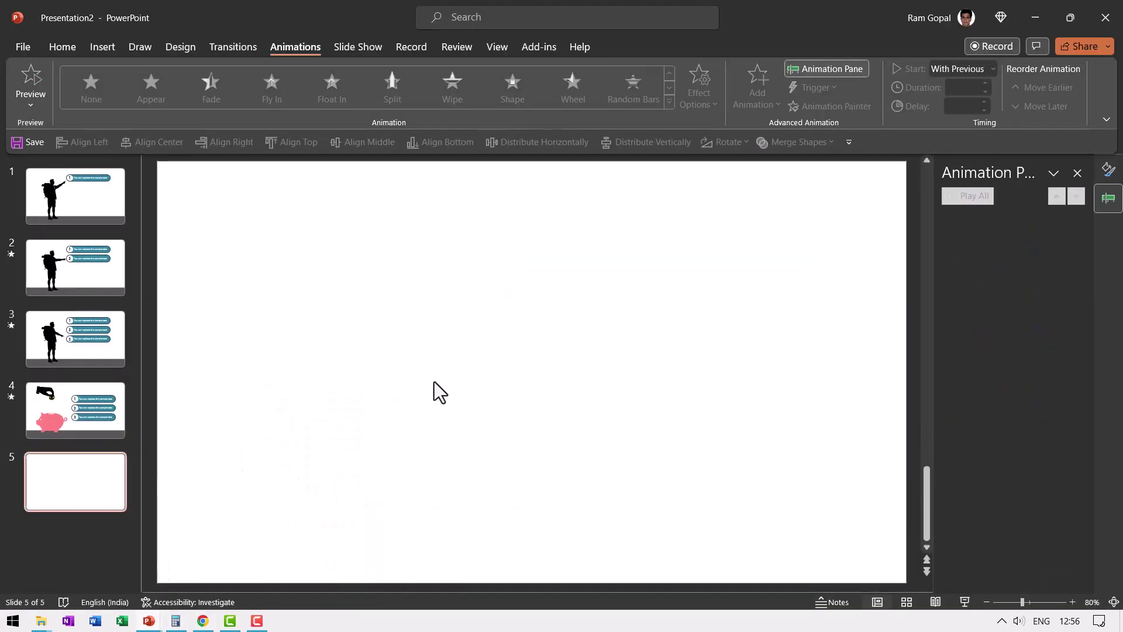
{"action": "right_click", "coordinate": [468, 367]}
{"action": "left_click", "coordinate": [504, 428]}
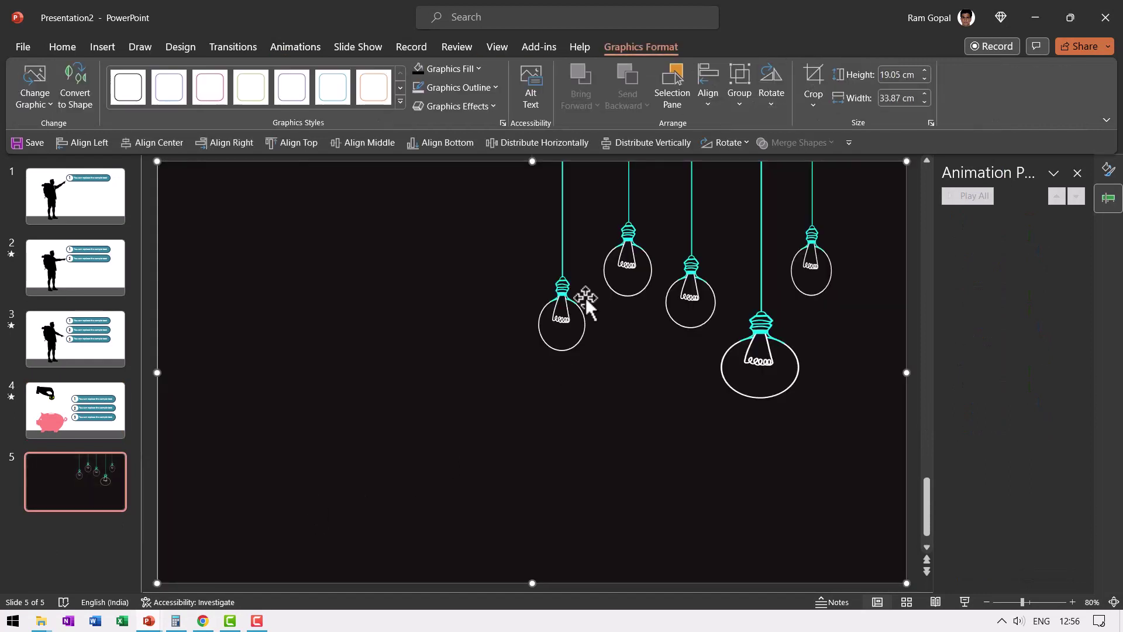
Step: Ungroup the bulbs graphic to separate its dark background rectangle from the hanging bulbs
{"action": "right_click", "coordinate": [484, 299]}
{"action": "left_click", "coordinate": [553, 356]}
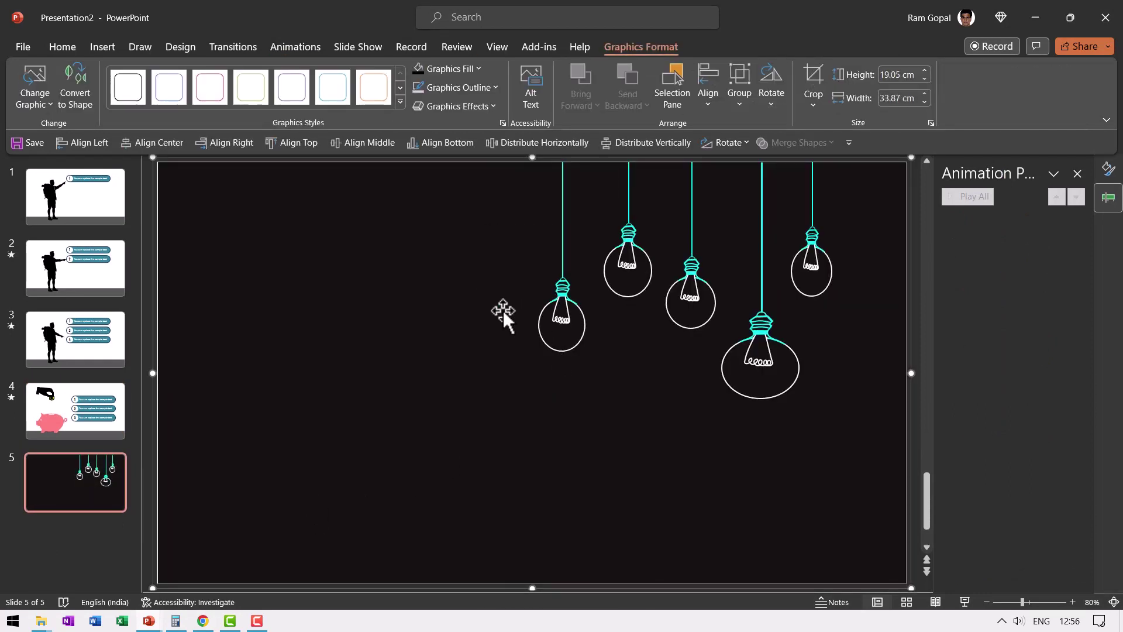
{"action": "right_click", "coordinate": [503, 310]}
{"action": "mouse_move", "coordinate": [552, 402]}
{"action": "left_click", "coordinate": [701, 451]}
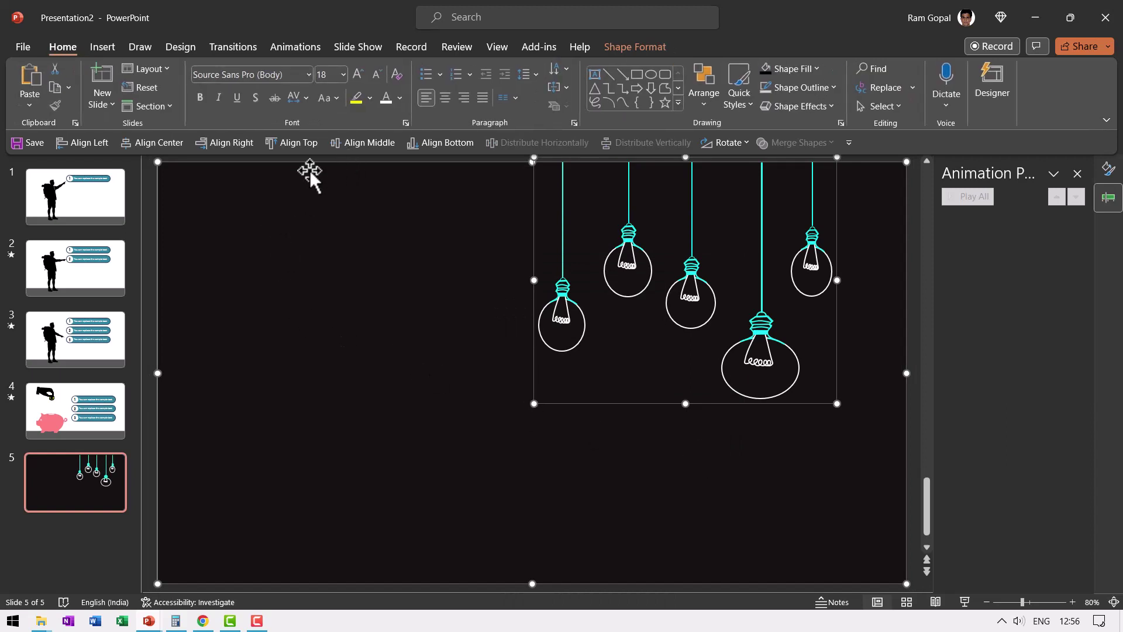
Step: Delete the dark background rectangle behind the hanging bulbs
{"action": "left_click", "coordinate": [150, 212]}
{"action": "left_click_drag", "start_coordinate": [281, 232], "coordinate": [281, 342]}
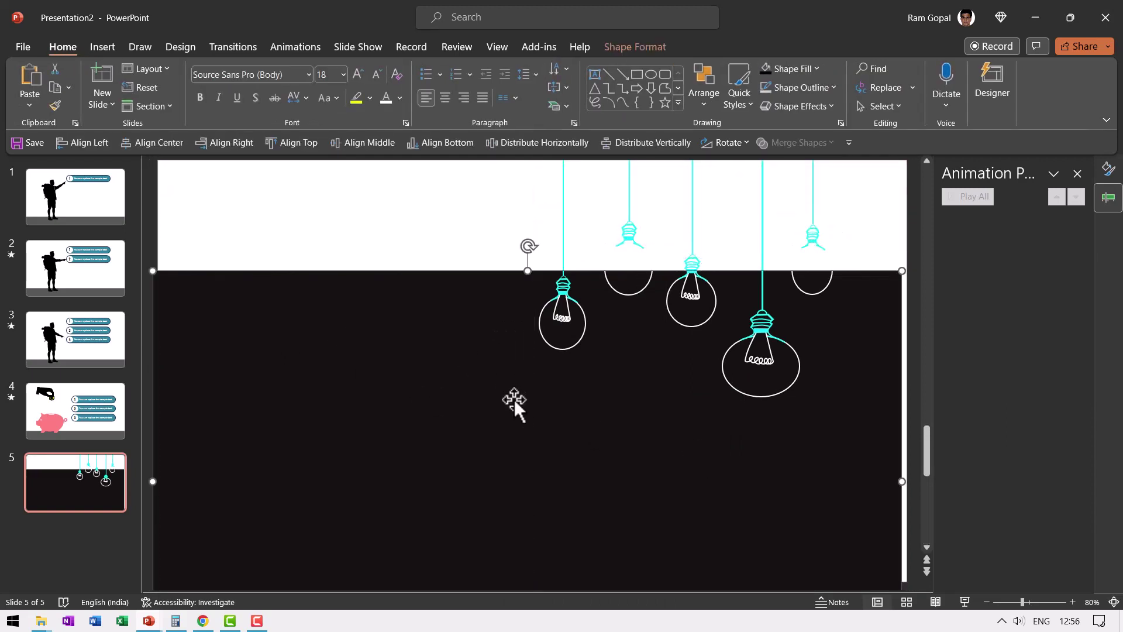
{"action": "key", "text": "Delete"}
Step: Set slide 5's background to a solid fill in the darkest near-black shade of the theme's black
{"action": "right_click", "coordinate": [879, 409]}
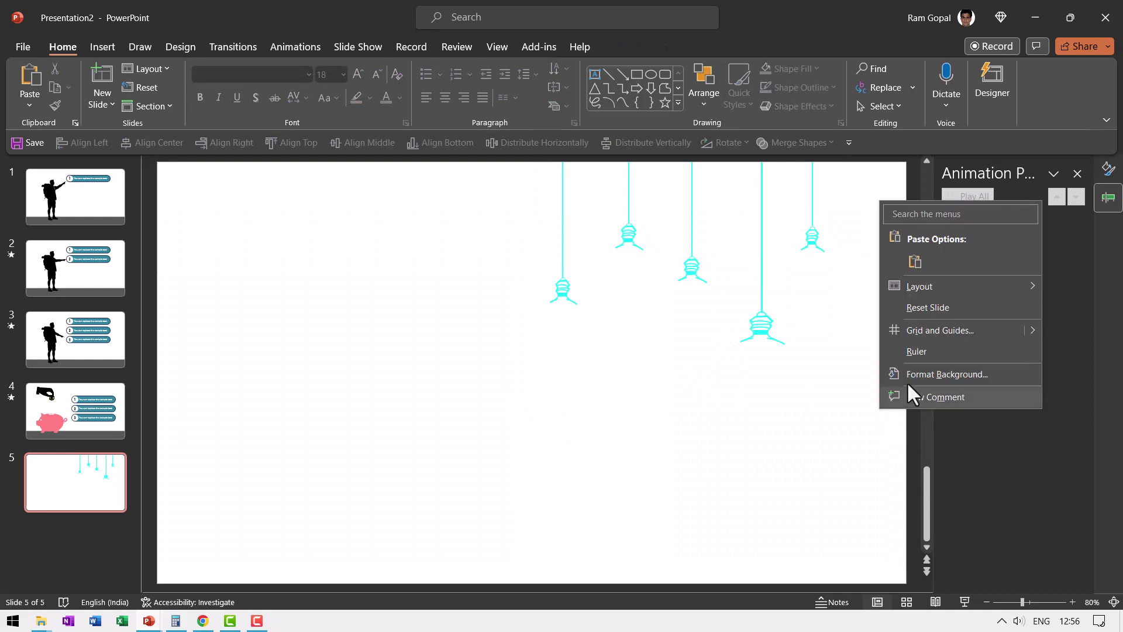
{"action": "left_click", "coordinate": [915, 376]}
{"action": "left_click", "coordinate": [1048, 350]}
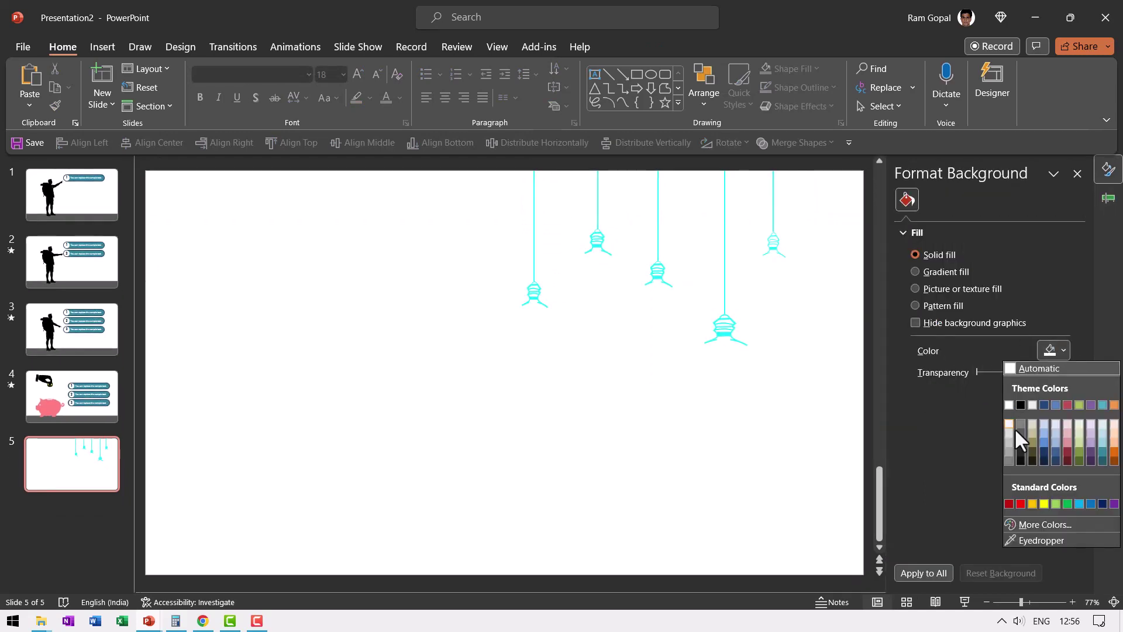
{"action": "left_click", "coordinate": [1021, 460]}
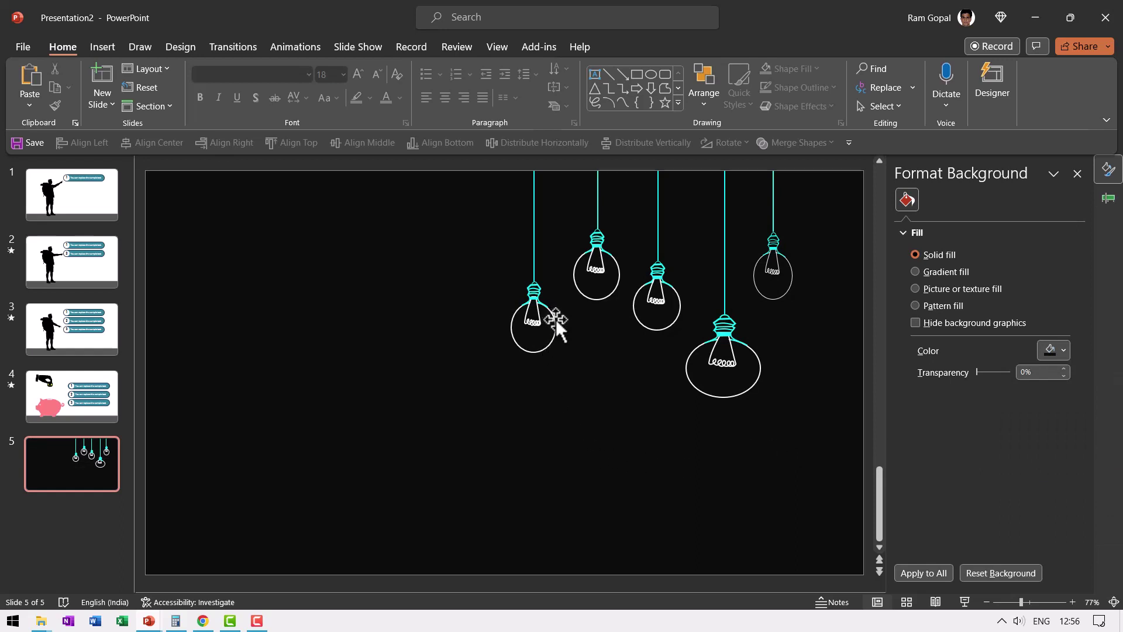
Step: Ungroup the hanging bulbs into individual bulb and cord shapes and select the rightmost bulb
{"action": "left_click", "coordinate": [555, 319]}
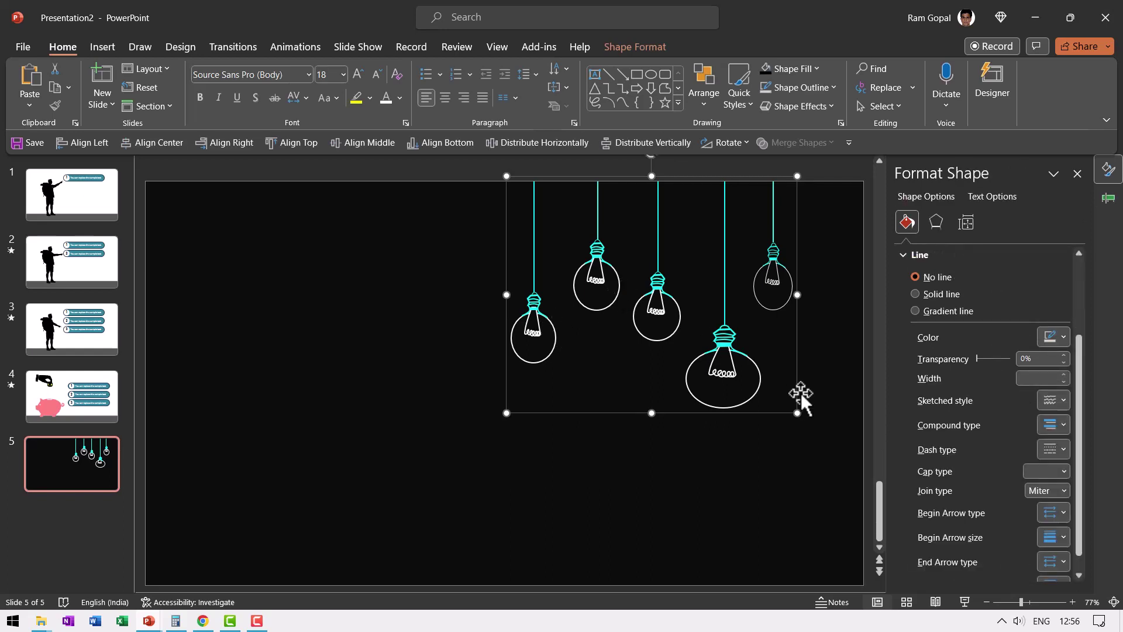
{"action": "right_click", "coordinate": [785, 274]}
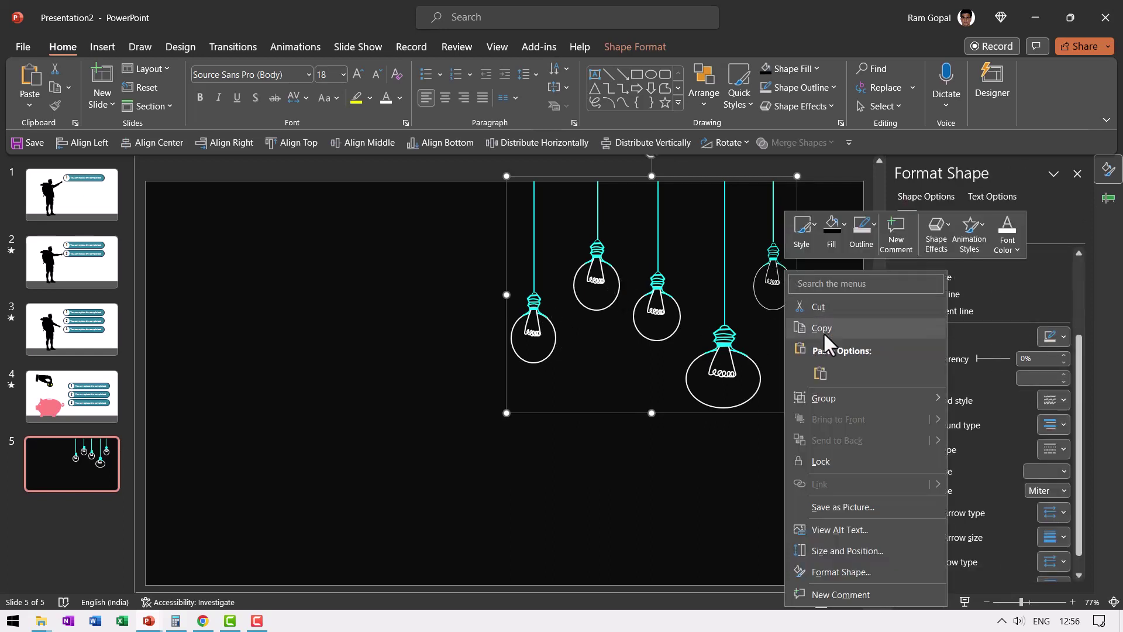
{"action": "left_click", "coordinate": [987, 439]}
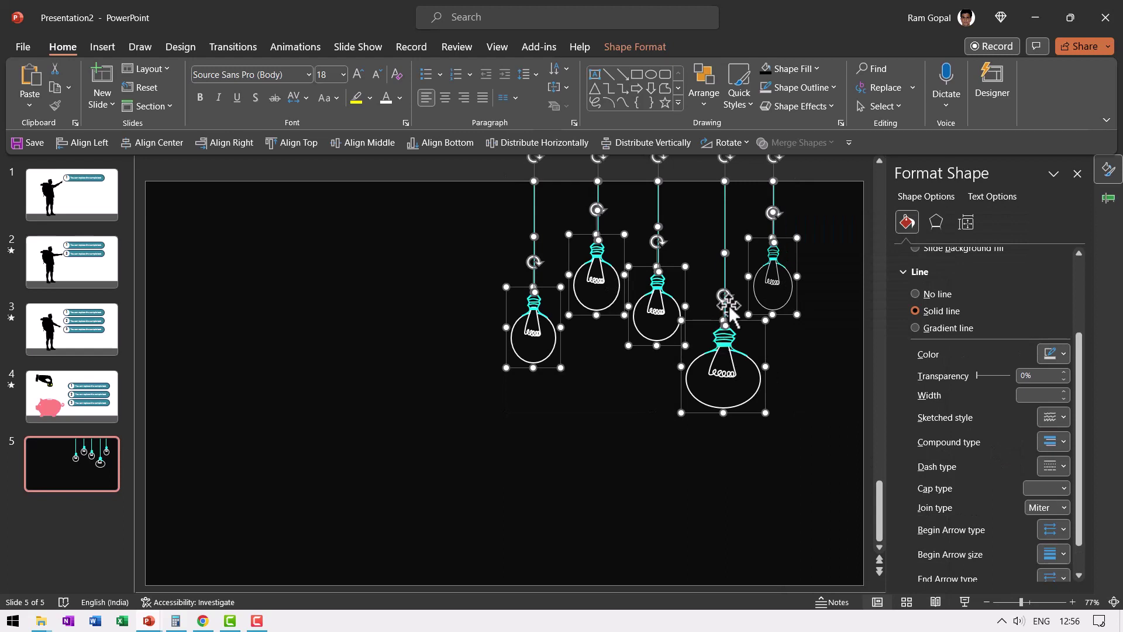
{"action": "left_click", "coordinate": [830, 278]}
{"action": "mouse_move", "coordinate": [793, 271]}
{"action": "left_mouse_down"}
{"action": "mouse_move", "coordinate": [797, 313]}
{"action": "mouse_move", "coordinate": [792, 271]}
{"action": "left_mouse_up"}
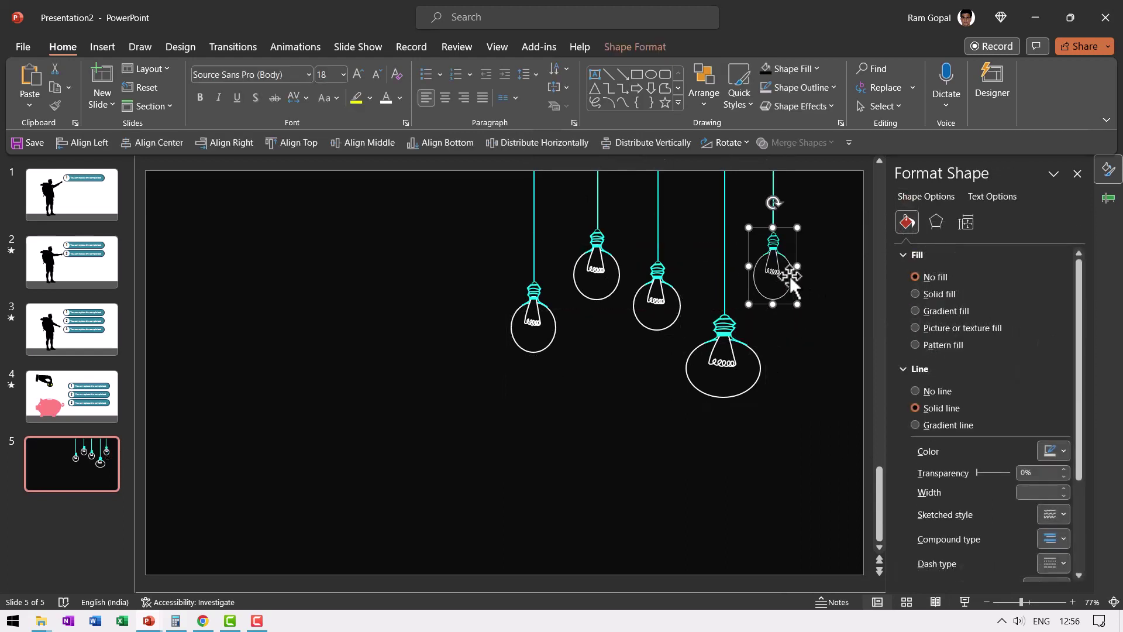
Step: Ungroup the five hanging light bulbs into their separate glass, filament and socket shapes
{"action": "left_click", "coordinate": [723, 349], "text": "shift"}
{"action": "left_click", "coordinate": [658, 302], "text": "shift"}
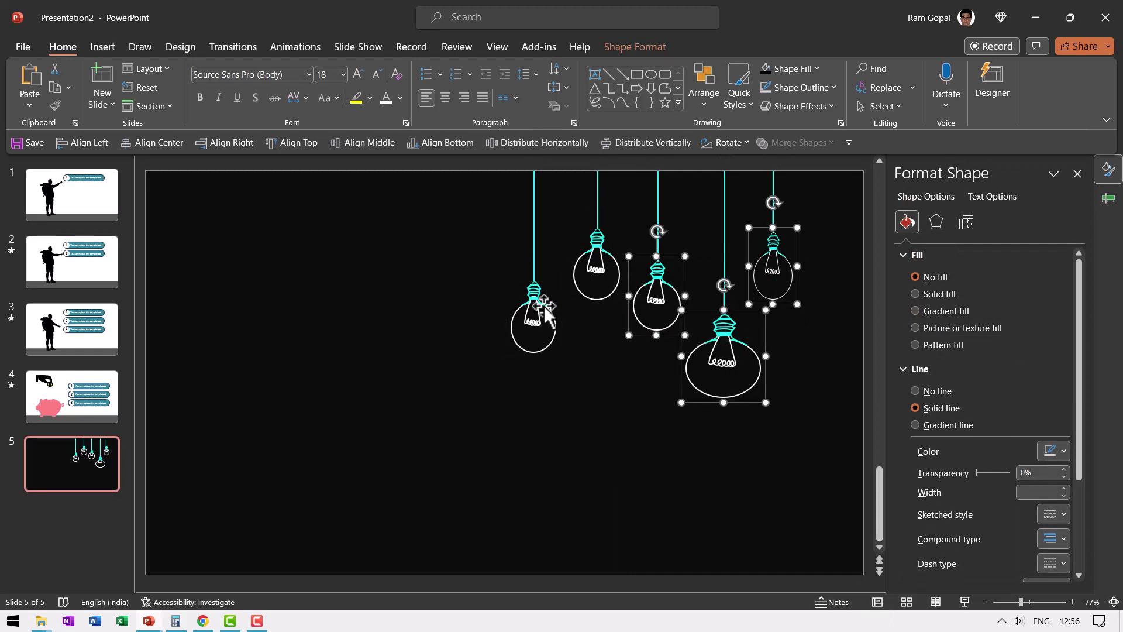
{"action": "left_click", "coordinate": [582, 275], "text": "shift"}
{"action": "left_click", "coordinate": [550, 314], "text": "shift"}
{"action": "right_click", "coordinate": [552, 315]}
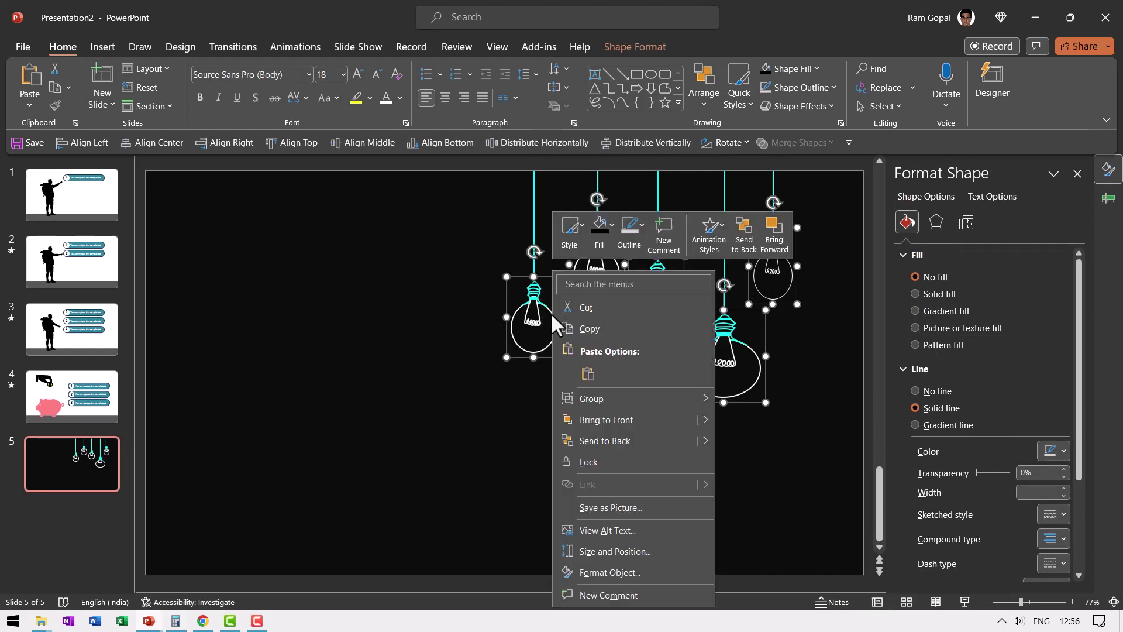
{"action": "left_click", "coordinate": [747, 462]}
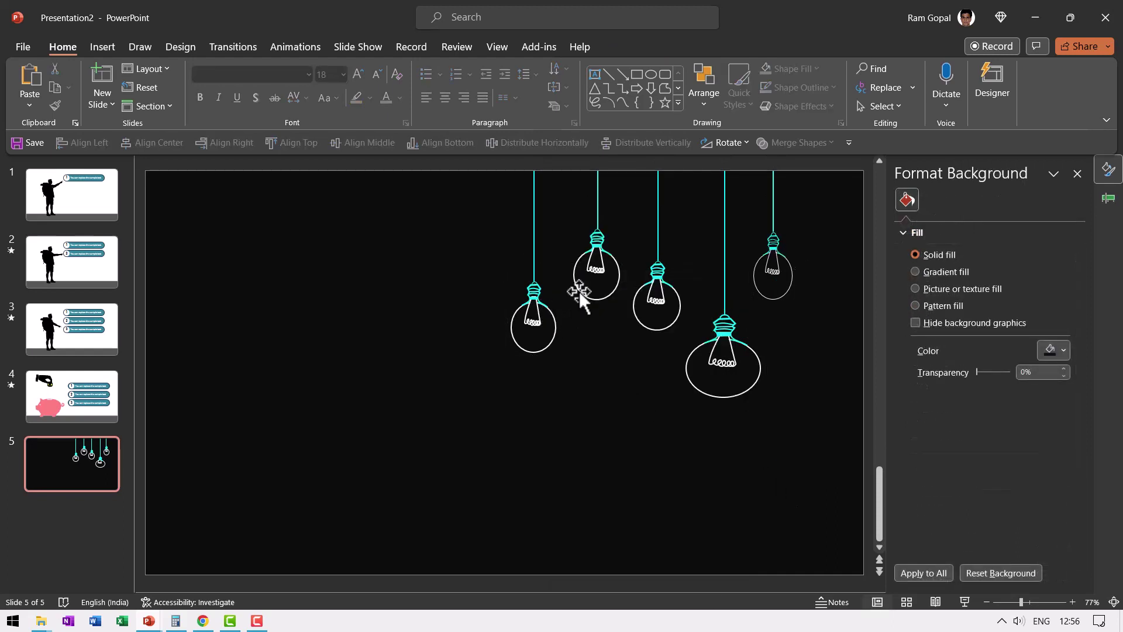
Step: Try moving the leftmost bulb's glass outline down away from its socket, and undo the move
{"action": "left_click", "coordinate": [578, 291]}
{"action": "left_click_drag", "start_coordinate": [578, 291], "coordinate": [551, 363]}
{"action": "key", "text": "ctrl+z"}
{"action": "left_click", "coordinate": [550, 331]}
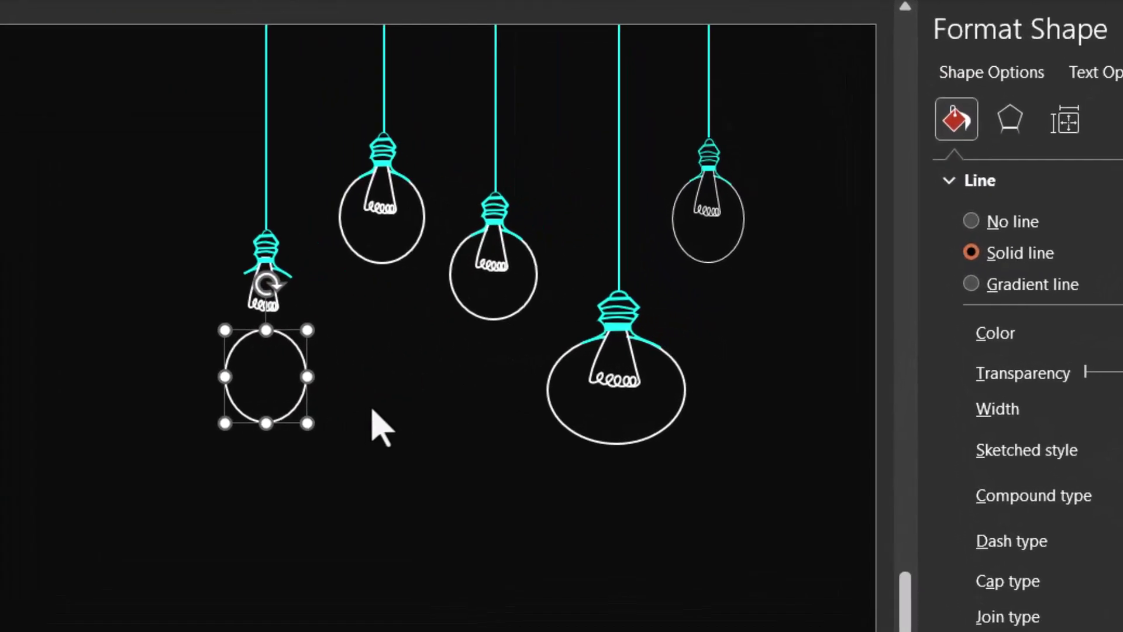
{"action": "left_click", "coordinate": [373, 410]}
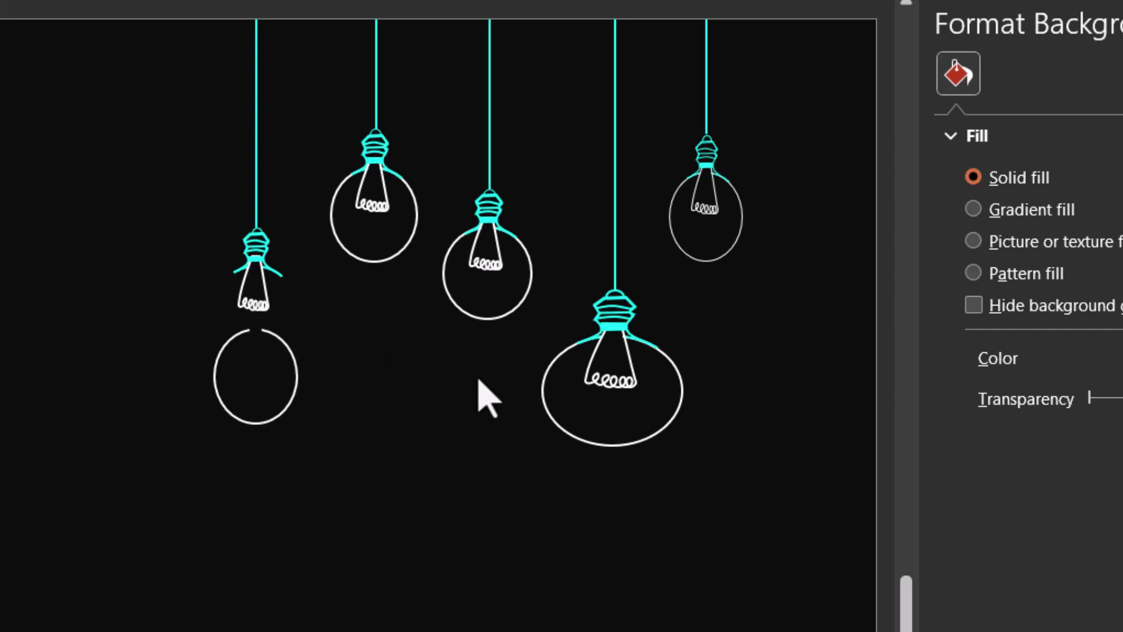
{"action": "key", "text": "ctrl+z"}
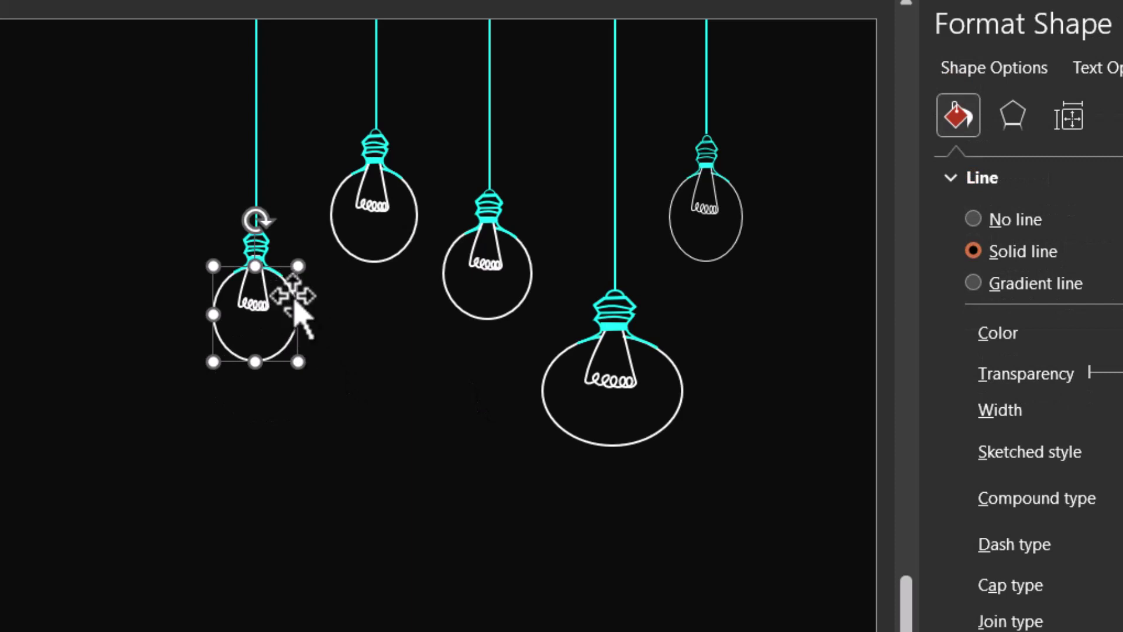
Step: Edit the points of the leftmost bulb's glass outline and close its open path
{"action": "right_click", "coordinate": [292, 296]}
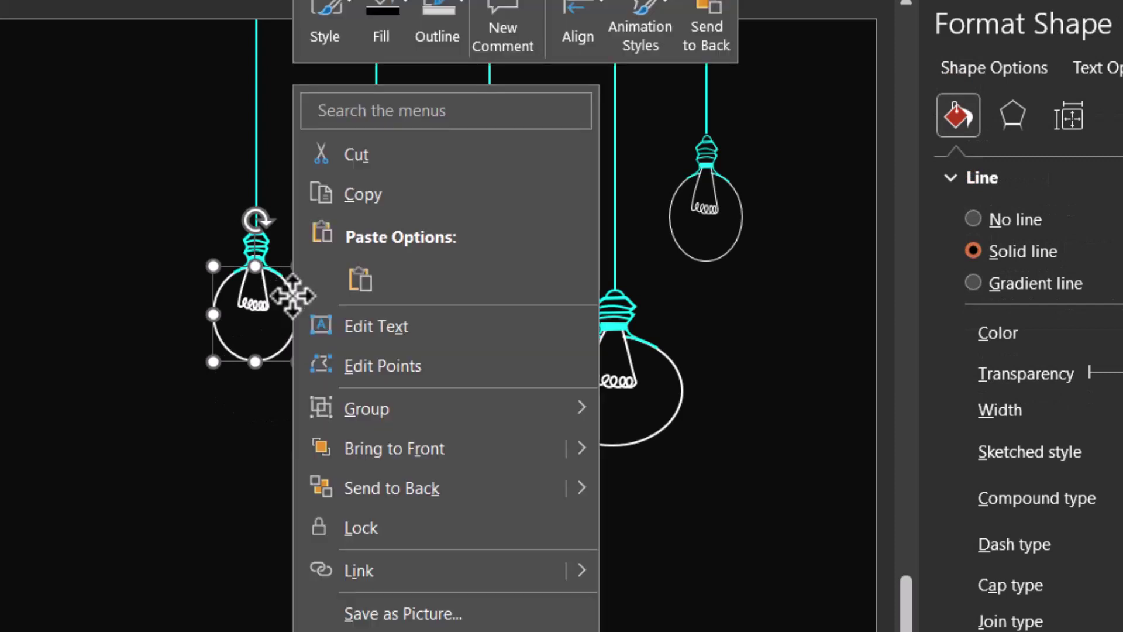
{"action": "left_click", "coordinate": [390, 365]}
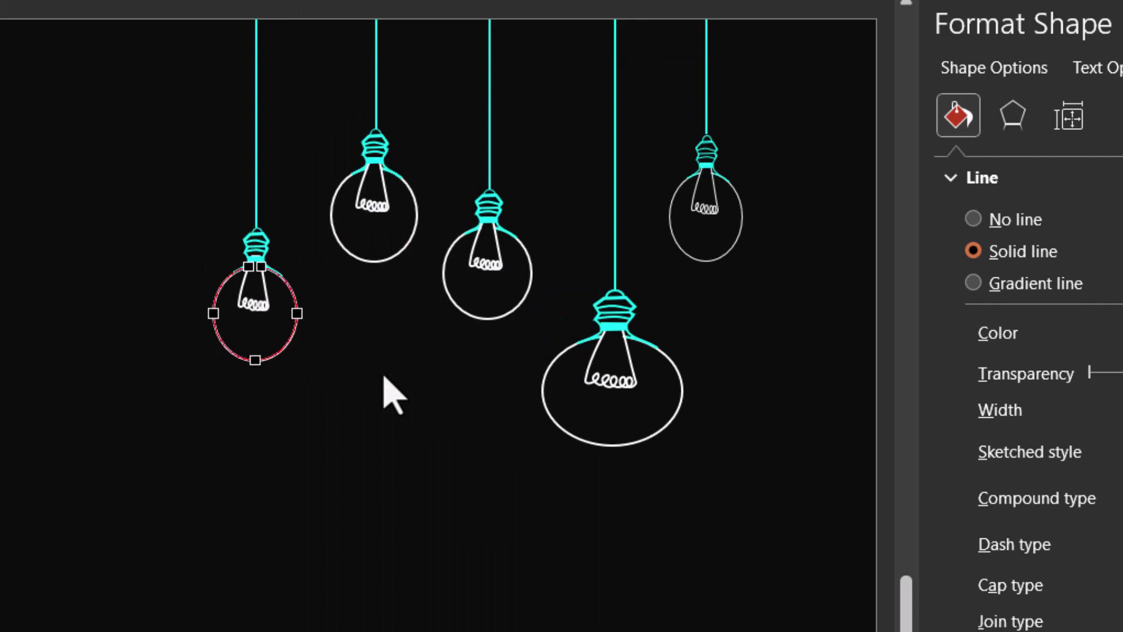
{"action": "right_click", "coordinate": [295, 304]}
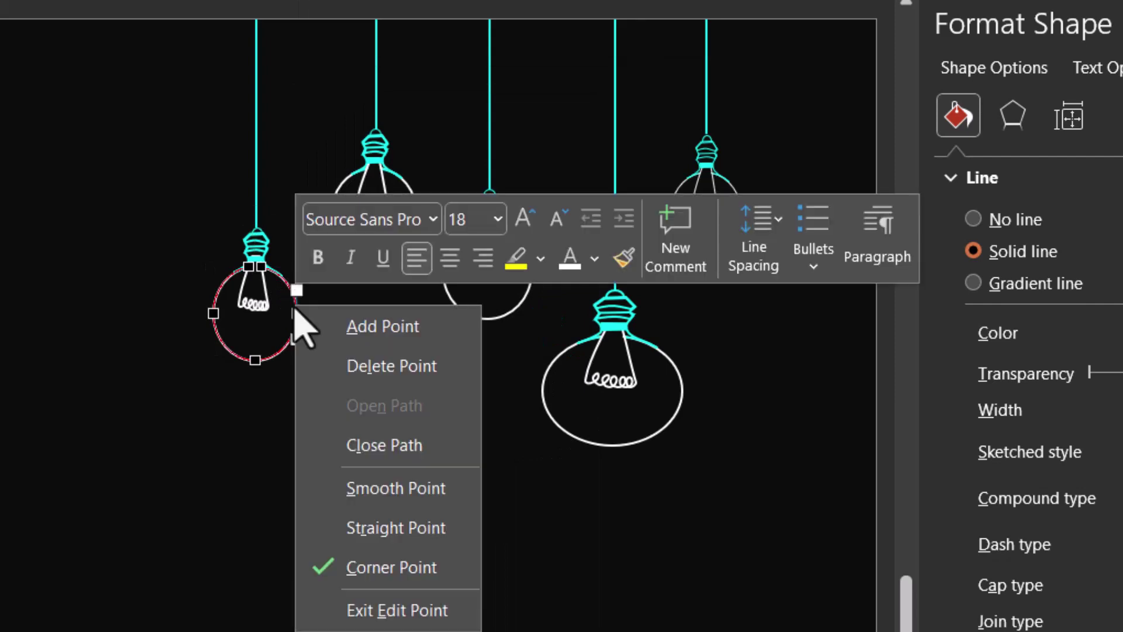
{"action": "left_click", "coordinate": [398, 445]}
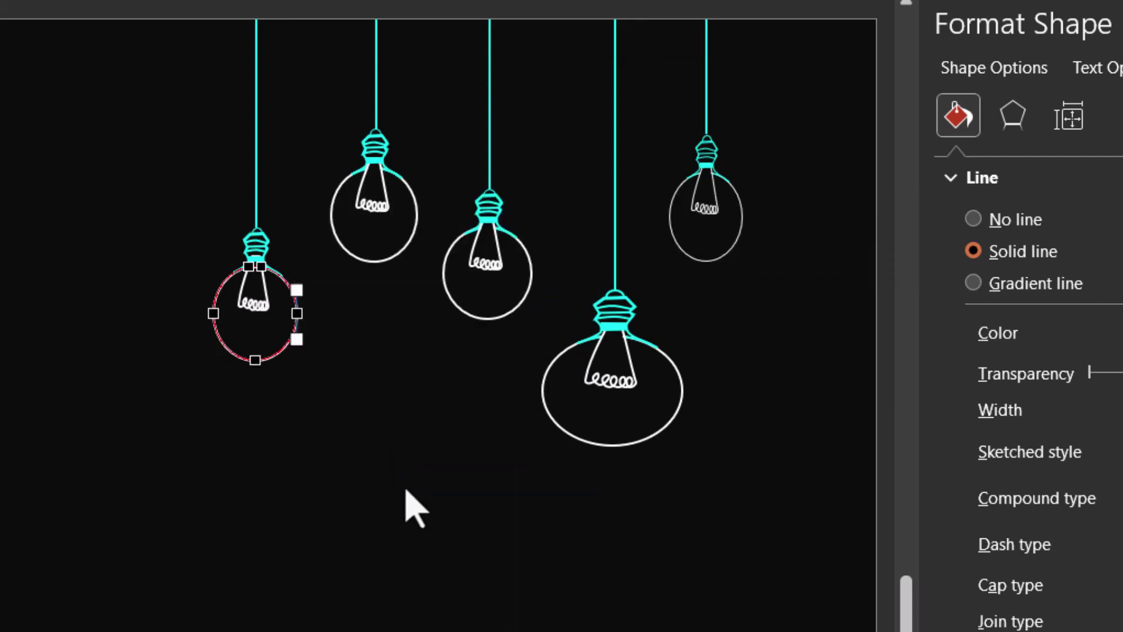
{"action": "left_click", "coordinate": [393, 430]}
Step: Move the leftmost and middle bulbs' glass outlines down to compare closed and open paths, undoing each move
{"action": "left_click_drag", "start_coordinate": [264, 359], "coordinate": [261, 406]}
{"action": "left_click", "coordinate": [623, 427]}
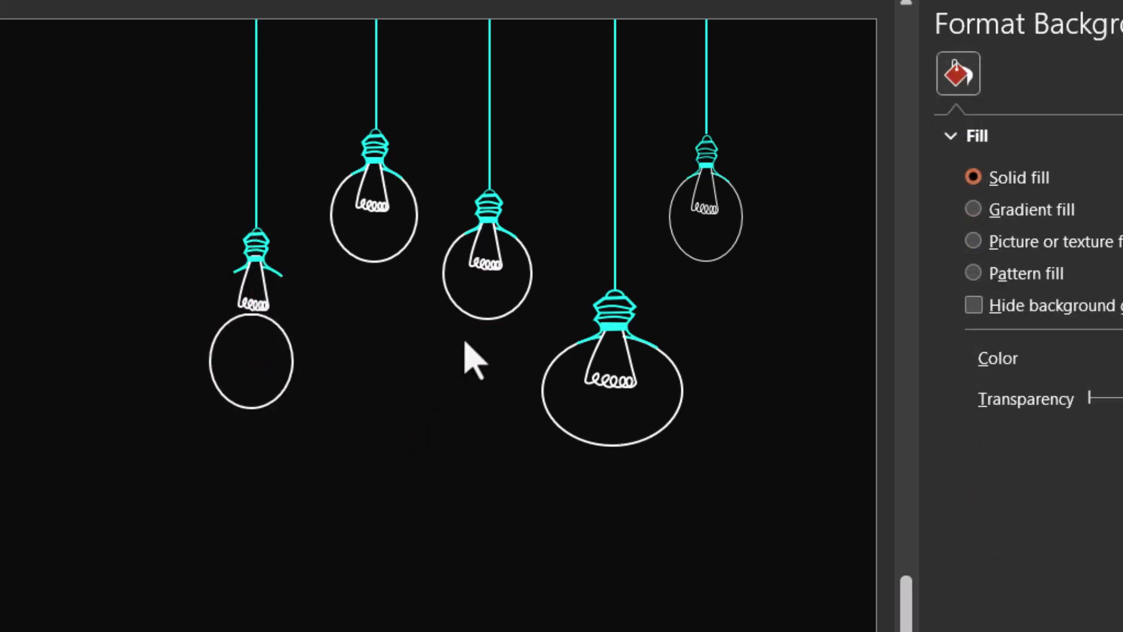
{"action": "key", "text": "ctrl+z"}
{"action": "left_click", "coordinate": [472, 321]}
{"action": "left_click_drag", "start_coordinate": [471, 321], "coordinate": [476, 387]}
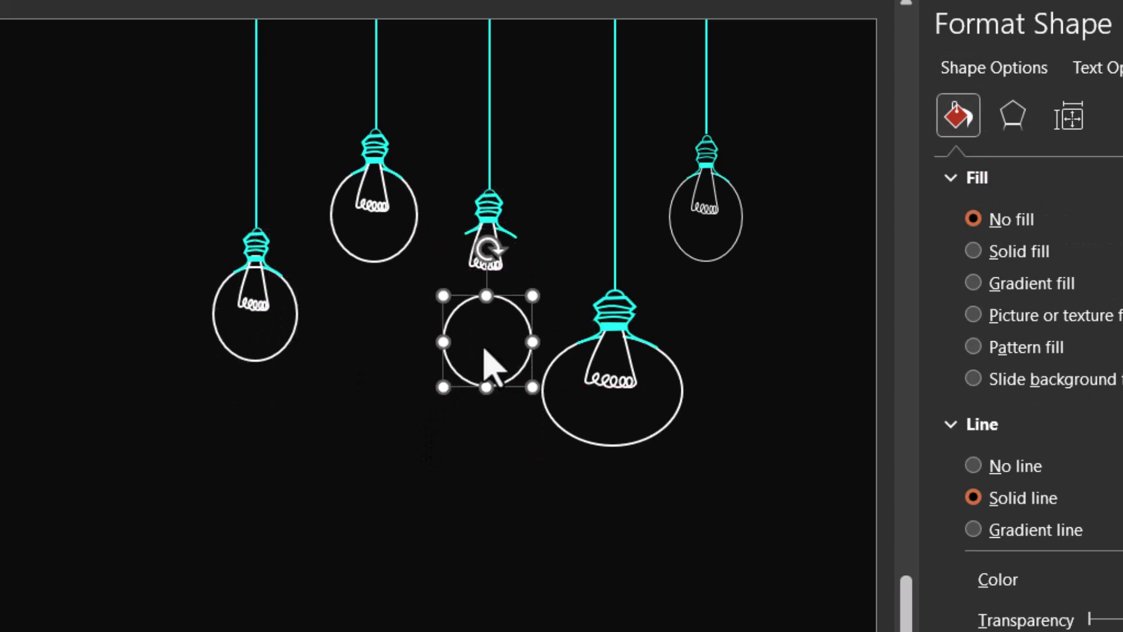
{"action": "left_click", "coordinate": [546, 289]}
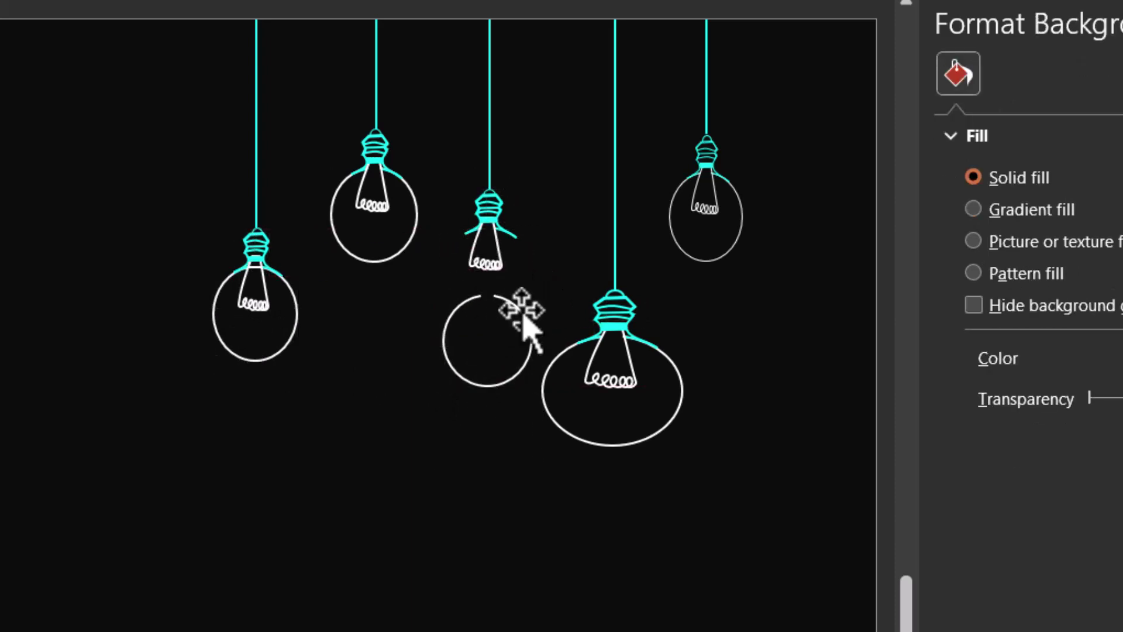
{"action": "key", "text": "ctrl+z"}
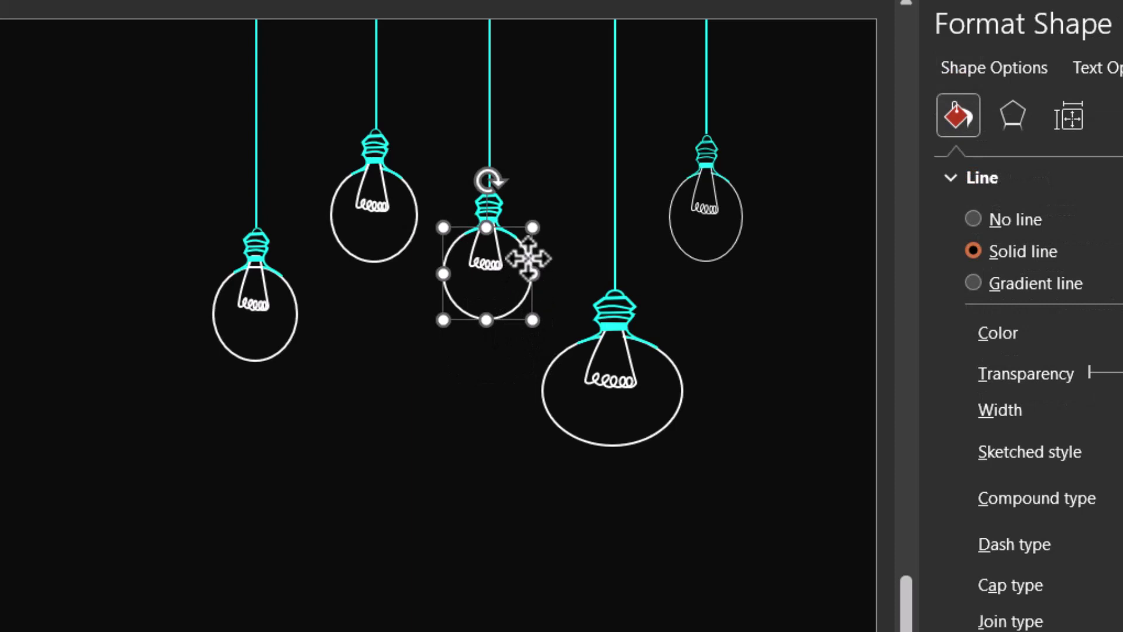
Step: Edit the points of the middle bulb's and the large bulb's glass outlines to close their open paths
{"action": "right_click", "coordinate": [528, 256]}
{"action": "left_click", "coordinate": [609, 361]}
{"action": "left_click", "coordinate": [532, 273]}
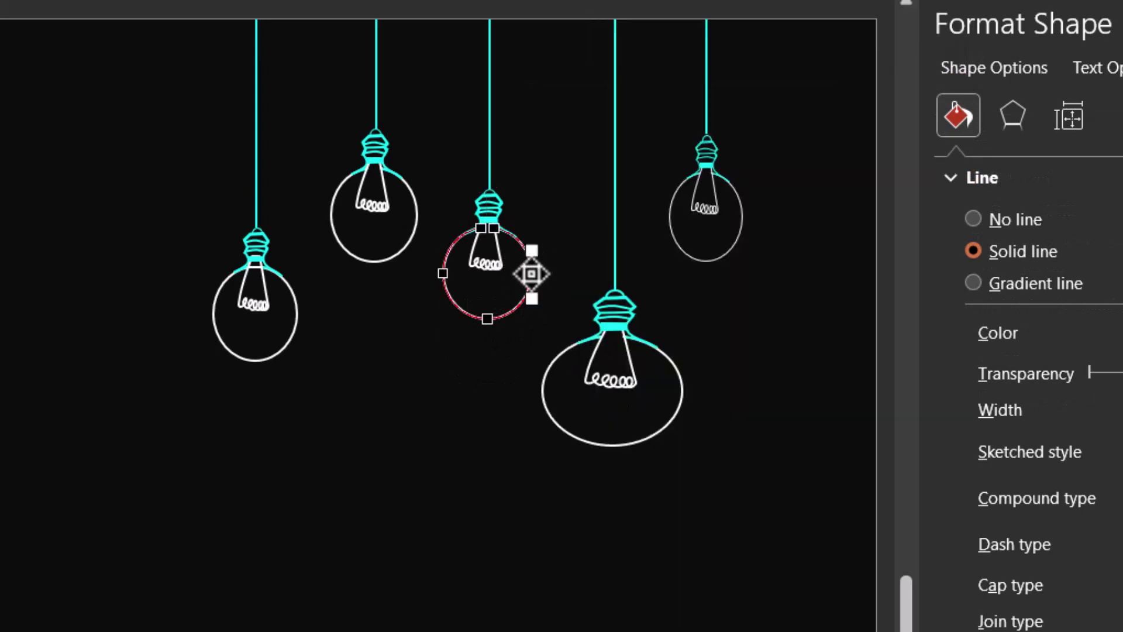
{"action": "right_click", "coordinate": [531, 272]}
{"action": "key", "text": "Escape"}
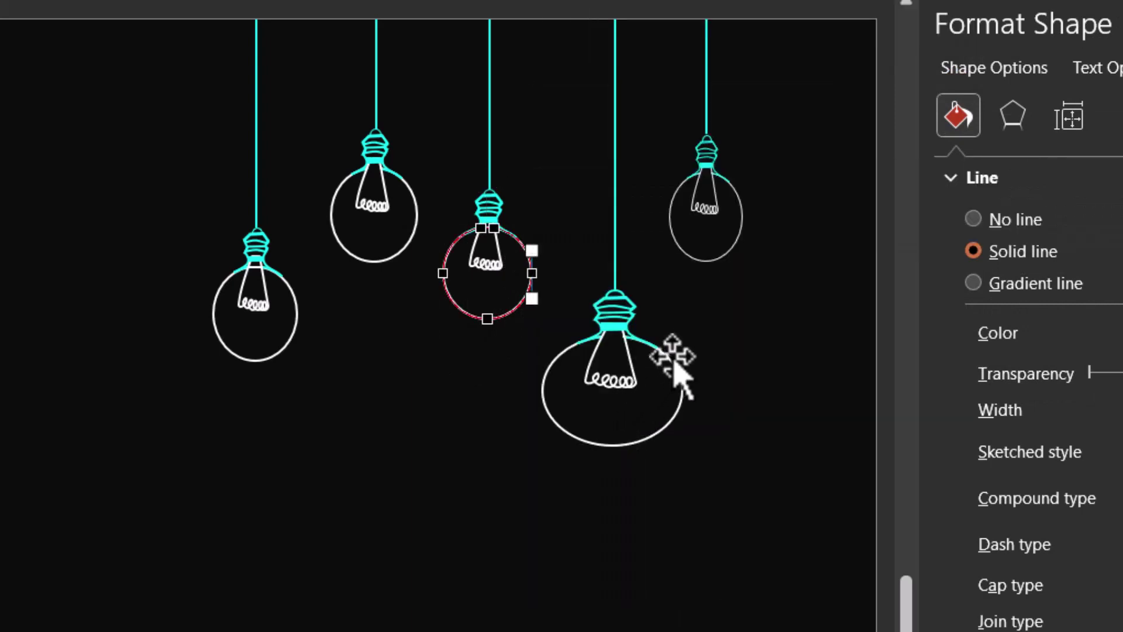
{"action": "right_click", "coordinate": [673, 378]}
{"action": "left_click", "coordinate": [756, 377]}
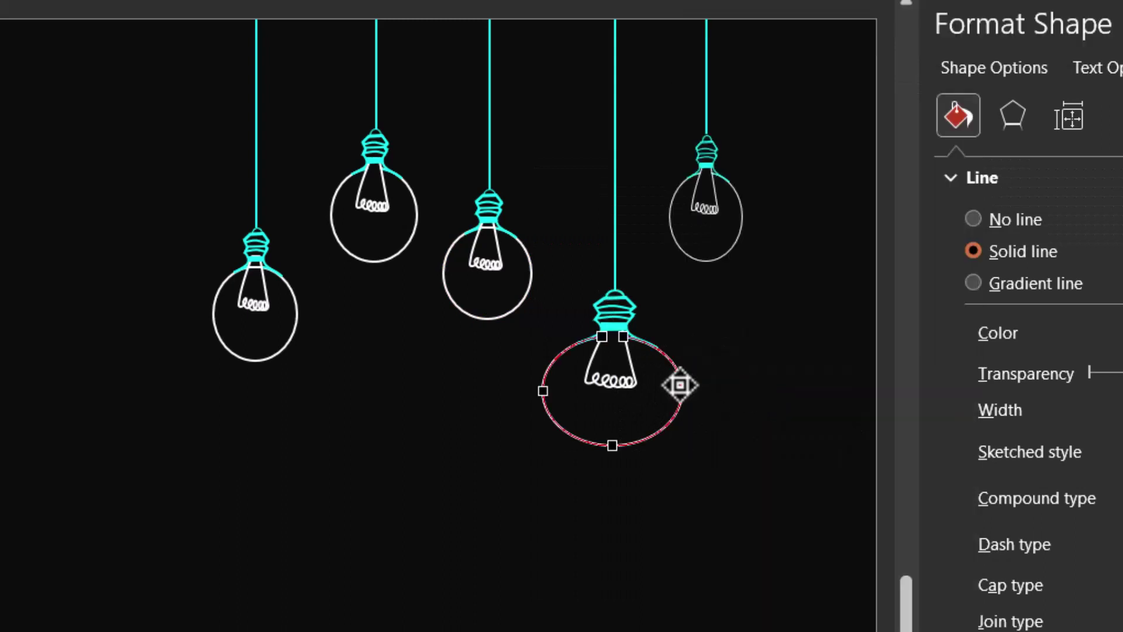
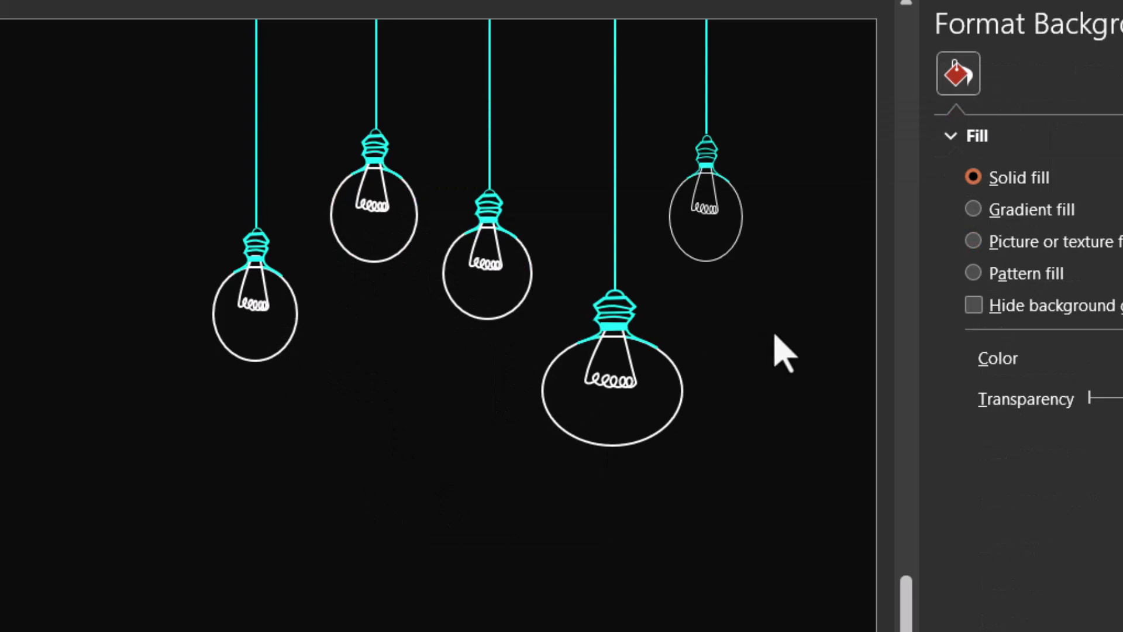
Step: Set the outline weight of the rightmost bulb's glass to 1½ pt
{"action": "left_click", "coordinate": [740, 213]}
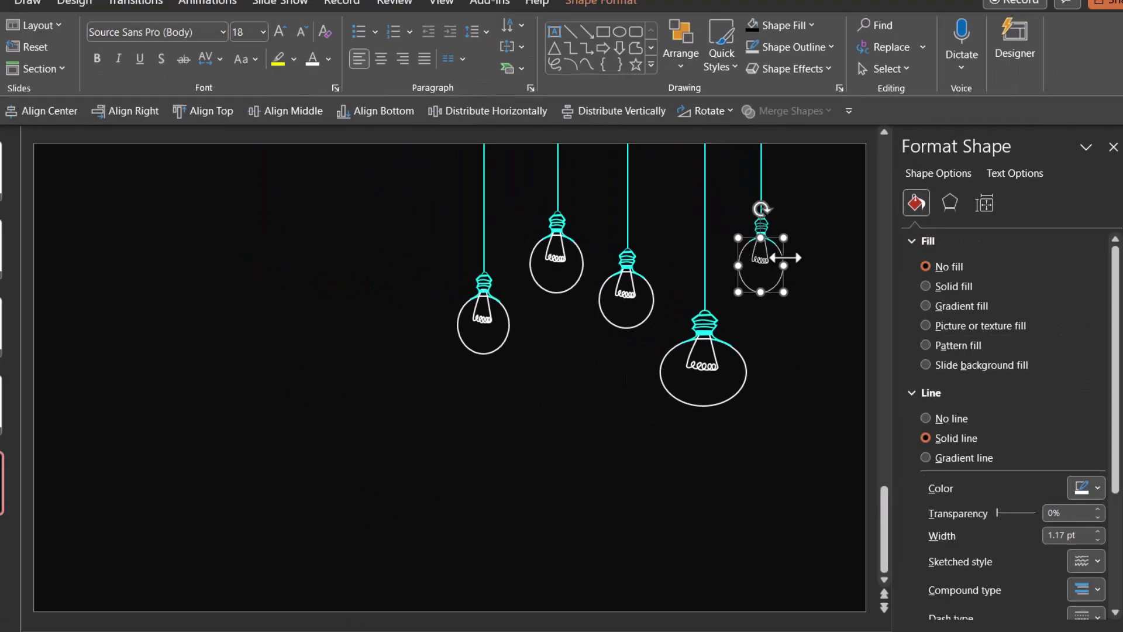
{"action": "left_click", "coordinate": [794, 47]}
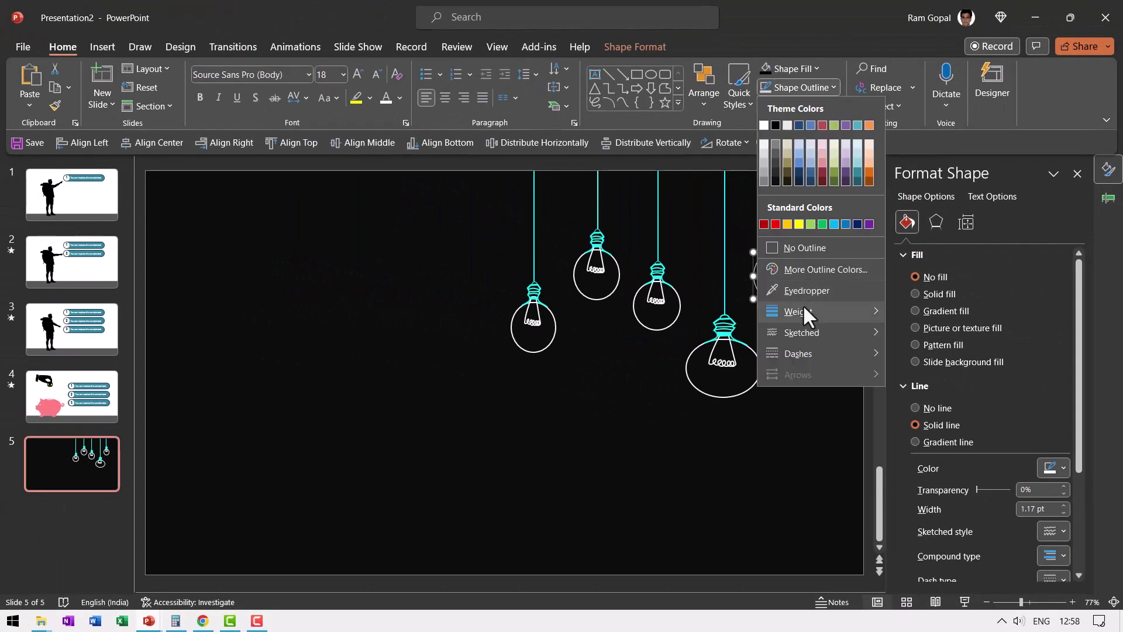
{"action": "mouse_move", "coordinate": [796, 299]}
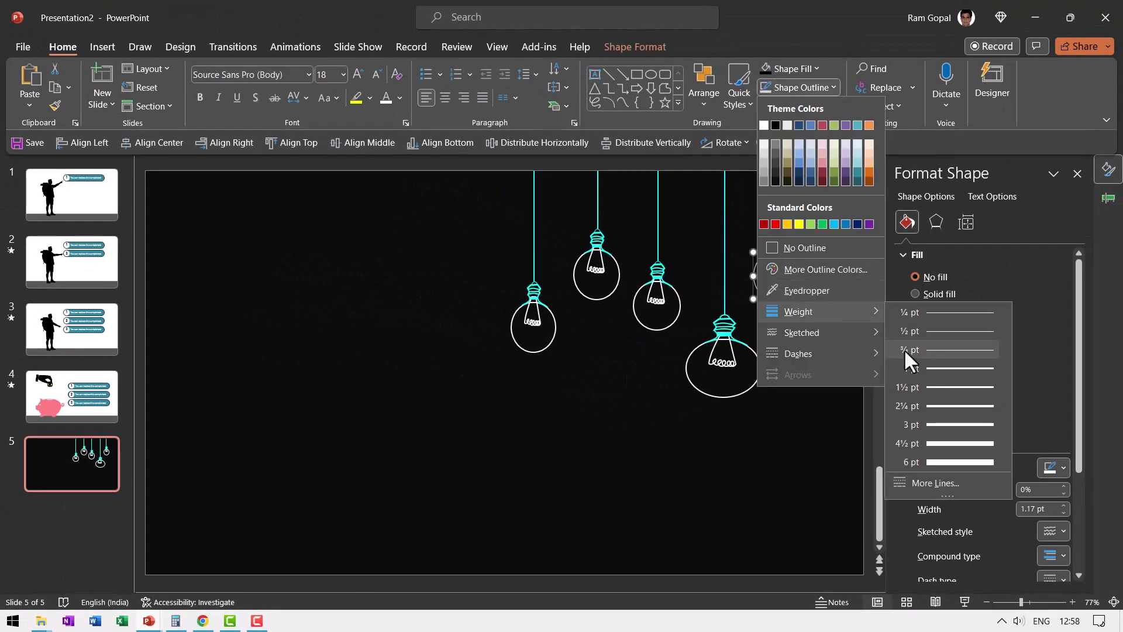
{"action": "left_click", "coordinate": [930, 387]}
{"action": "left_click", "coordinate": [772, 404]}
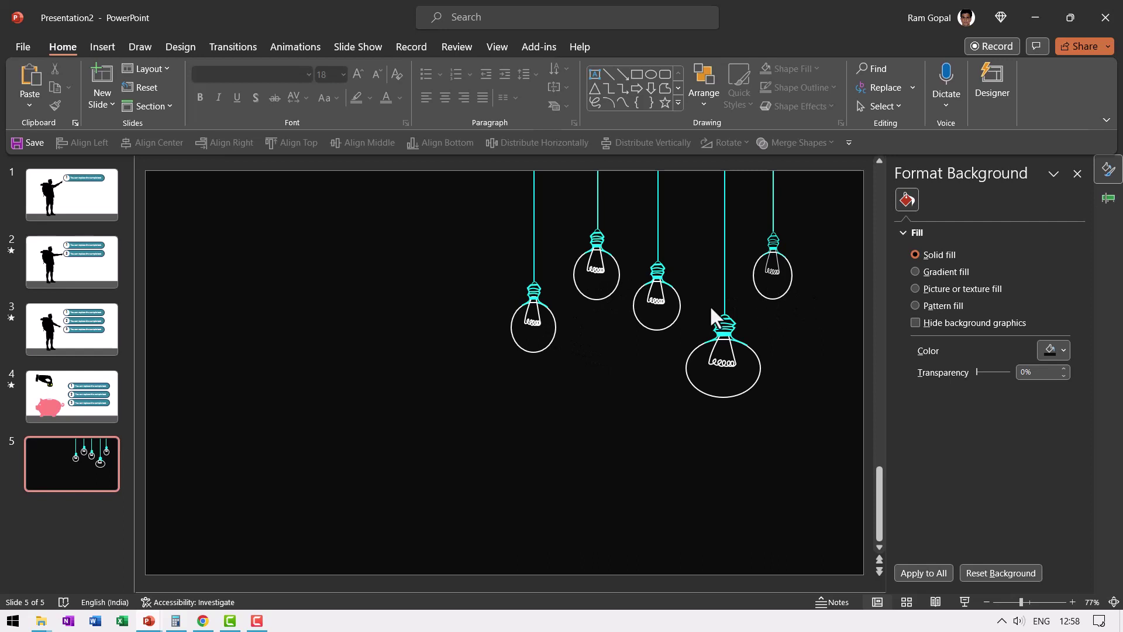
Step: Select all five bulb glass outlines and apply the Pulse emphasis animation to them
{"action": "left_click", "coordinate": [555, 331]}
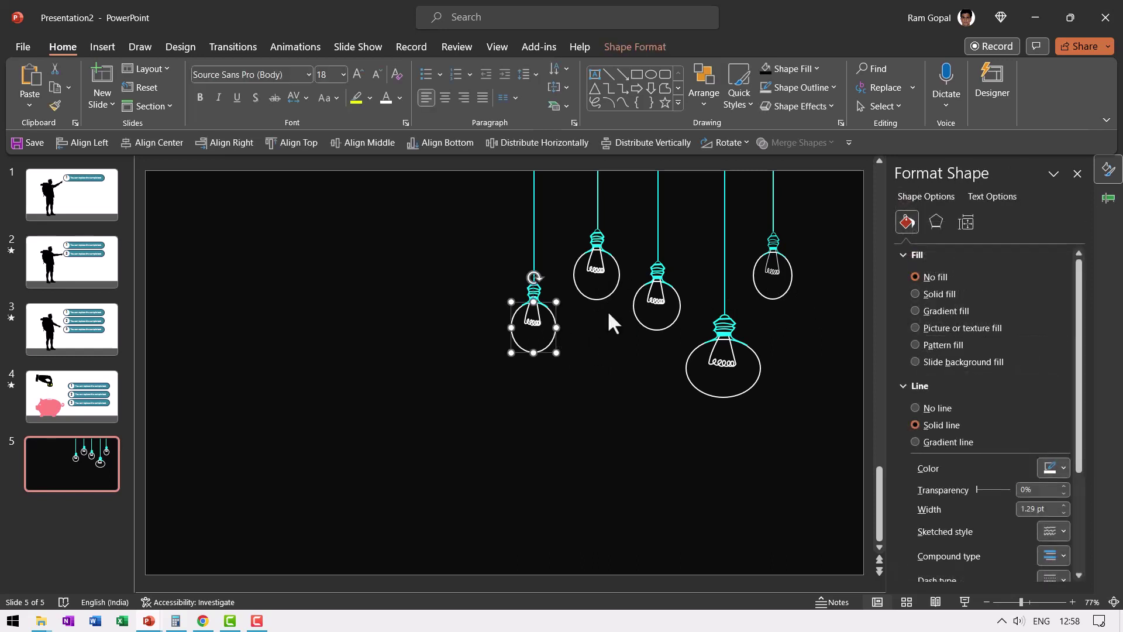
{"action": "left_click", "coordinate": [617, 275], "text": "shift"}
{"action": "left_click", "coordinate": [666, 305], "text": "shift"}
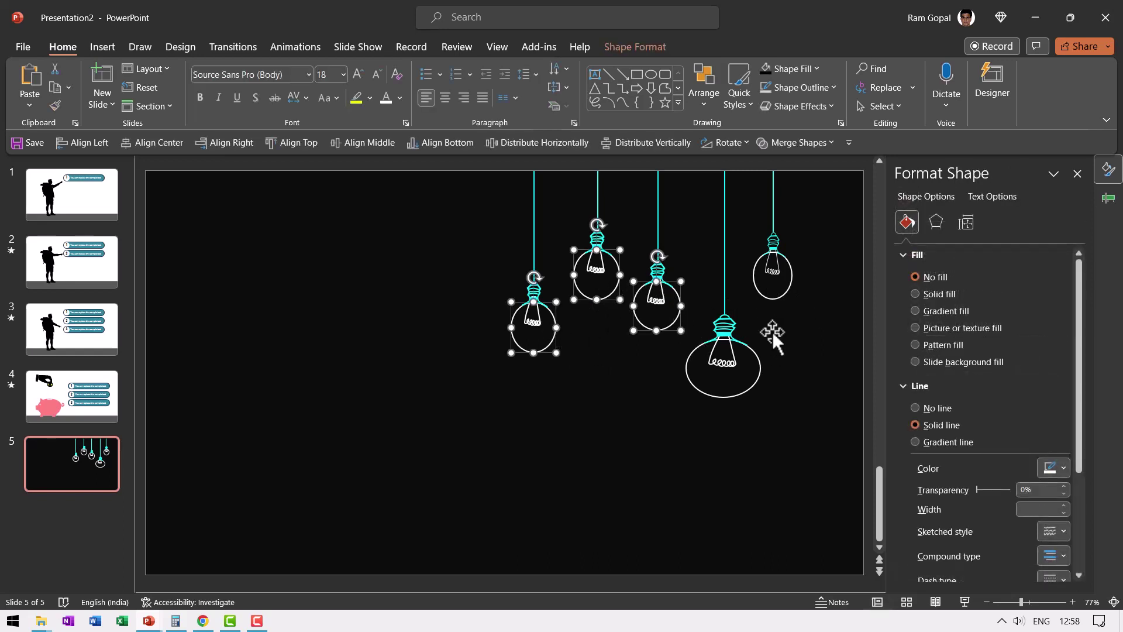
{"action": "key", "text": "ctrl+a"}
{"action": "left_click", "coordinate": [313, 44]}
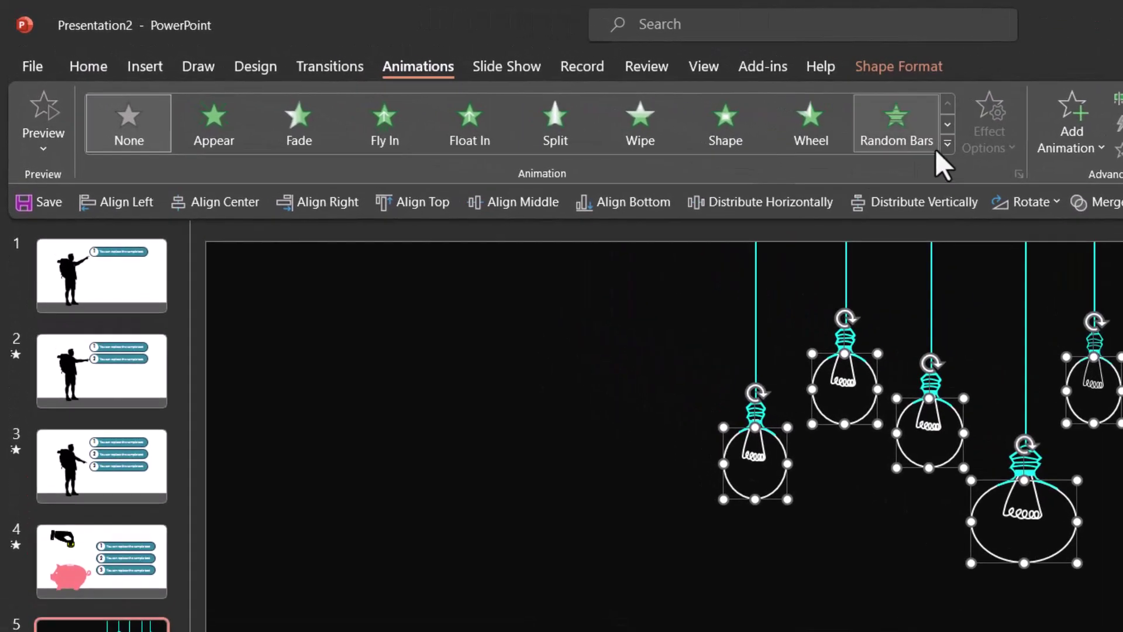
{"action": "left_click", "coordinate": [843, 127]}
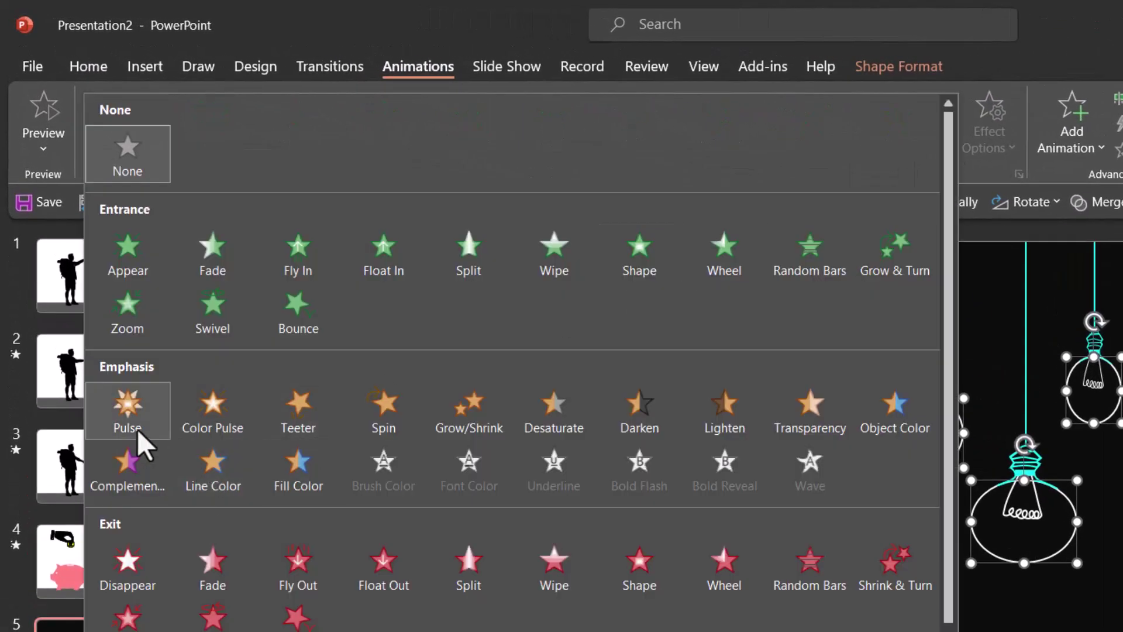
{"action": "left_click", "coordinate": [137, 429]}
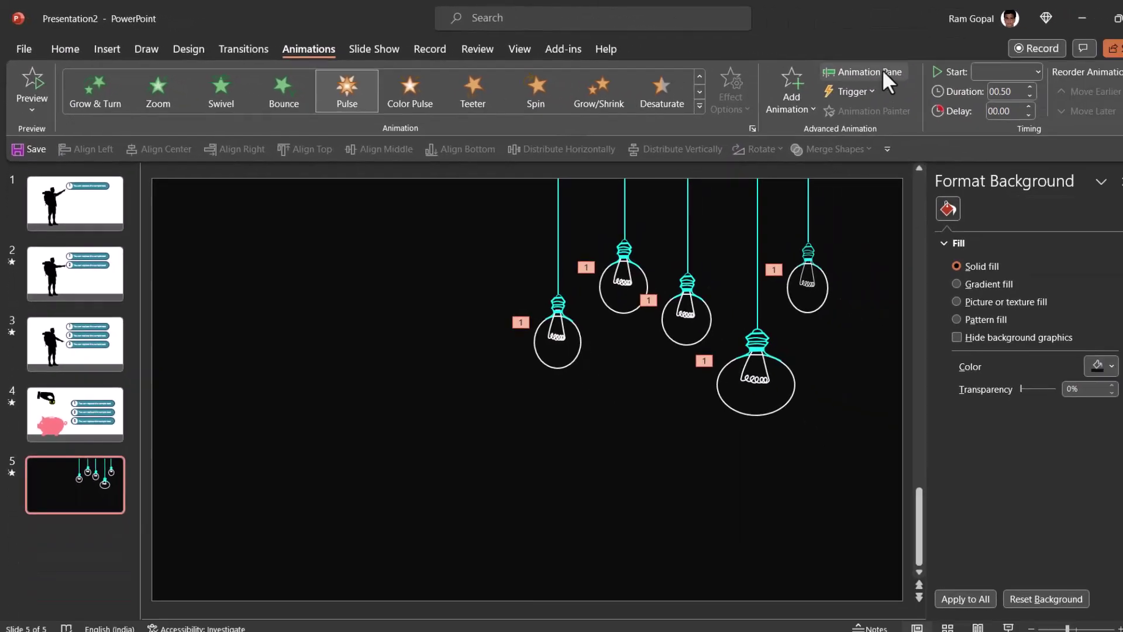
Step: Show the Animation Pane and set the five Pulse effects to a 00.25 duration, starting On Click
{"action": "left_click", "coordinate": [848, 69]}
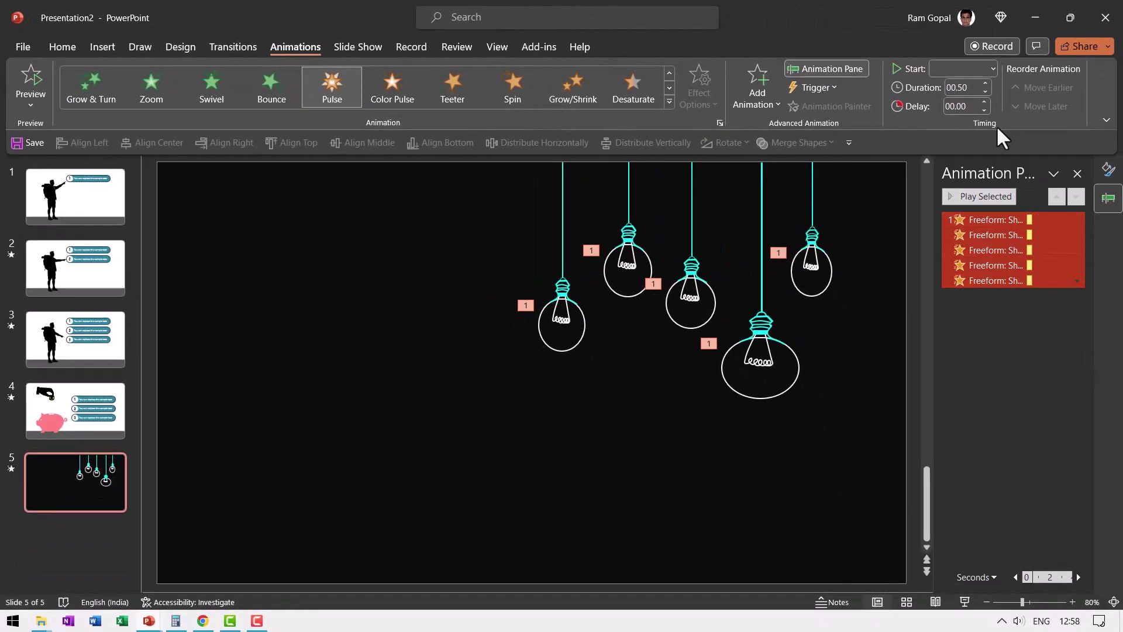
{"action": "left_click", "coordinate": [985, 91]}
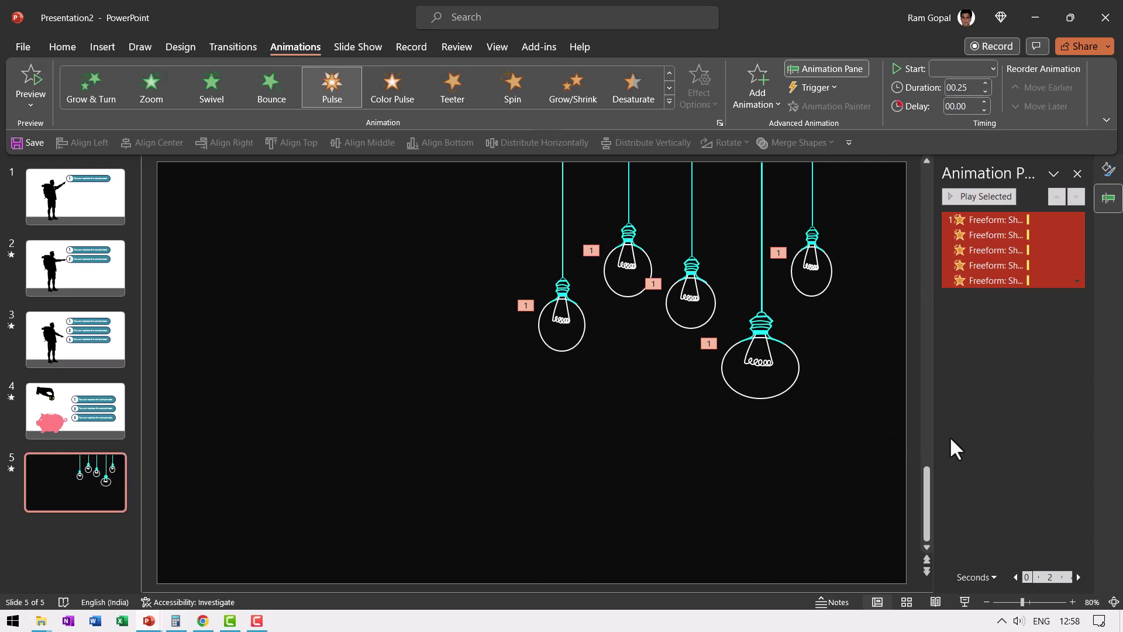
{"action": "left_click", "coordinate": [963, 71]}
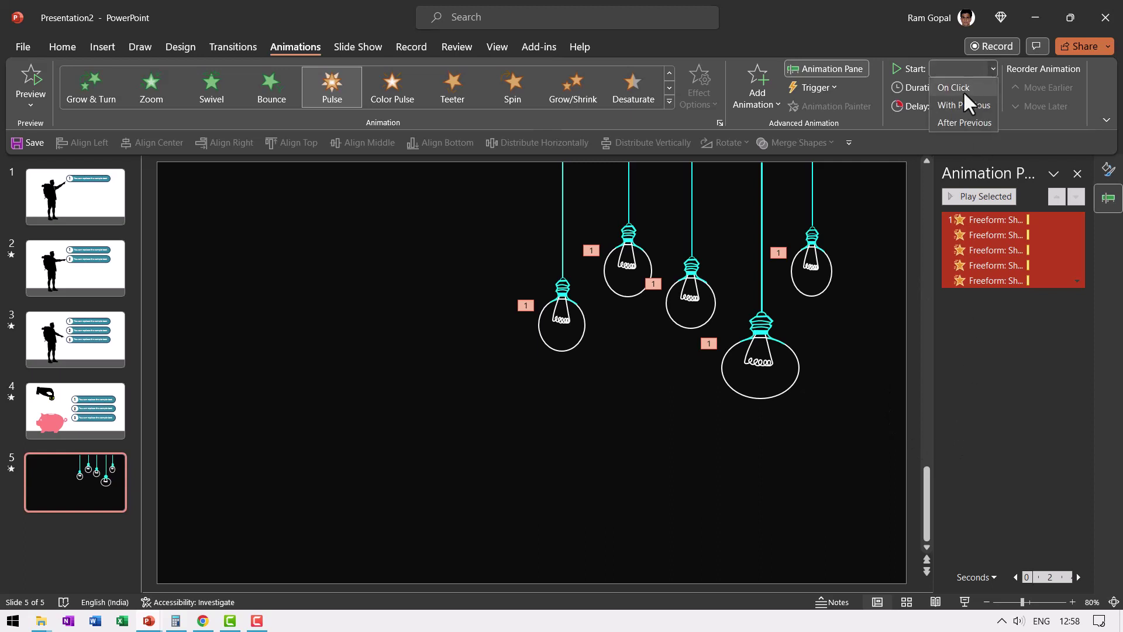
{"action": "left_click", "coordinate": [962, 89]}
{"action": "left_click", "coordinate": [849, 434]}
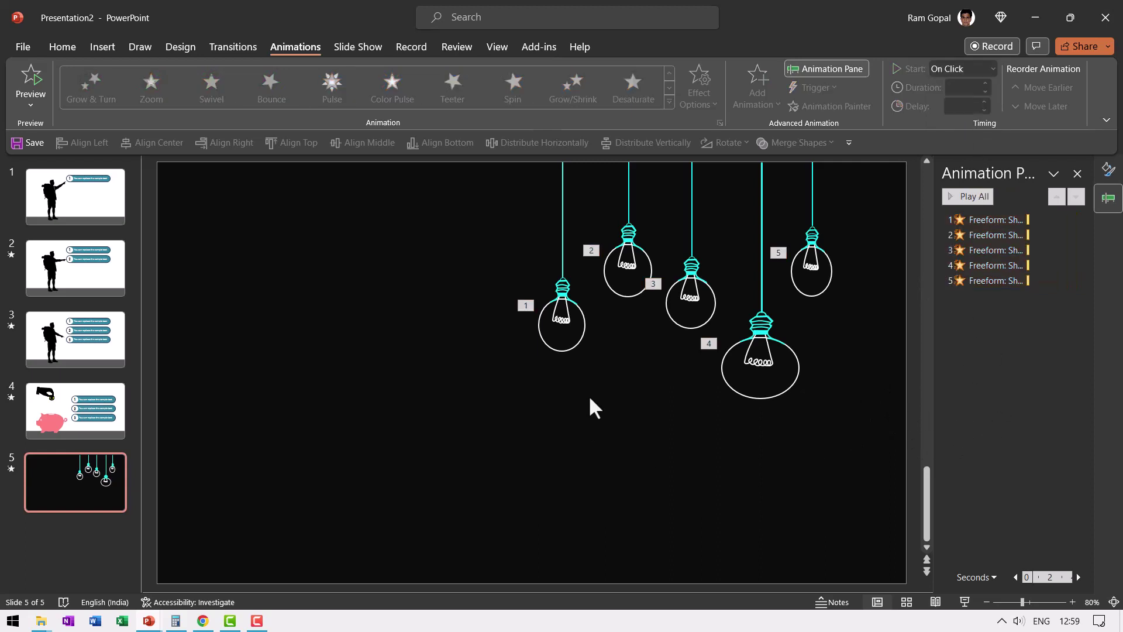
Step: Select the five bulb glass outlines and add a Fill Color emphasis animation on top of their Pulse effects
{"action": "left_click", "coordinate": [583, 325]}
{"action": "left_click", "coordinate": [629, 295], "text": "shift"}
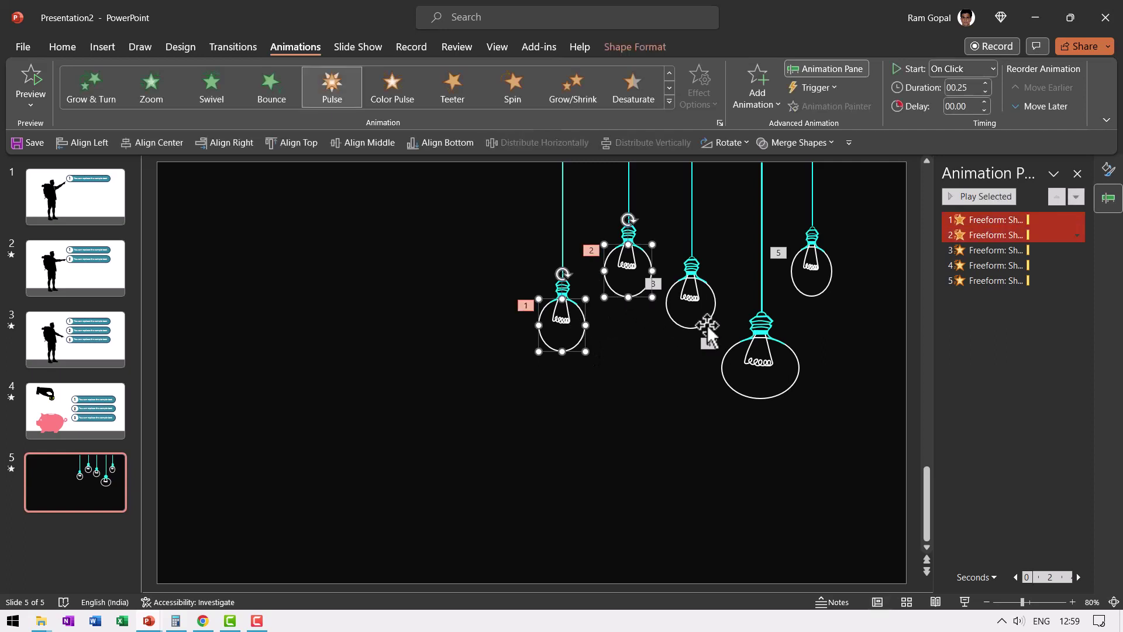
{"action": "left_click", "coordinate": [702, 327], "text": "shift"}
{"action": "left_click", "coordinate": [754, 398], "text": "shift"}
{"action": "left_click", "coordinate": [812, 272], "text": "shift"}
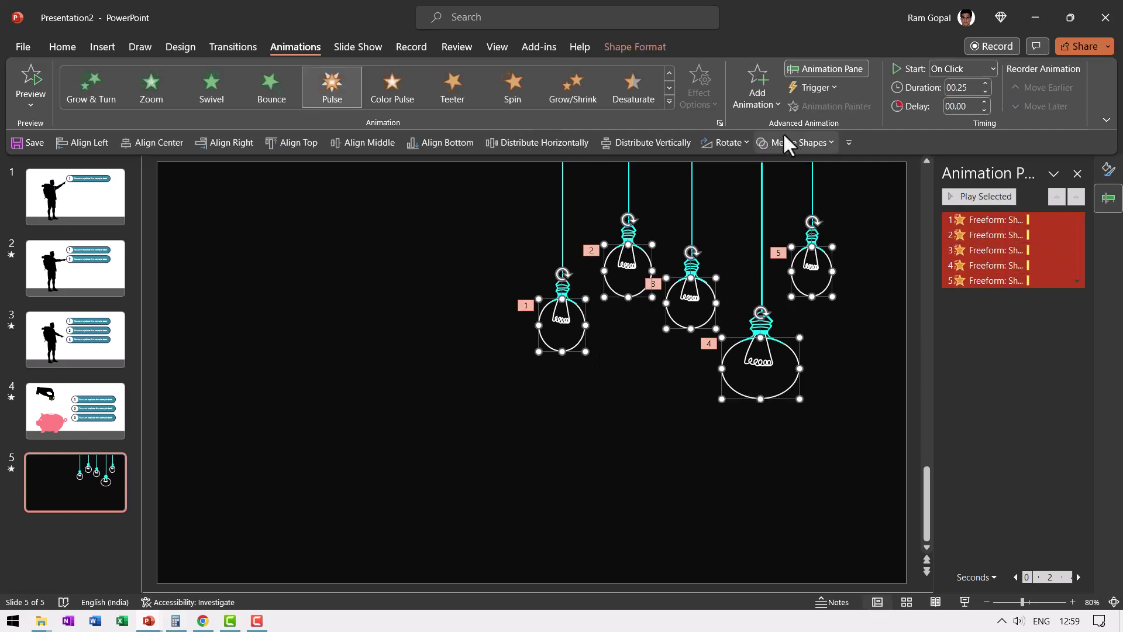
{"action": "left_click", "coordinate": [747, 97]}
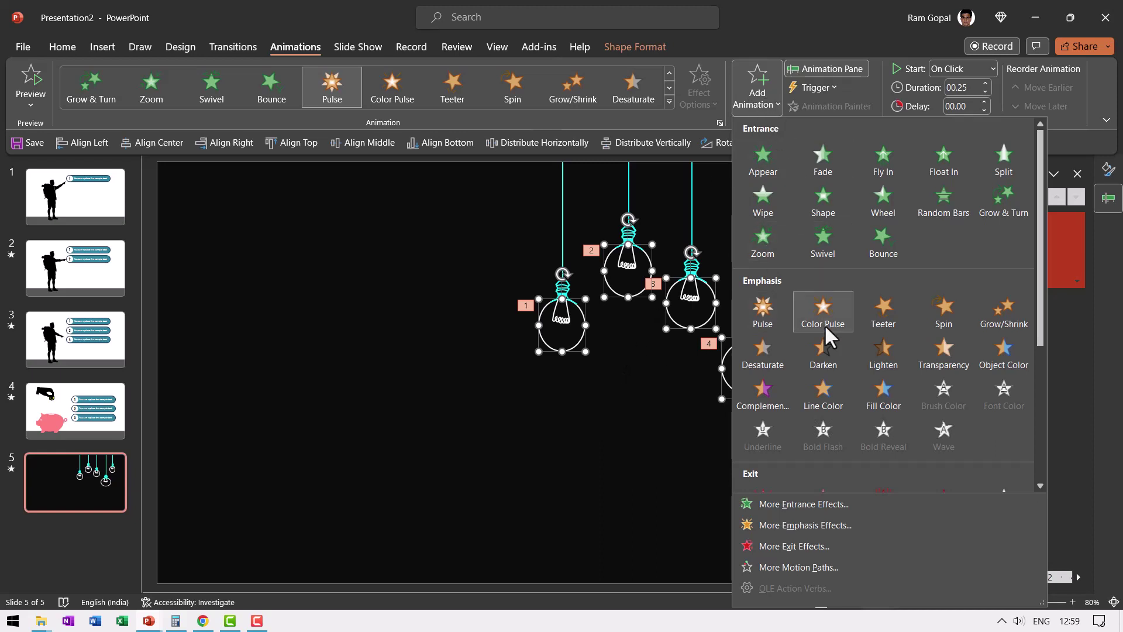
{"action": "left_click", "coordinate": [884, 403]}
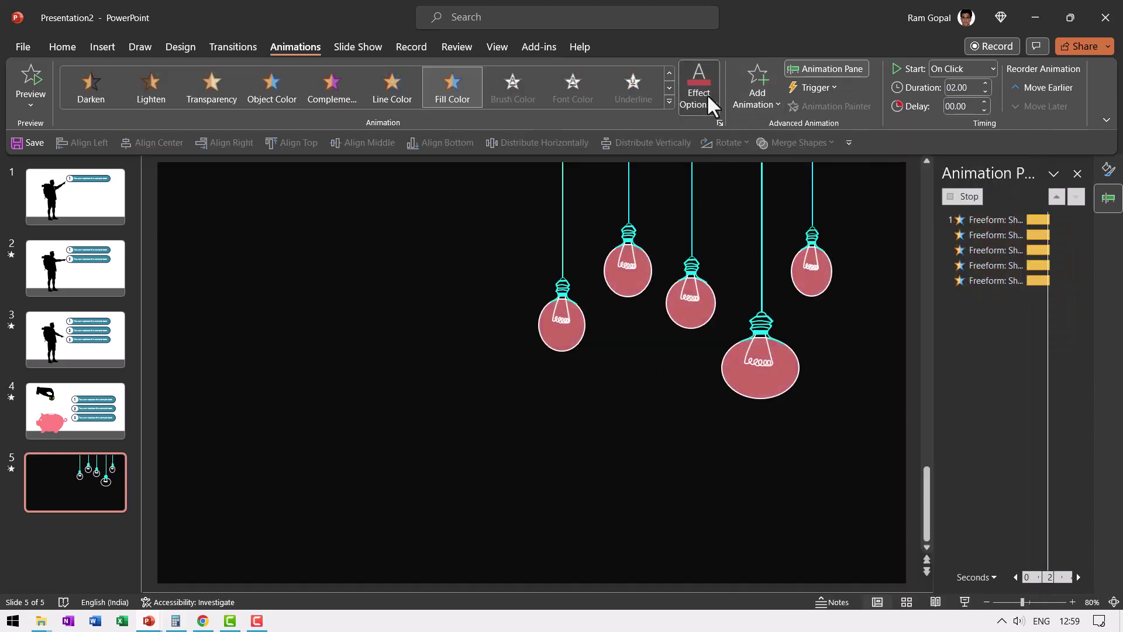
Step: Set the five bulb Fill Color effects to orange with a 00.50 duration, starting With Previous
{"action": "left_click", "coordinate": [706, 93]}
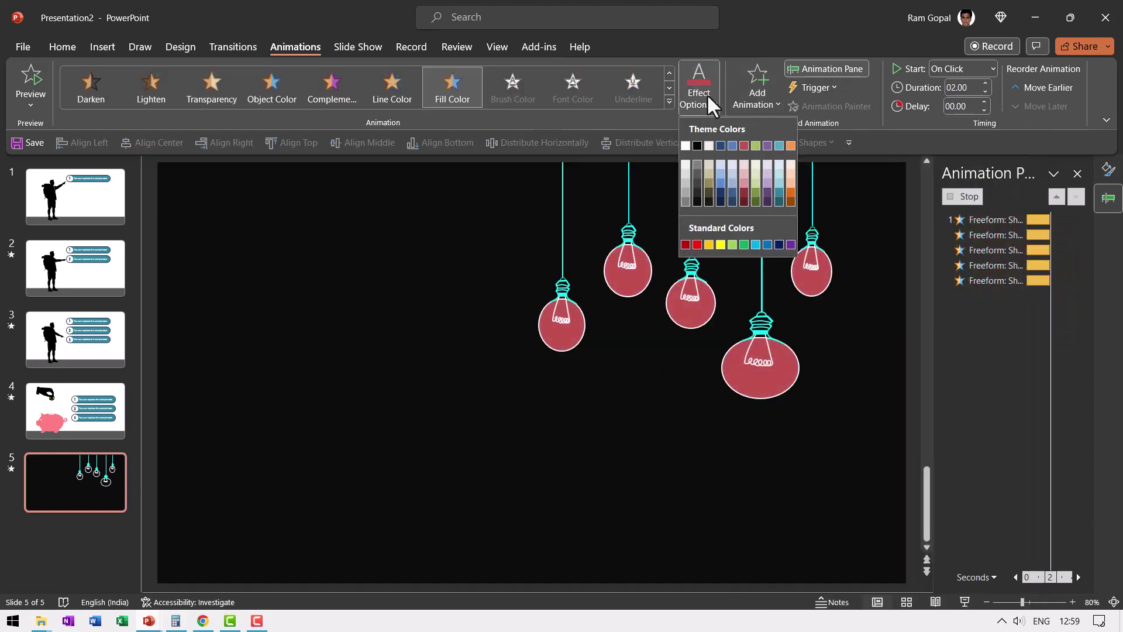
{"action": "left_click", "coordinate": [792, 146]}
{"action": "left_click", "coordinate": [968, 91]}
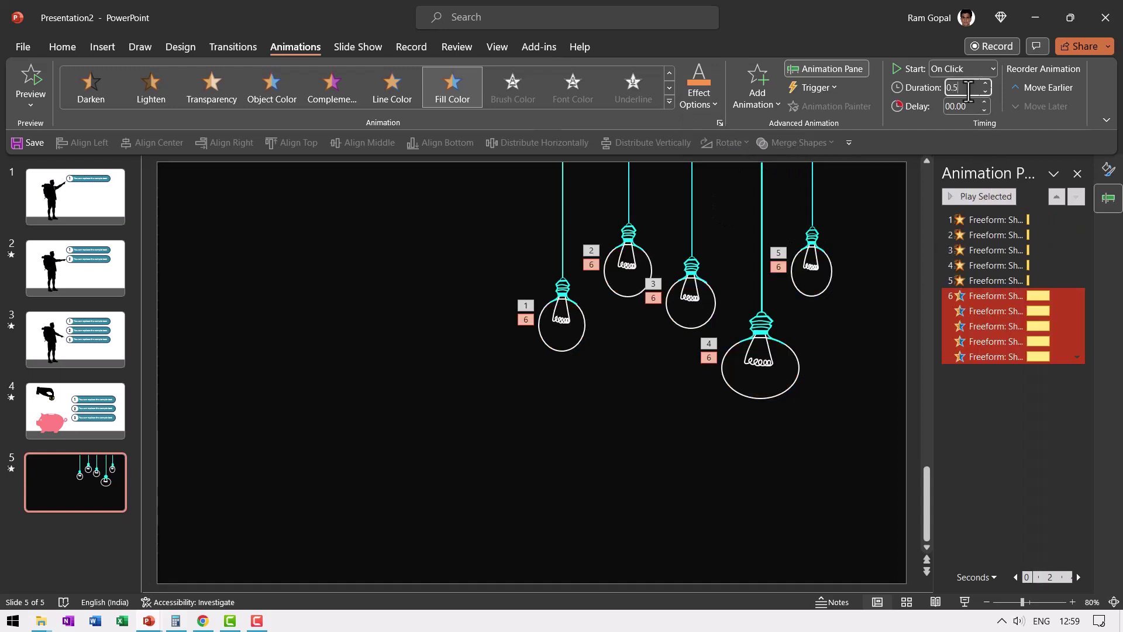
{"action": "type", "text": "0.5"}
{"action": "key", "text": "Return"}
{"action": "left_click", "coordinate": [964, 67]}
{"action": "left_click", "coordinate": [963, 100]}
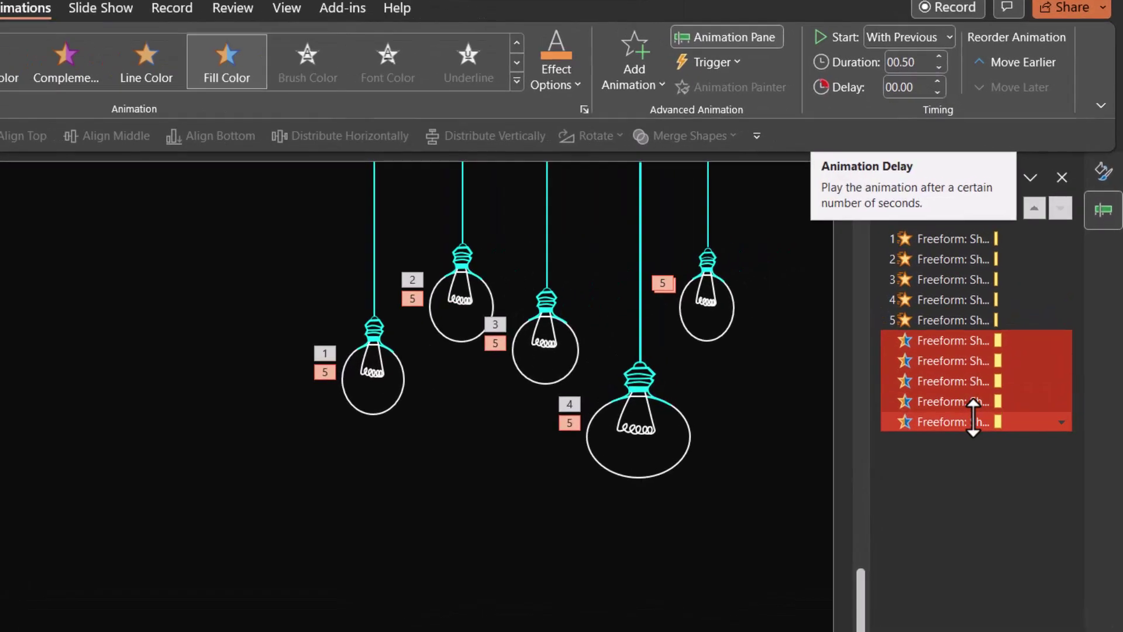
Step: Move each Fill Color effect directly after its own bulb's Pulse effect and play the slide show to check the sequence
{"action": "left_click_drag", "start_coordinate": [999, 341], "coordinate": [997, 294]}
{"action": "left_click_drag", "start_coordinate": [929, 367], "coordinate": [959, 263]}
{"action": "left_click_drag", "start_coordinate": [928, 395], "coordinate": [957, 374]}
{"action": "left_click_drag", "start_coordinate": [922, 431], "coordinate": [942, 412]}
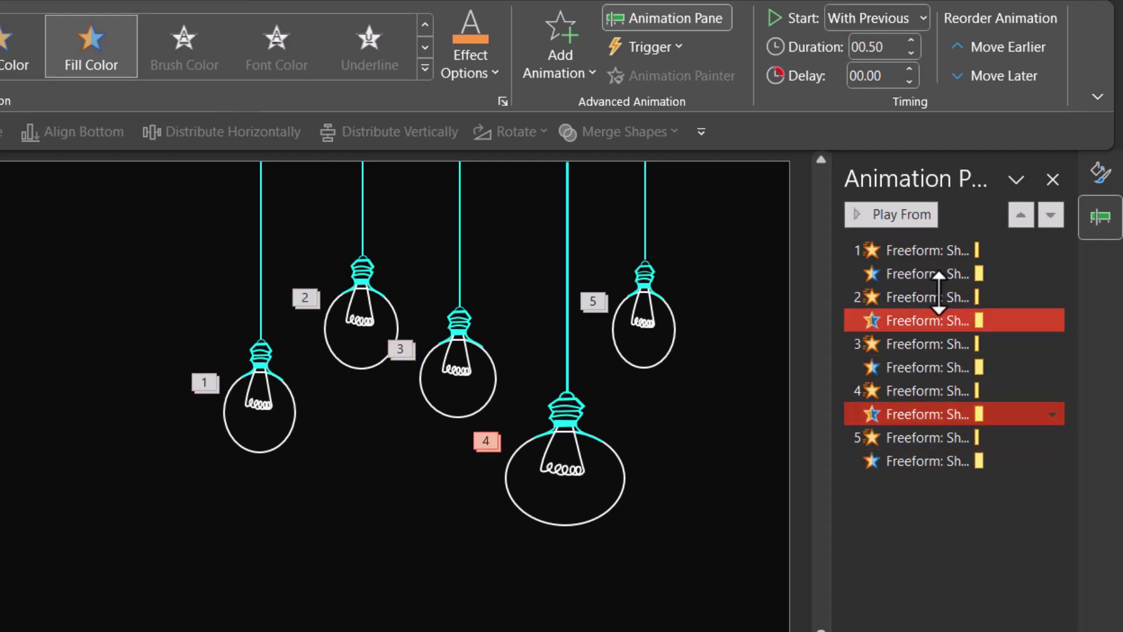
{"action": "left_click", "coordinate": [894, 460], "text": "ctrl"}
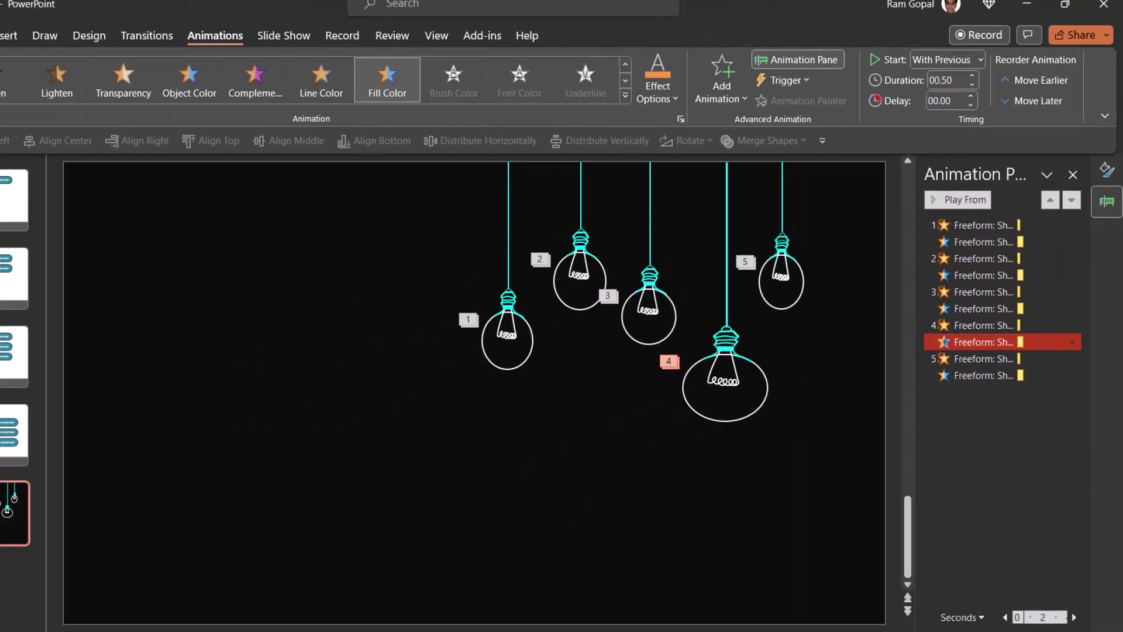
{"action": "key", "text": "shift+F5"}
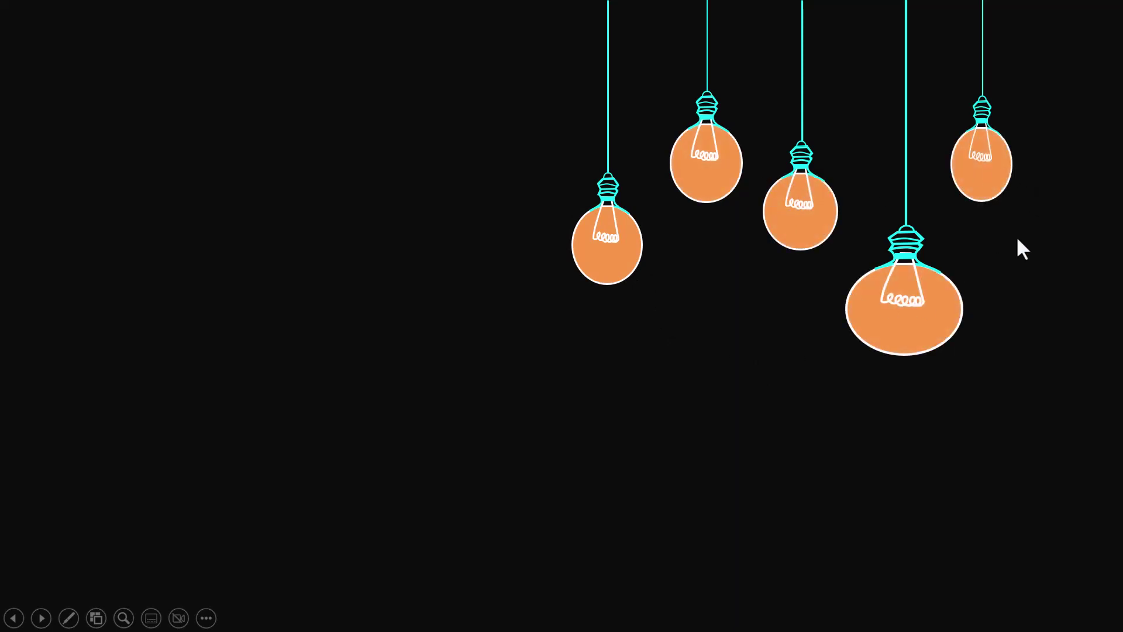
{"action": "key", "text": "Escape"}
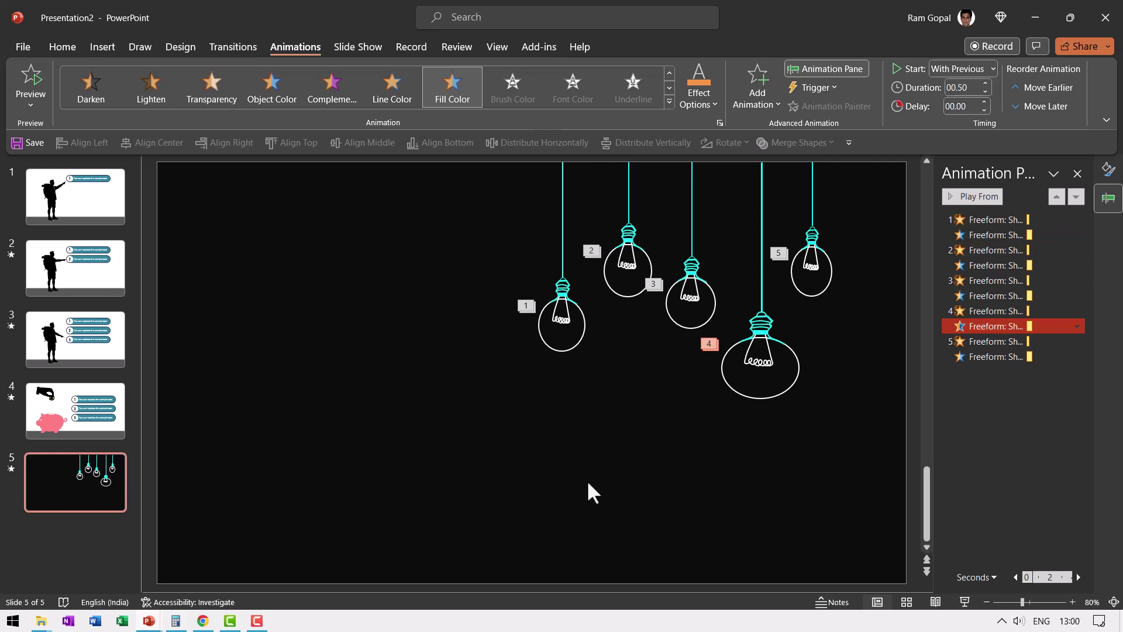
Step: Paste the five numbered sample text boxes and reorder their Wipe effects so that one follows each bulb's Fill Color effect
{"action": "key", "text": "ctrl+v"}
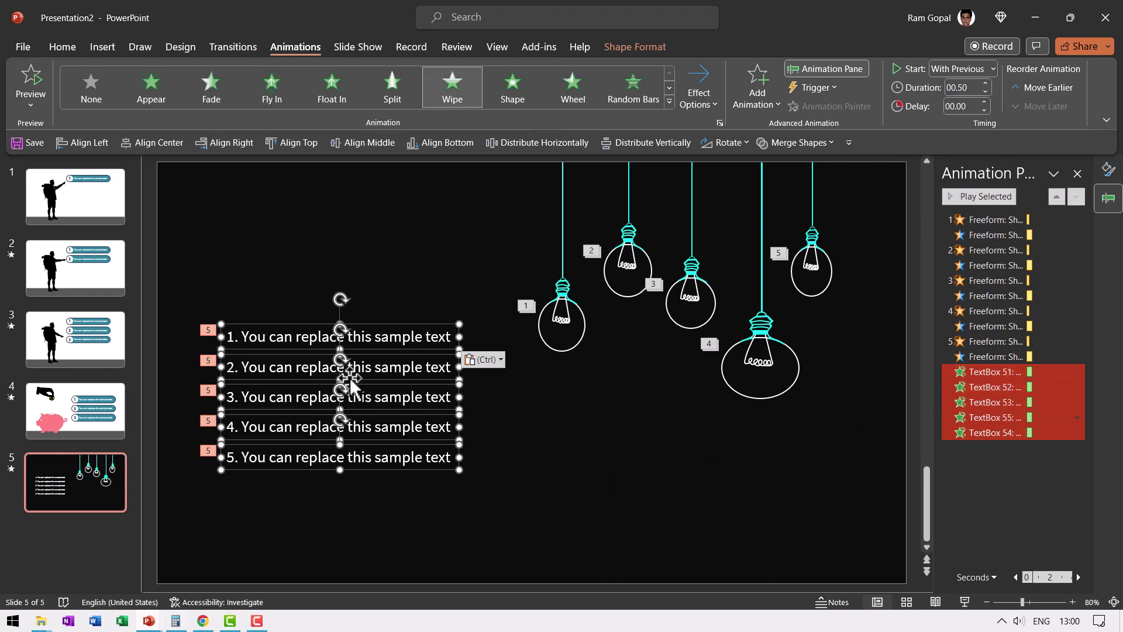
{"action": "left_click", "coordinate": [532, 412]}
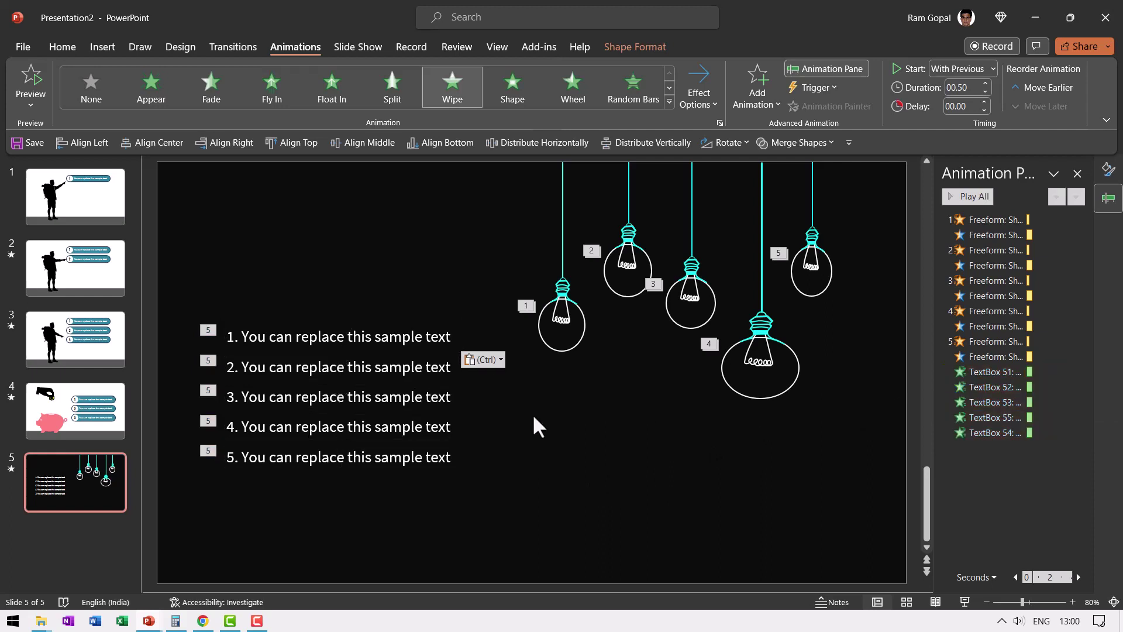
{"action": "left_click", "coordinate": [433, 344]}
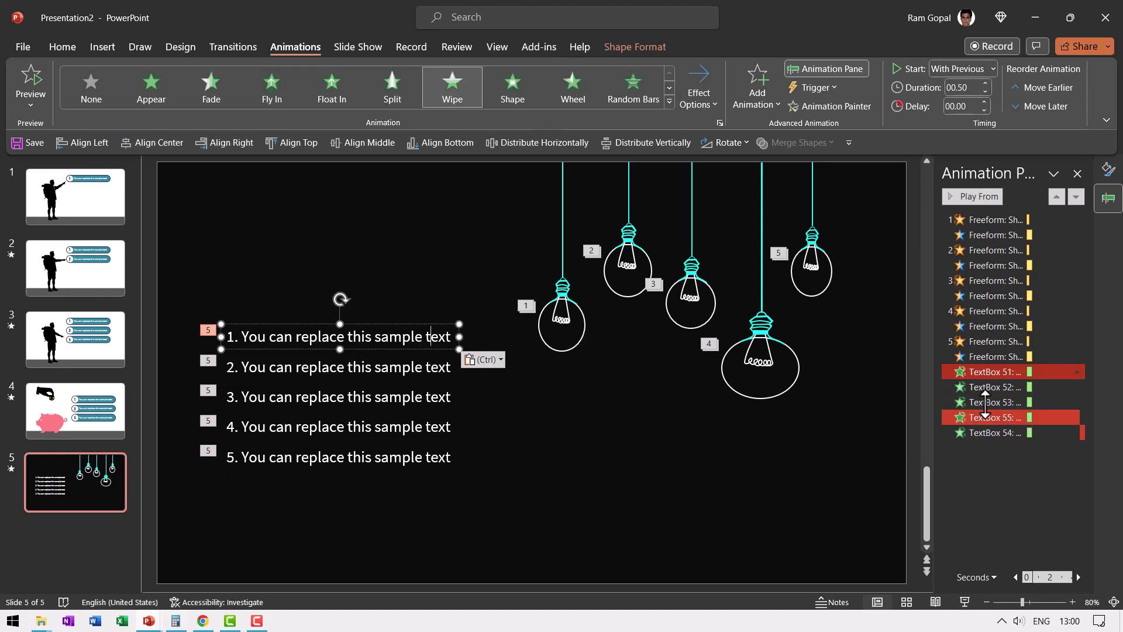
{"action": "left_click_drag", "start_coordinate": [975, 371], "coordinate": [1008, 252]}
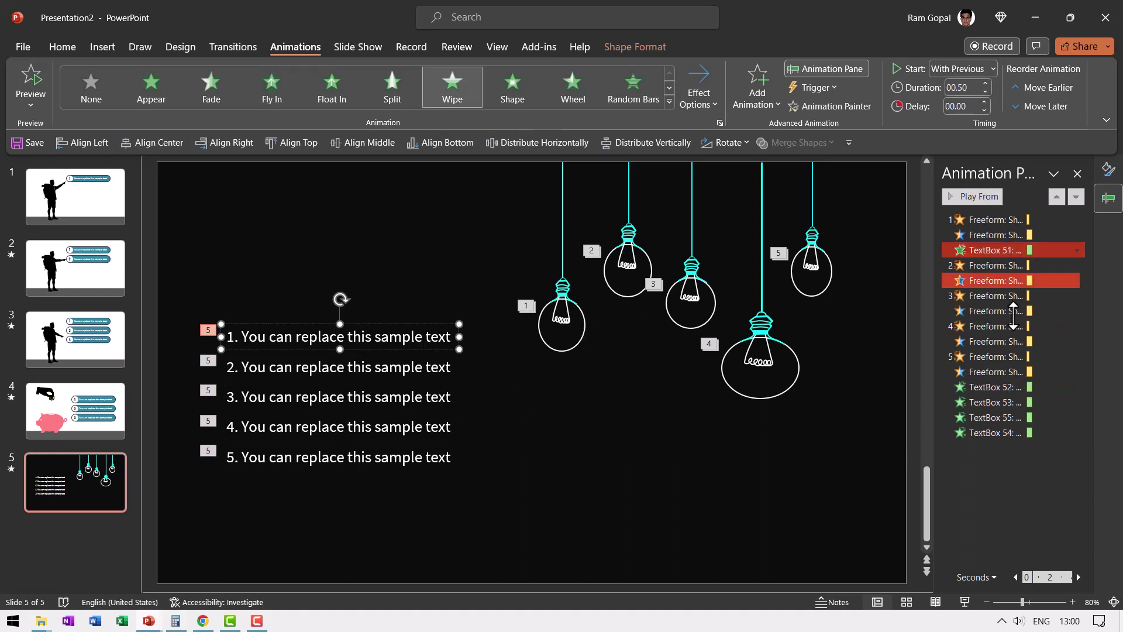
{"action": "left_click", "coordinate": [423, 373]}
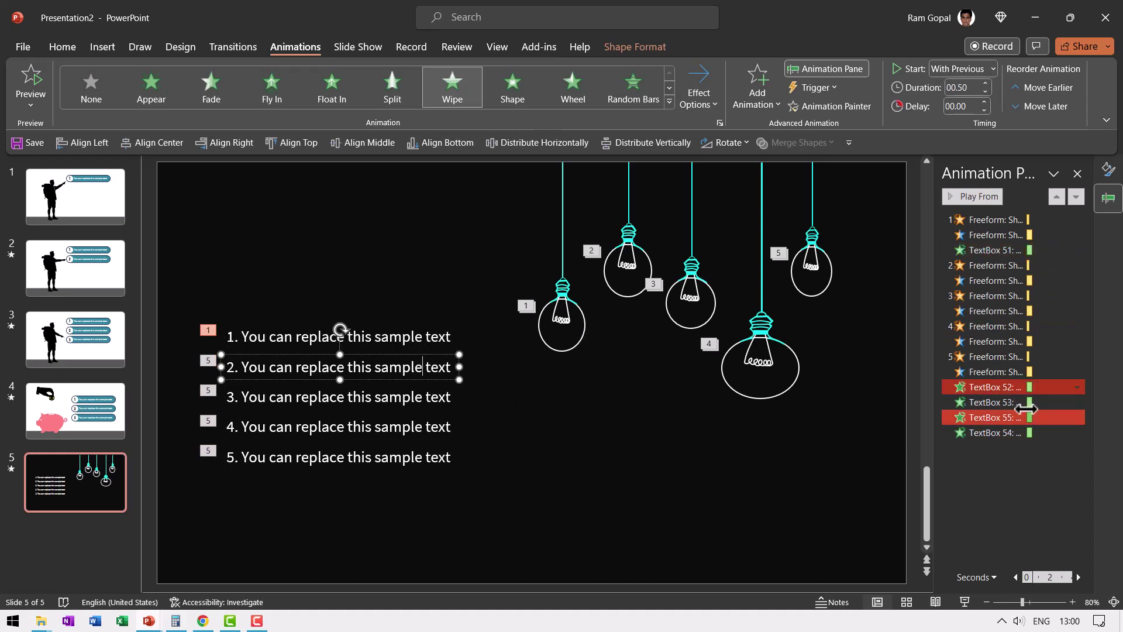
{"action": "left_click_drag", "start_coordinate": [969, 387], "coordinate": [1019, 300]}
{"action": "left_click_drag", "start_coordinate": [994, 402], "coordinate": [1017, 334]}
{"action": "left_click_drag", "start_coordinate": [996, 423], "coordinate": [1010, 387]}
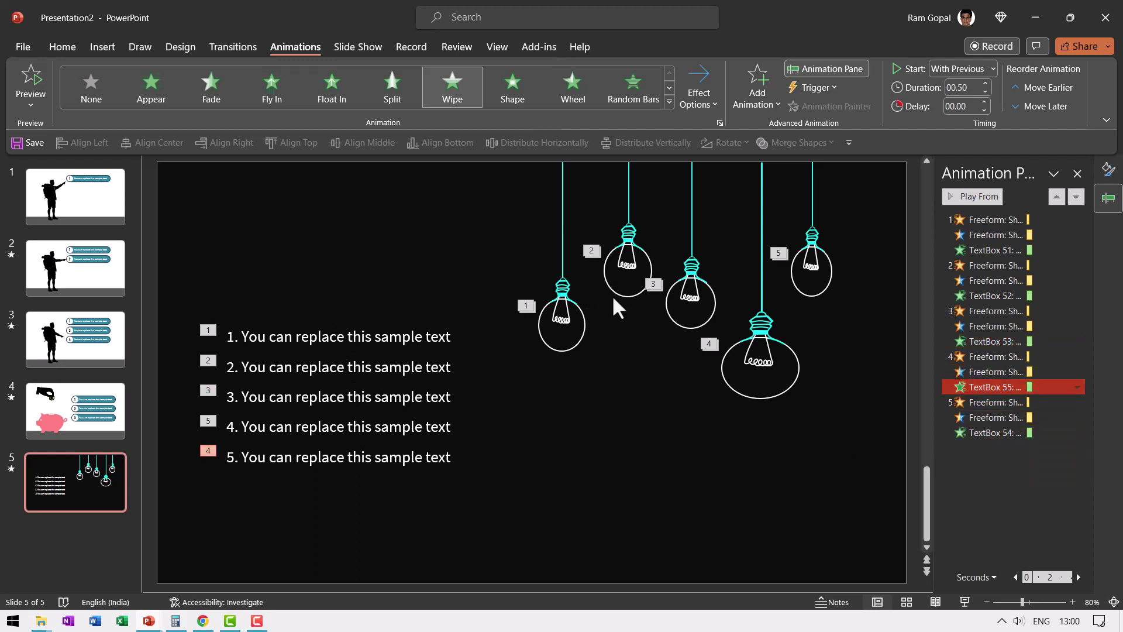
Step: Play the bulb slide as a slide show and advance through the bulb and text animations one by one
{"action": "left_click", "coordinate": [964, 601]}
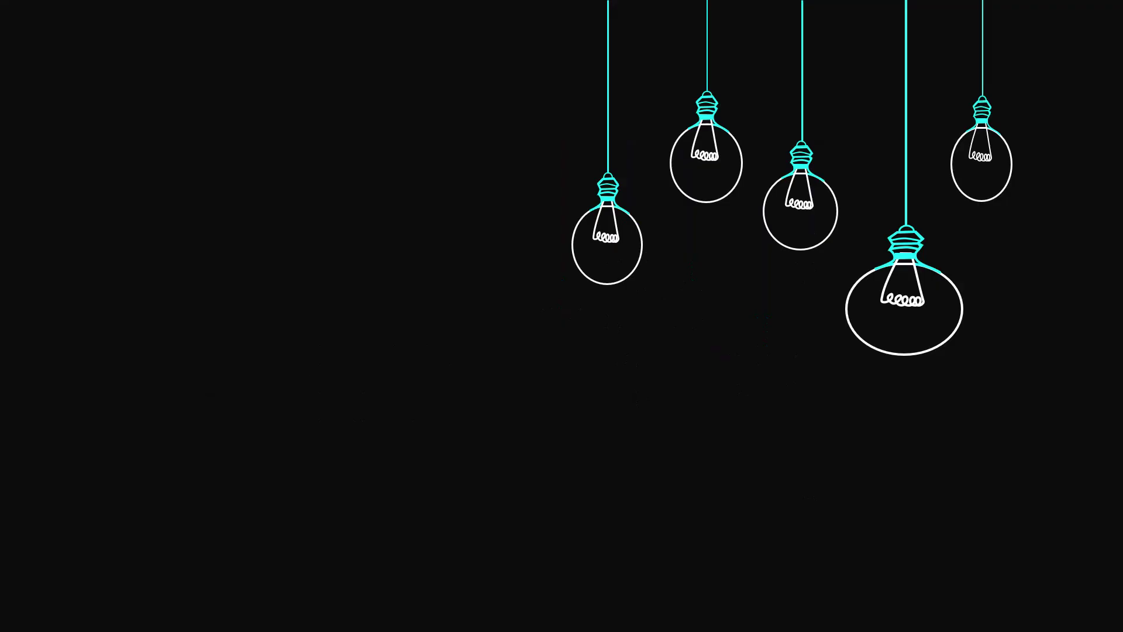
{"action": "left_click", "coordinate": [810, 439]}
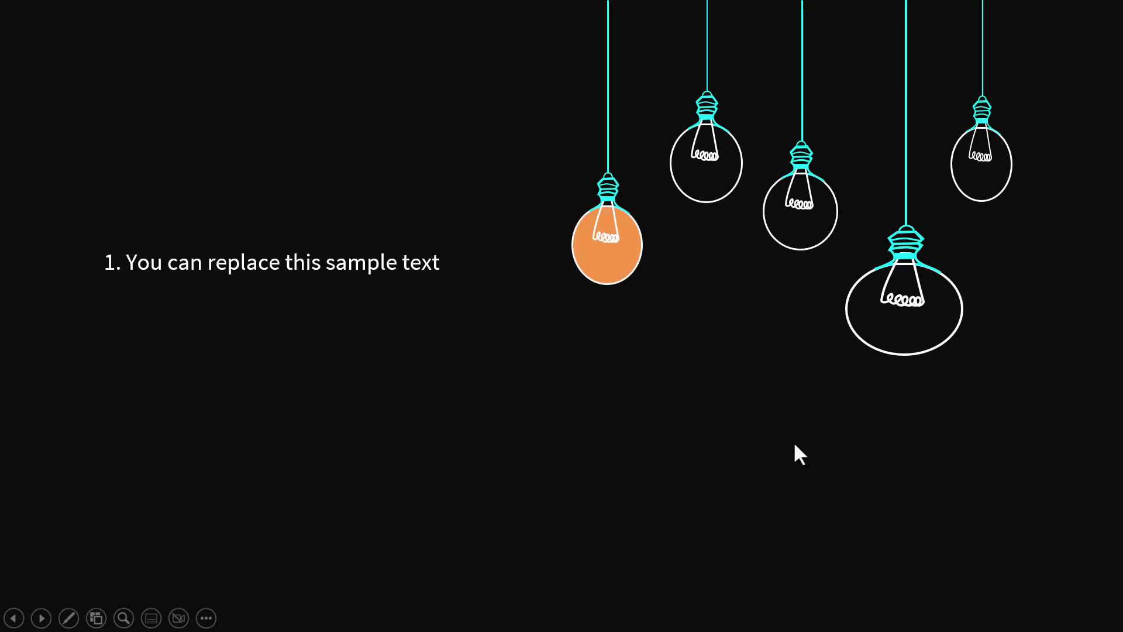
{"action": "left_click", "coordinate": [794, 445]}
{"action": "left_click", "coordinate": [794, 446]}
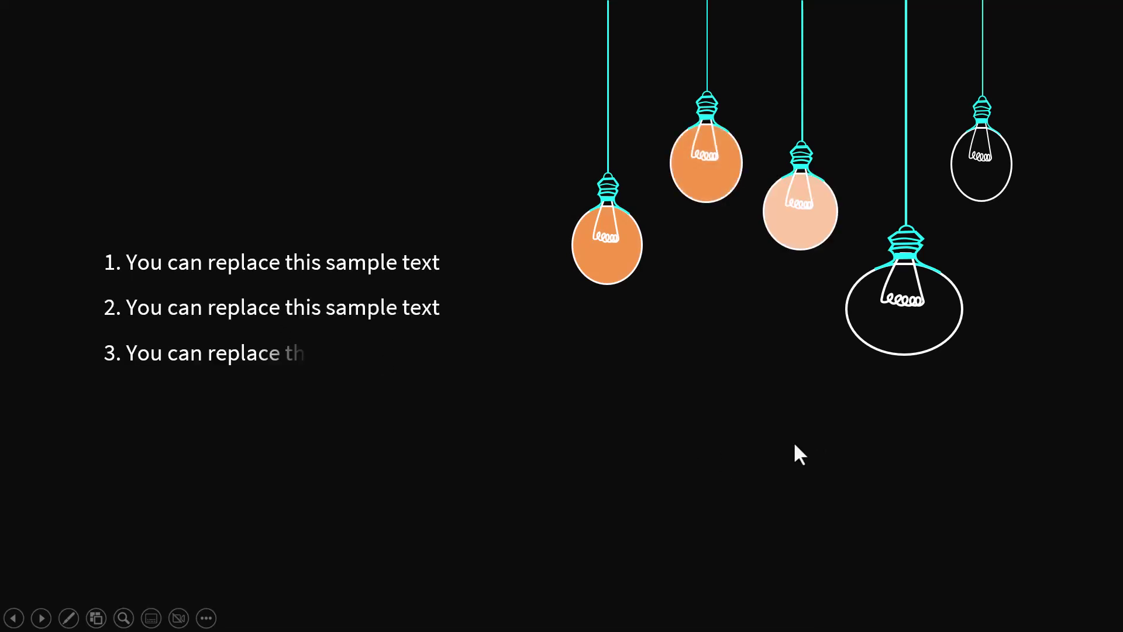
{"action": "left_click", "coordinate": [794, 444]}
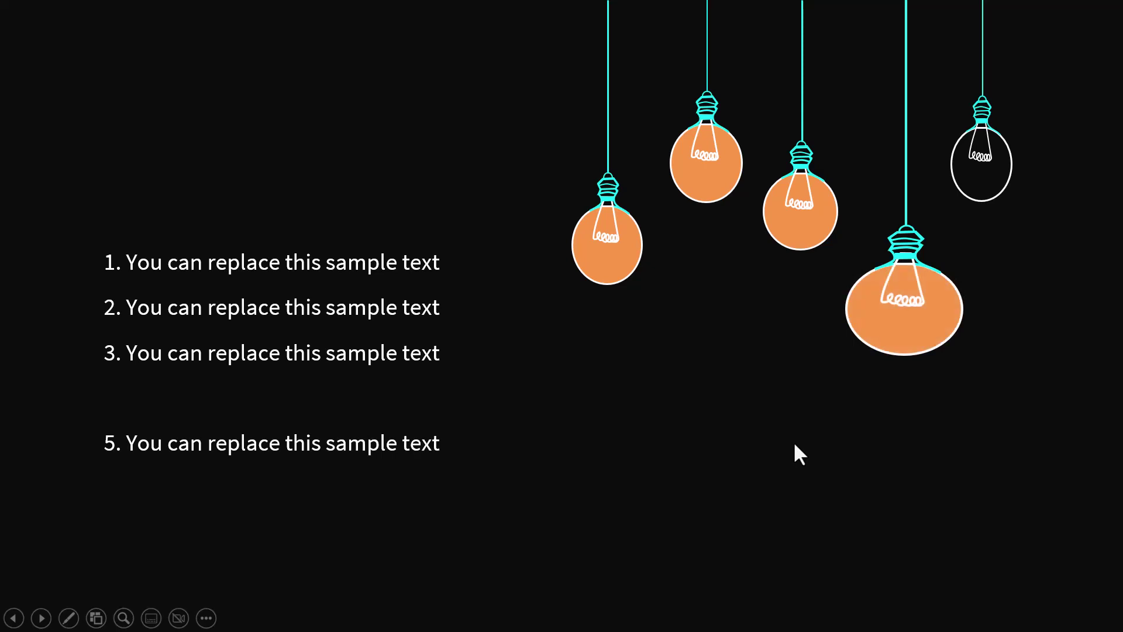
{"action": "left_click", "coordinate": [794, 445]}
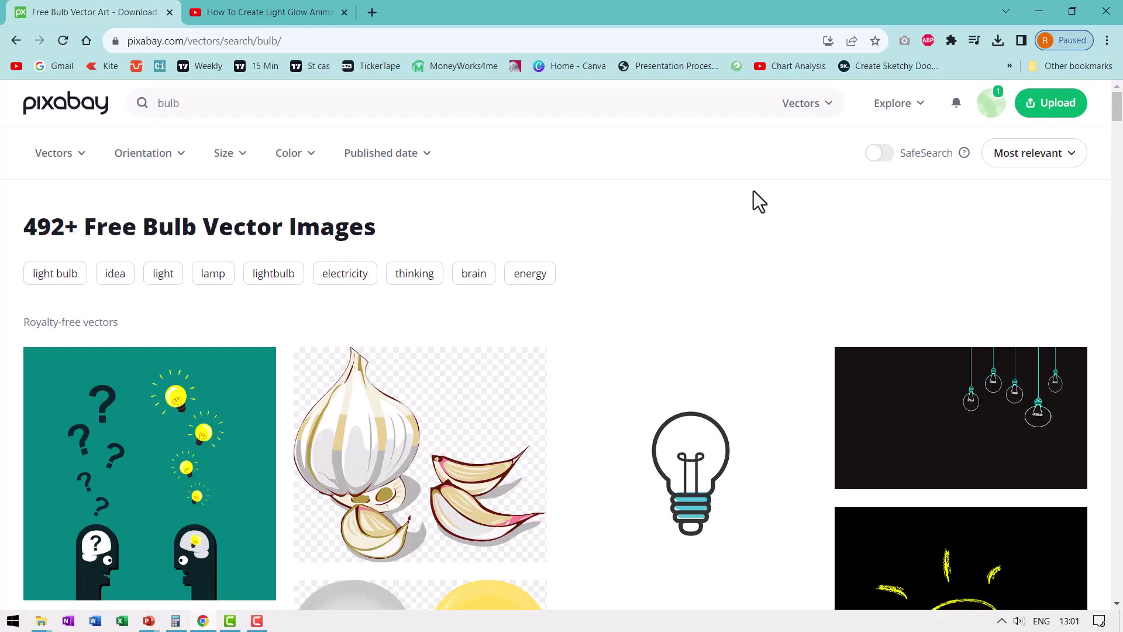
Step: Browse the Pixabay vector results for "bulb" in the browser to examine other bulb illustrations
{"action": "scroll", "coordinate": [719, 250], "scroll_direction": "down", "scroll_amount": 5}
{"action": "scroll", "coordinate": [772, 147], "scroll_direction": "up", "scroll_amount": 3}
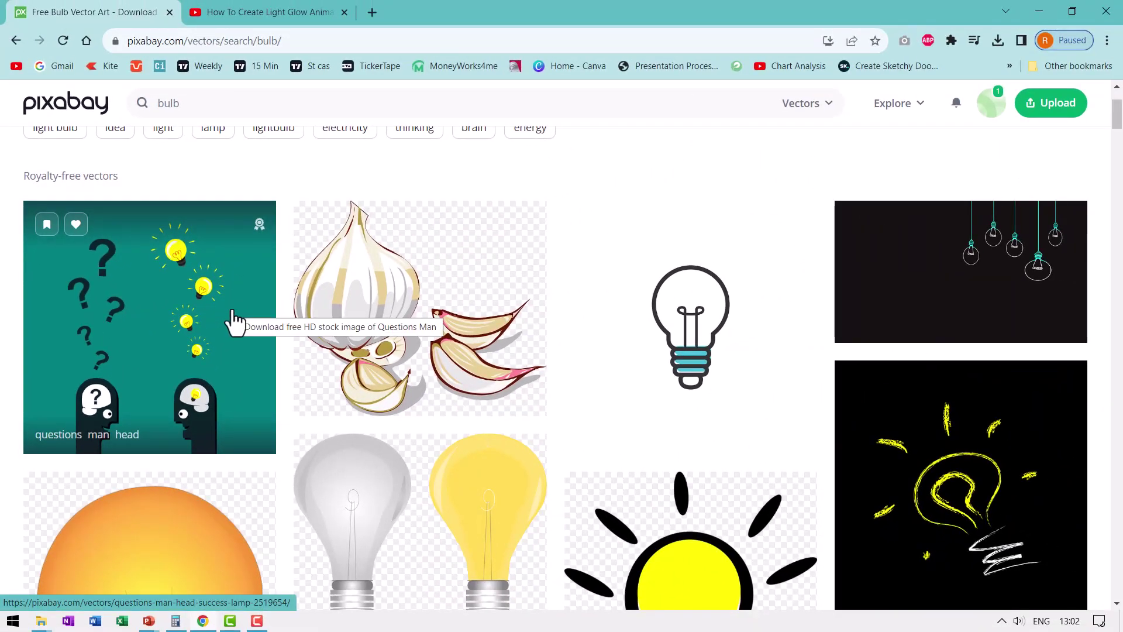
{"action": "scroll", "coordinate": [489, 419], "scroll_direction": "down", "scroll_amount": 15}
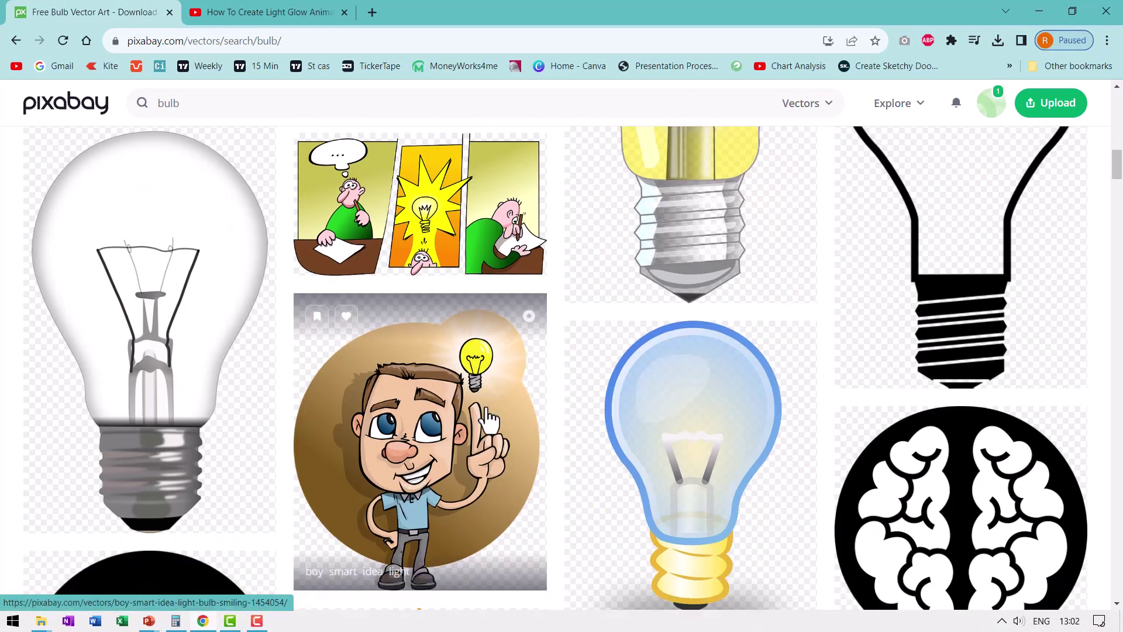
{"action": "scroll", "coordinate": [540, 419], "scroll_direction": "down", "scroll_amount": 9}
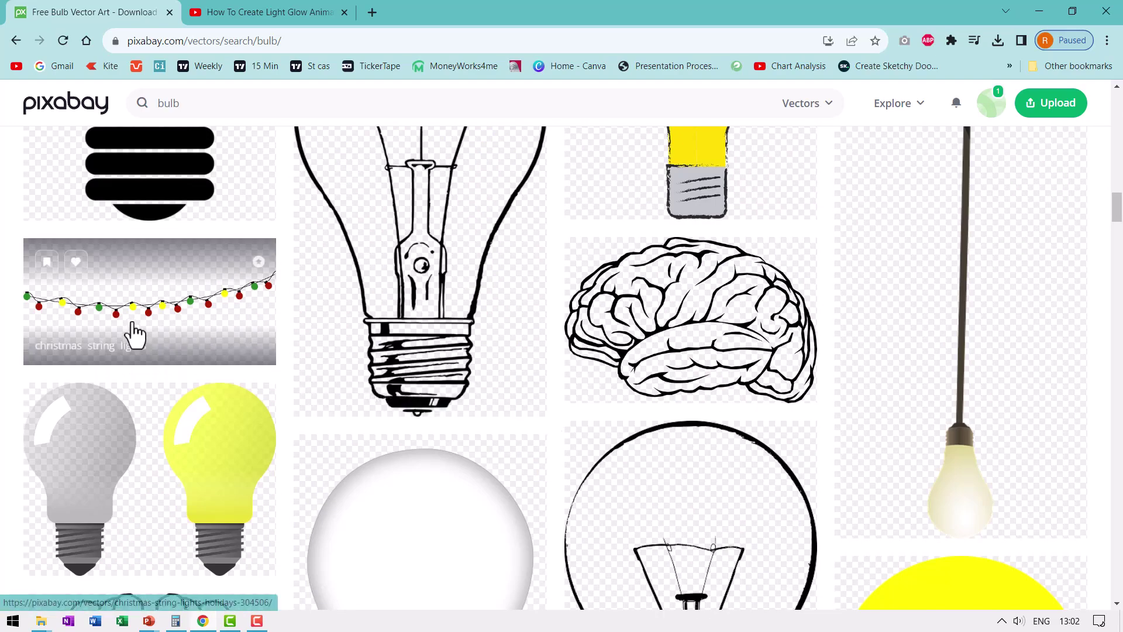